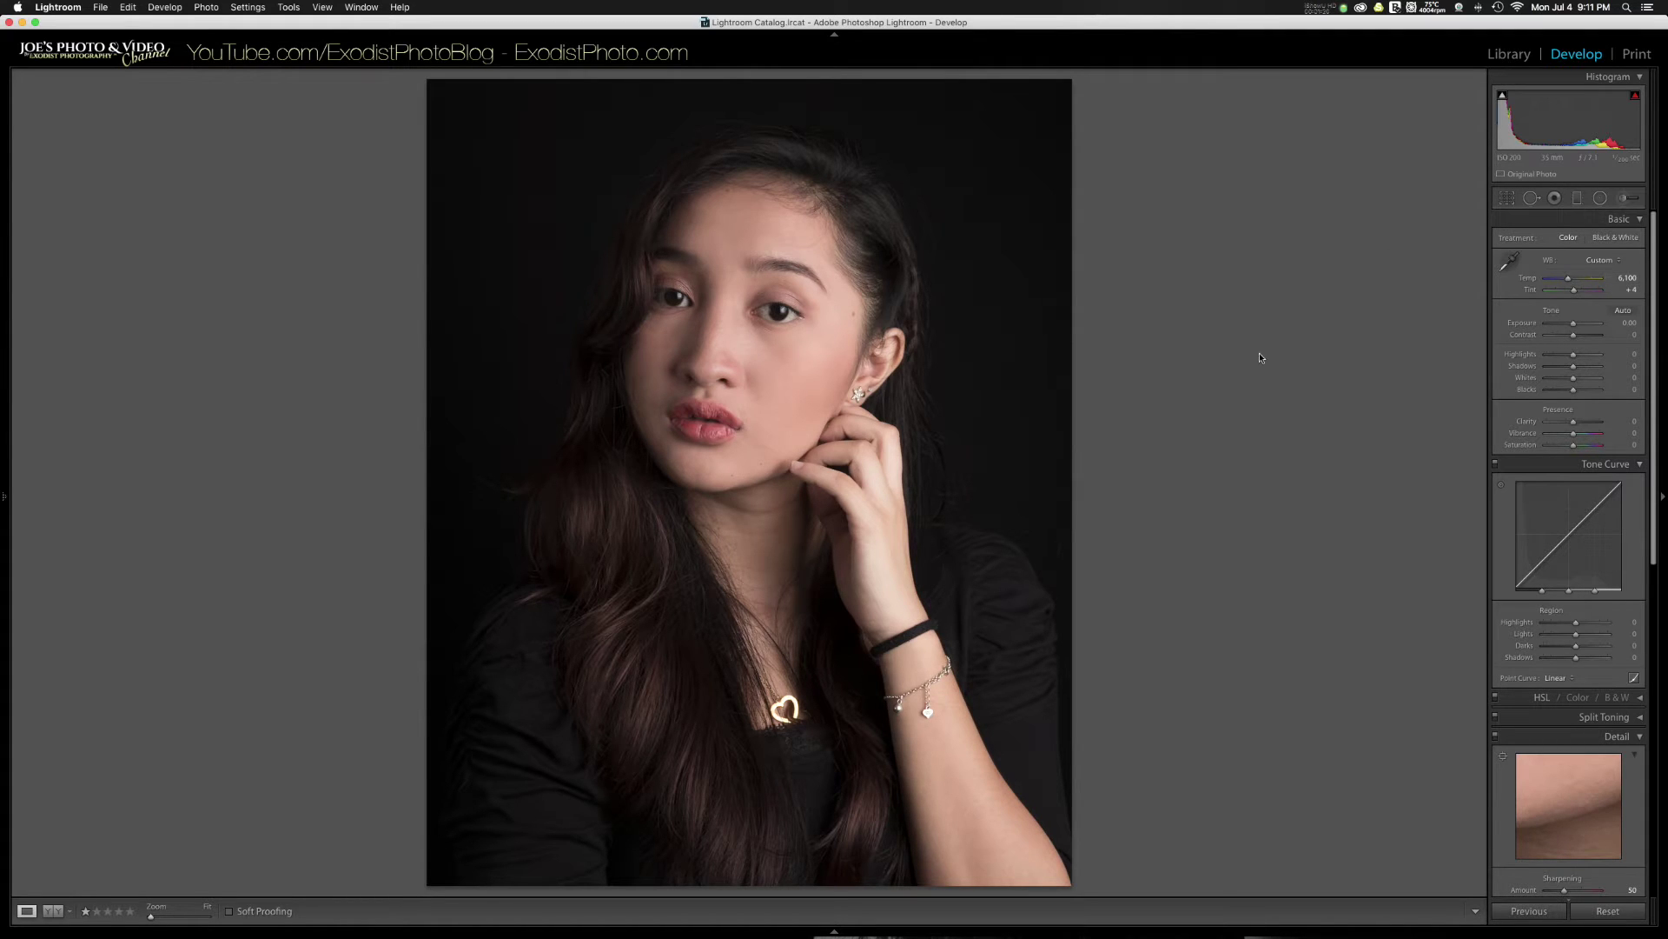
# Step: Examine the portrait's existing Develop settings, from Basic, Tone Curve and HSL through Detail, Lens Corrections and Effects
pyautogui.scroll(-1, 1588, 385)
pyautogui.scroll(-10, 1587, 385)
pyautogui.scroll(3, 1594, 391)
pyautogui.scroll(-4, 1599, 395)
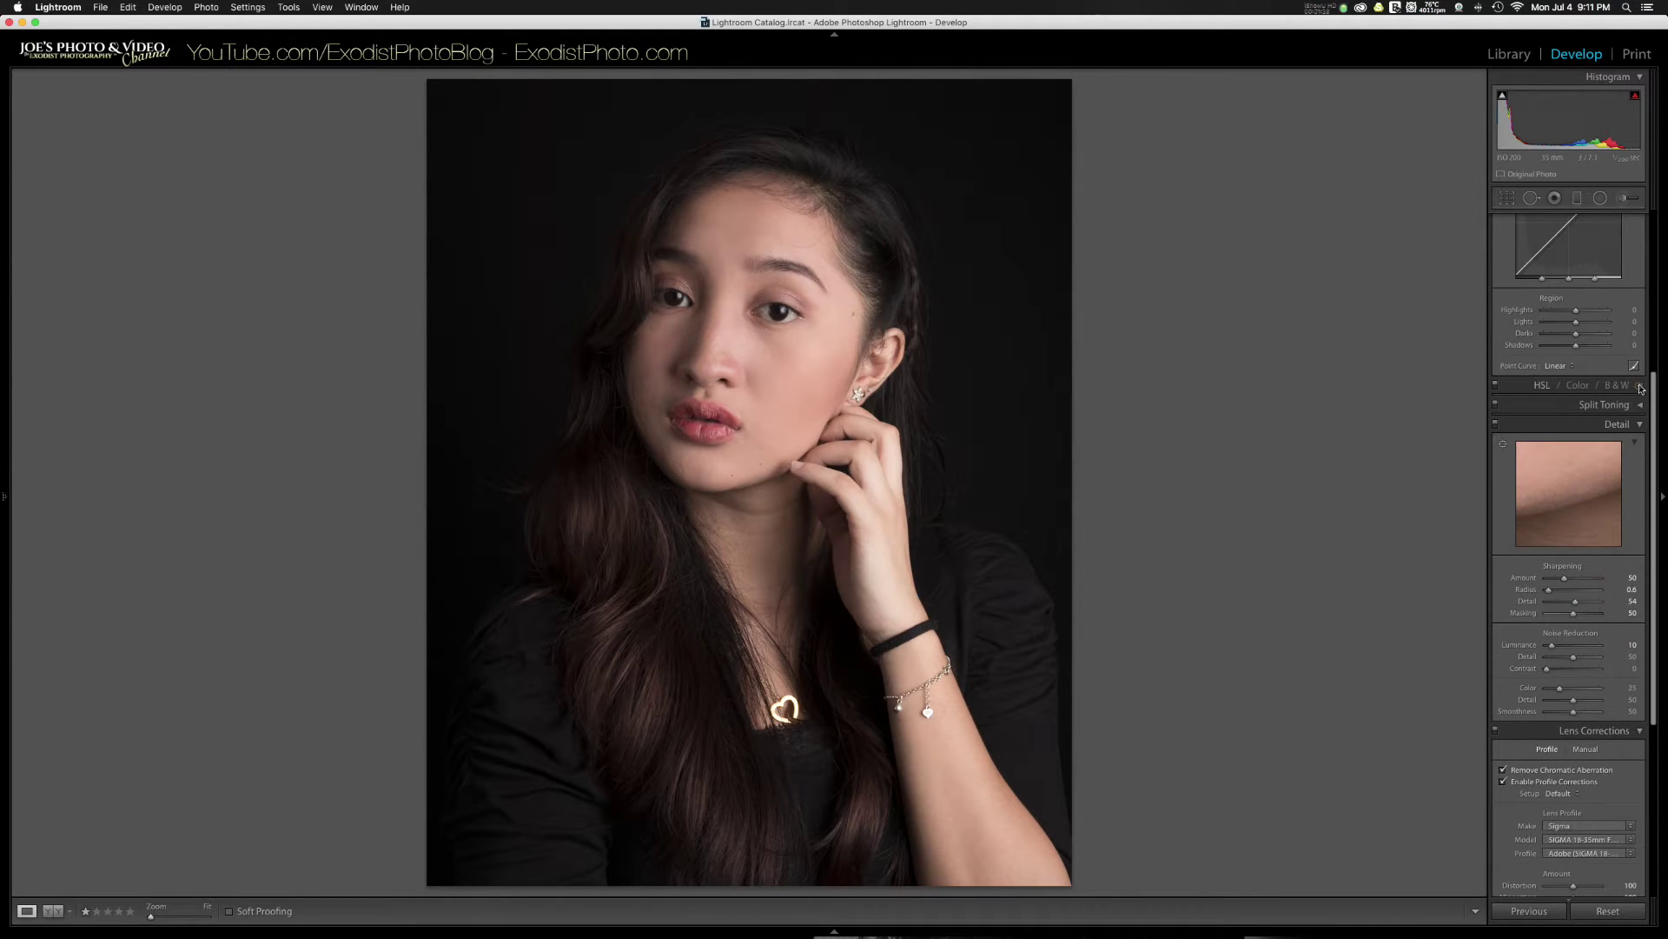
pyautogui.click(1641, 388)
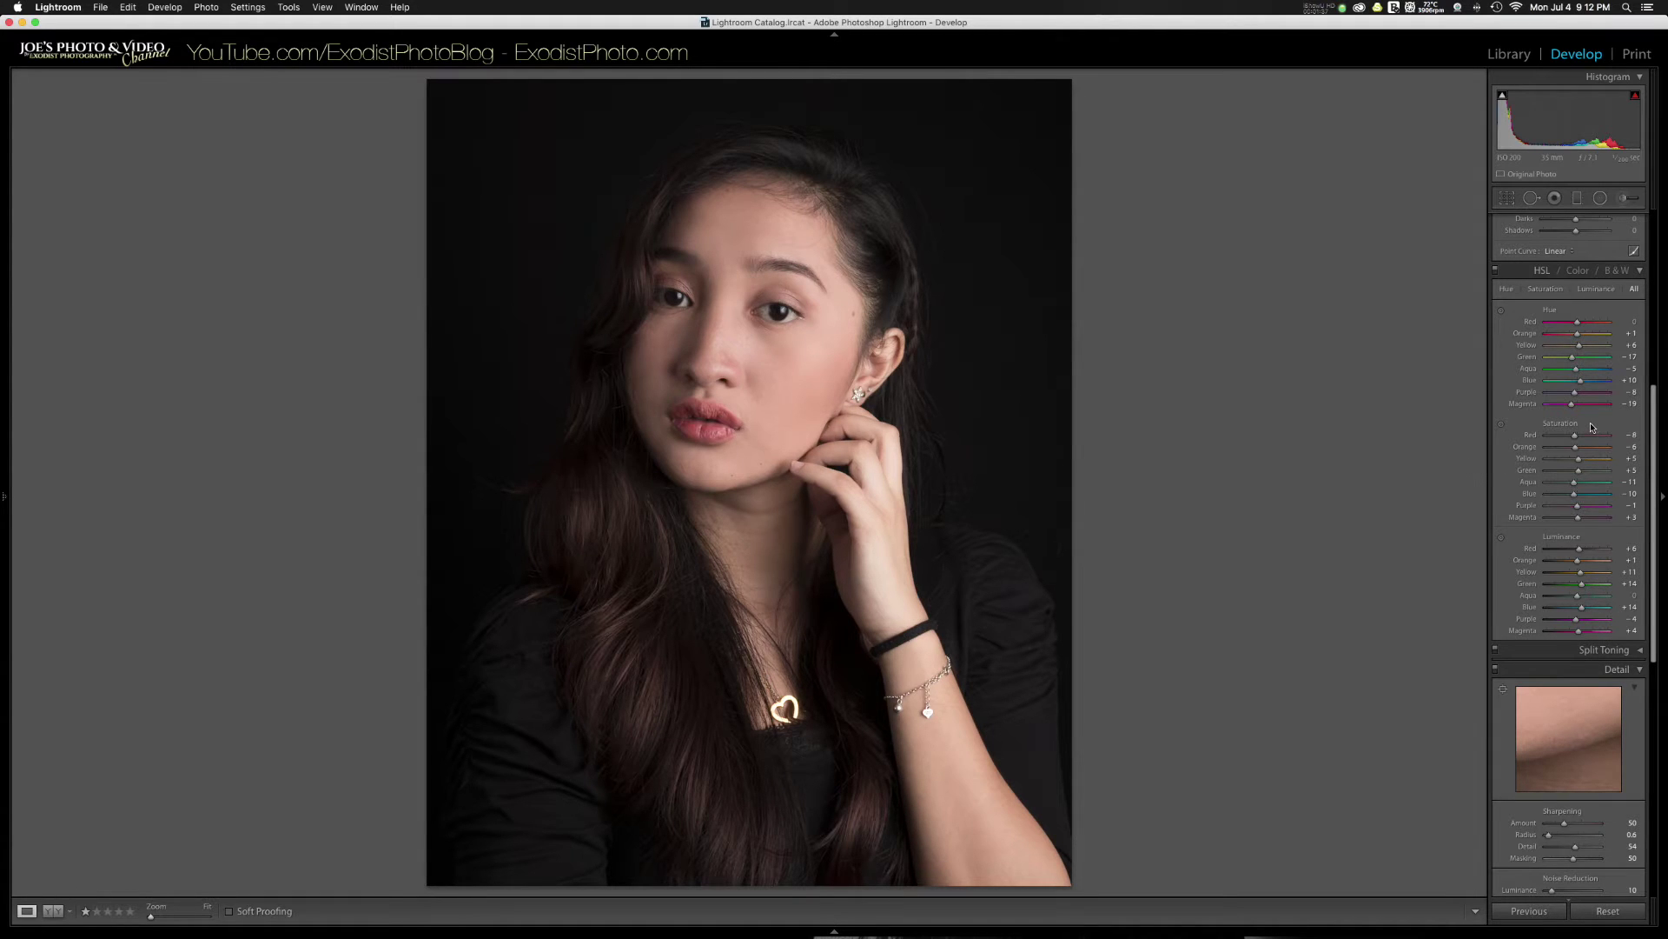
pyautogui.click(1640, 271)
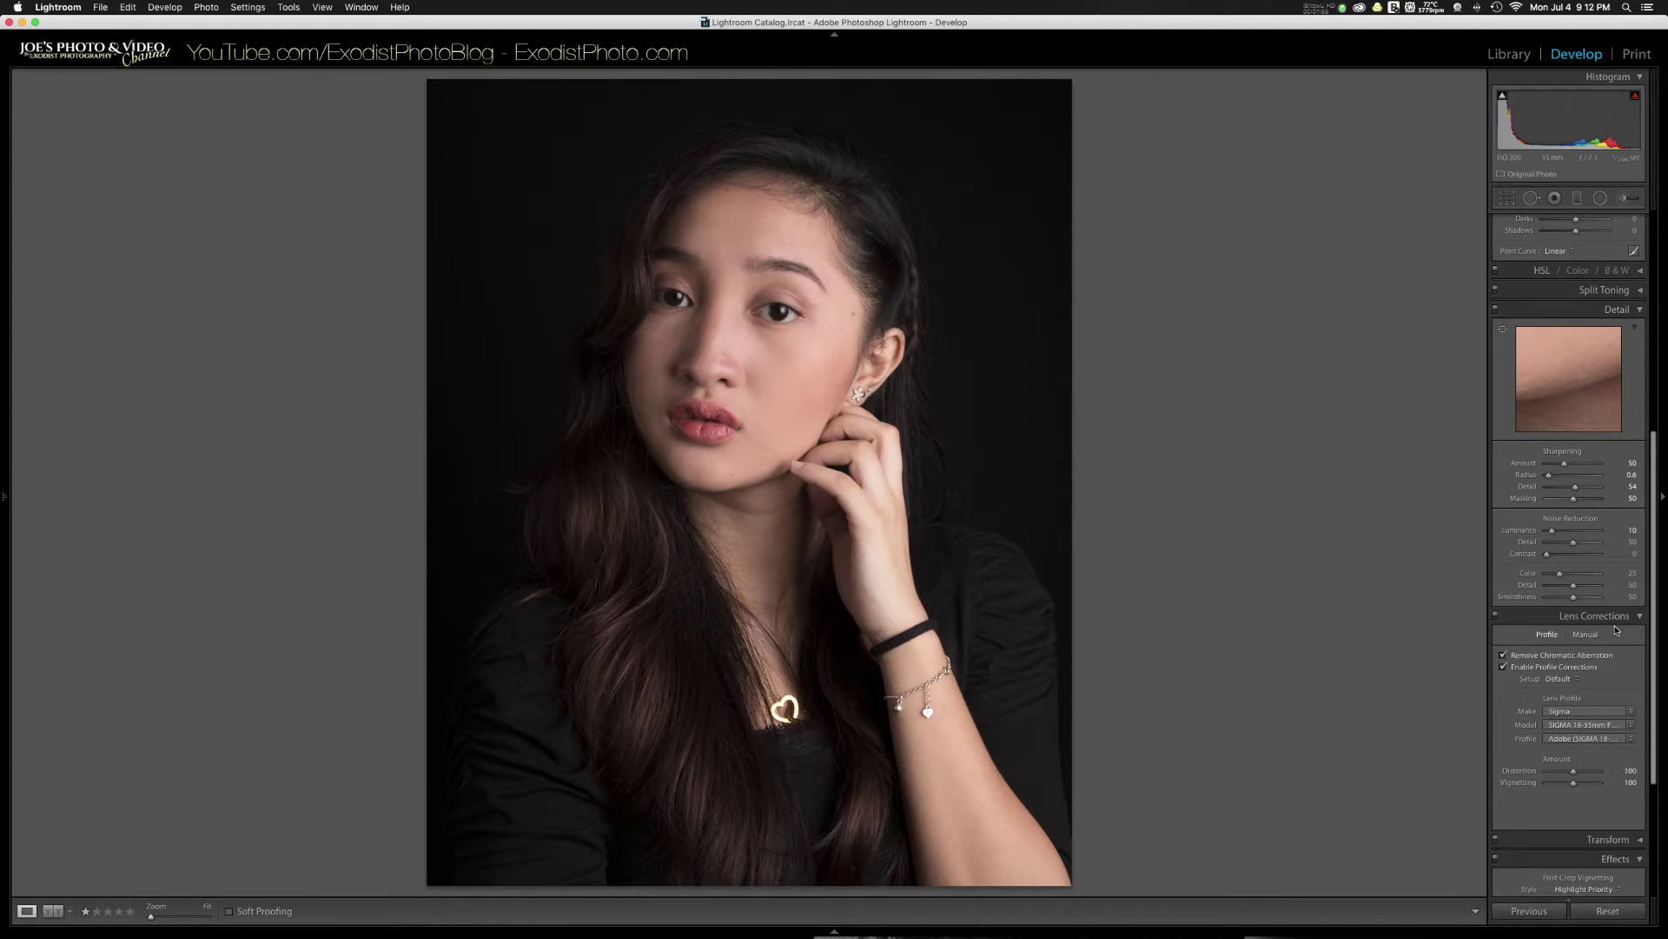
pyautogui.scroll(-2, 1616, 630)
pyautogui.scroll(-2, 1578, 641)
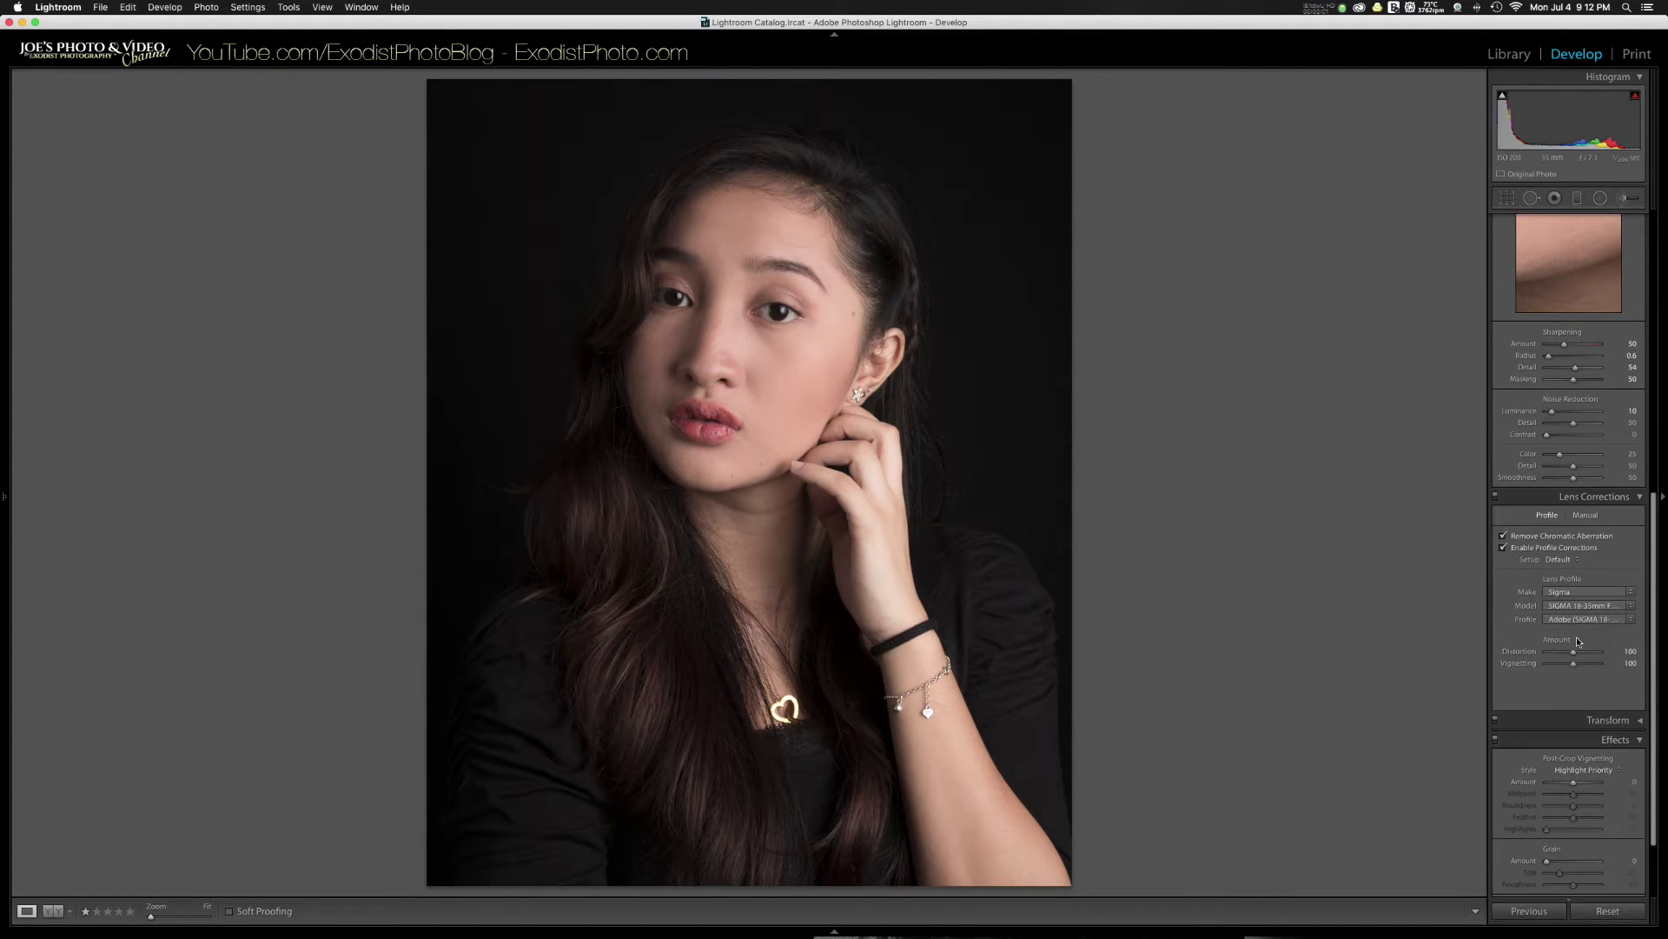
pyautogui.scroll(-2, 1596, 629)
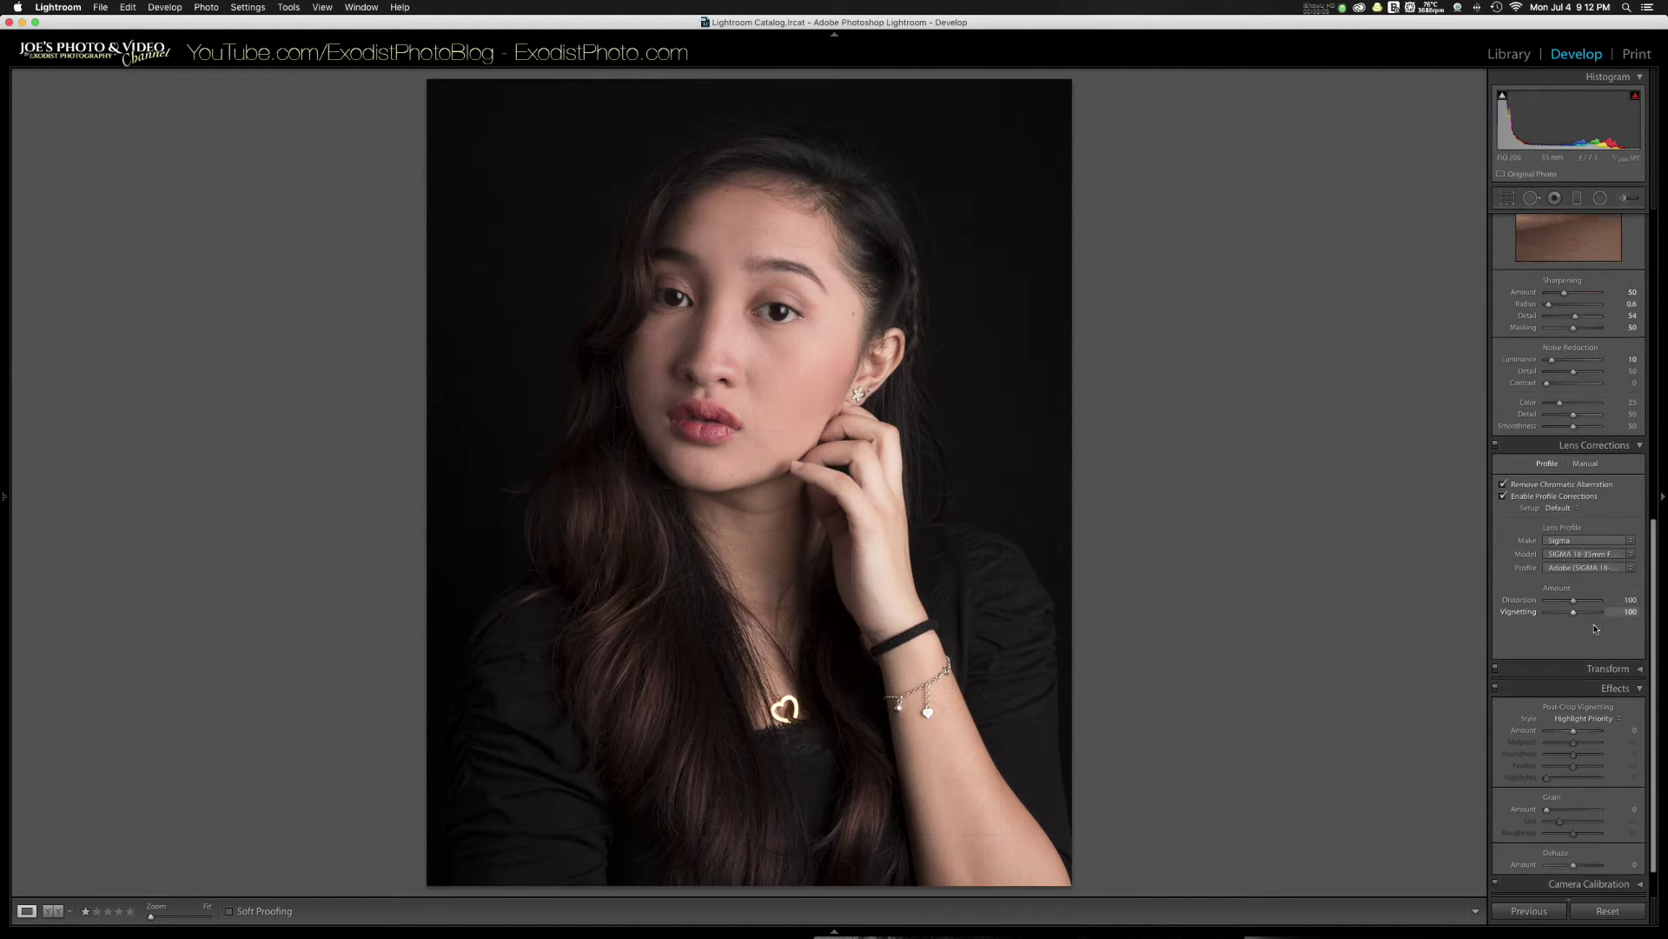
pyautogui.scroll(-2, 1596, 627)
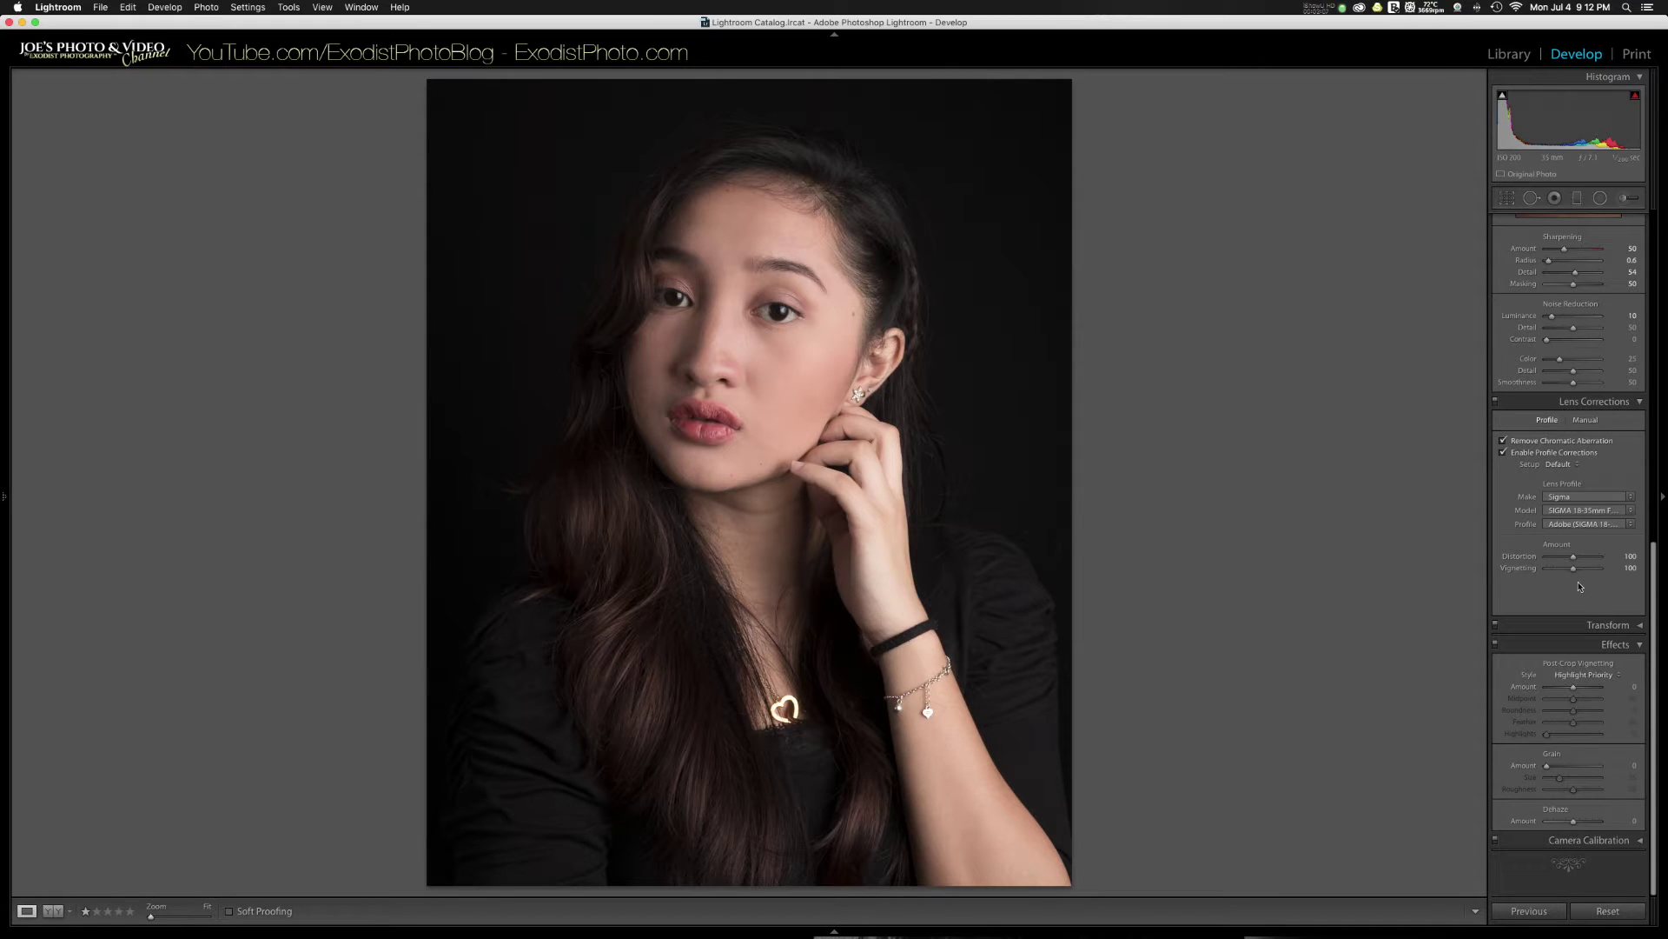
pyautogui.scroll(2, 1596, 479)
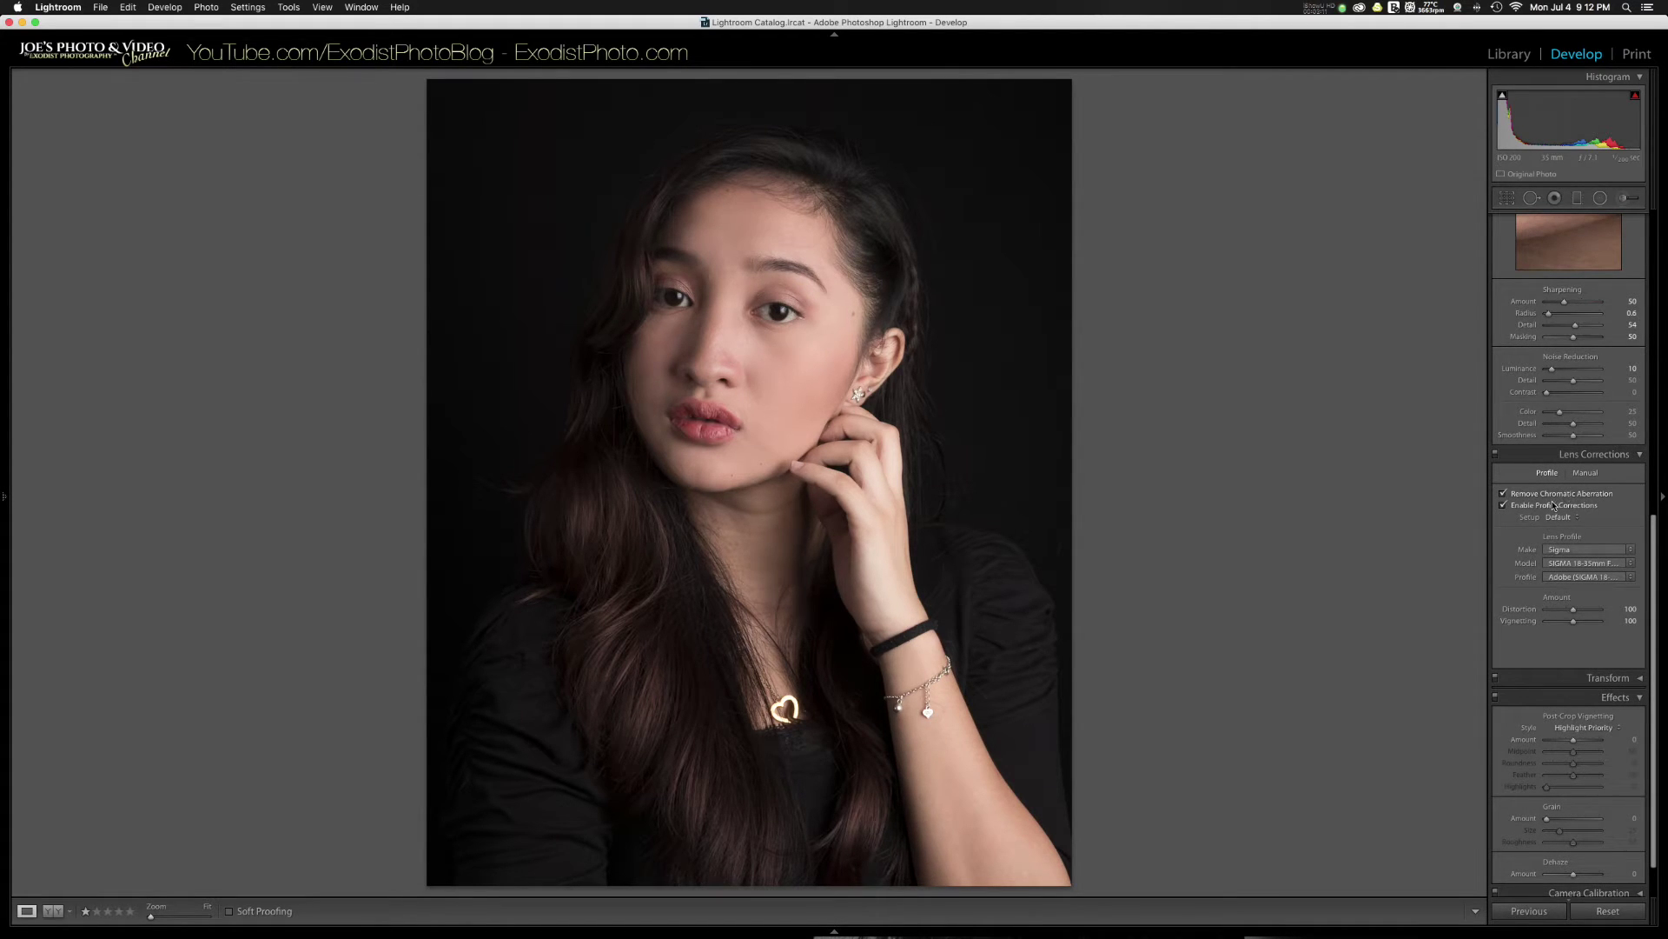
pyautogui.scroll(10, 1547, 504)
pyautogui.scroll(4, 1552, 525)
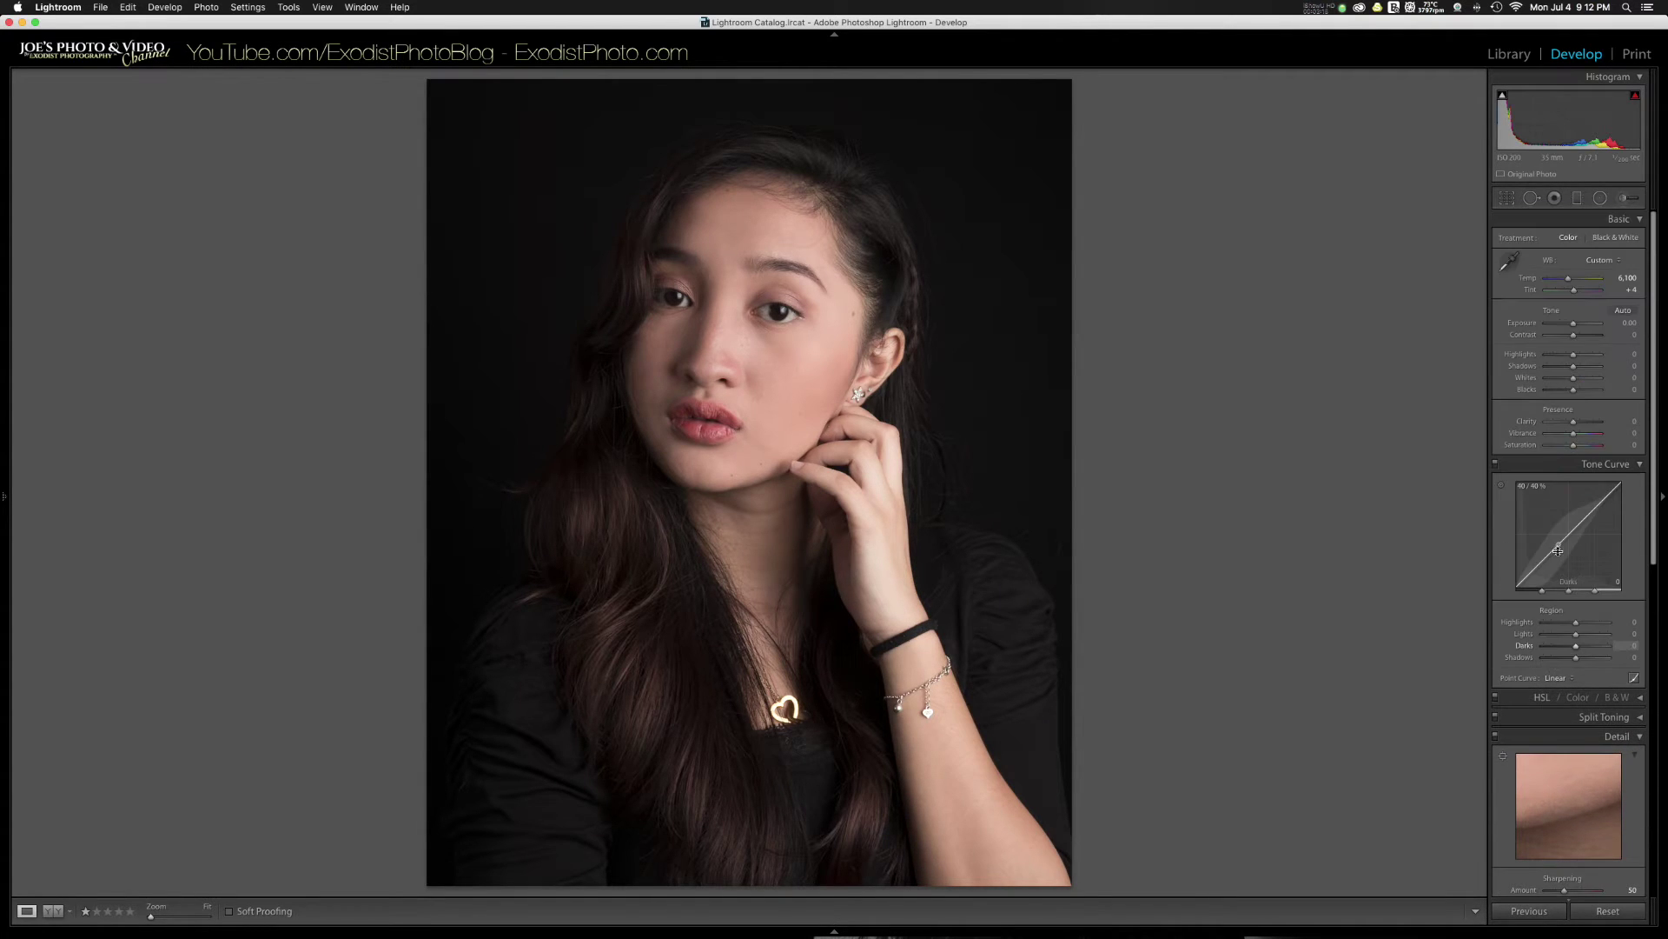
# Step: Send the colour portrait from the Library to Silver Efex Pro 2 as a copy with Lightroom adjustments
pyautogui.click(1511, 55)
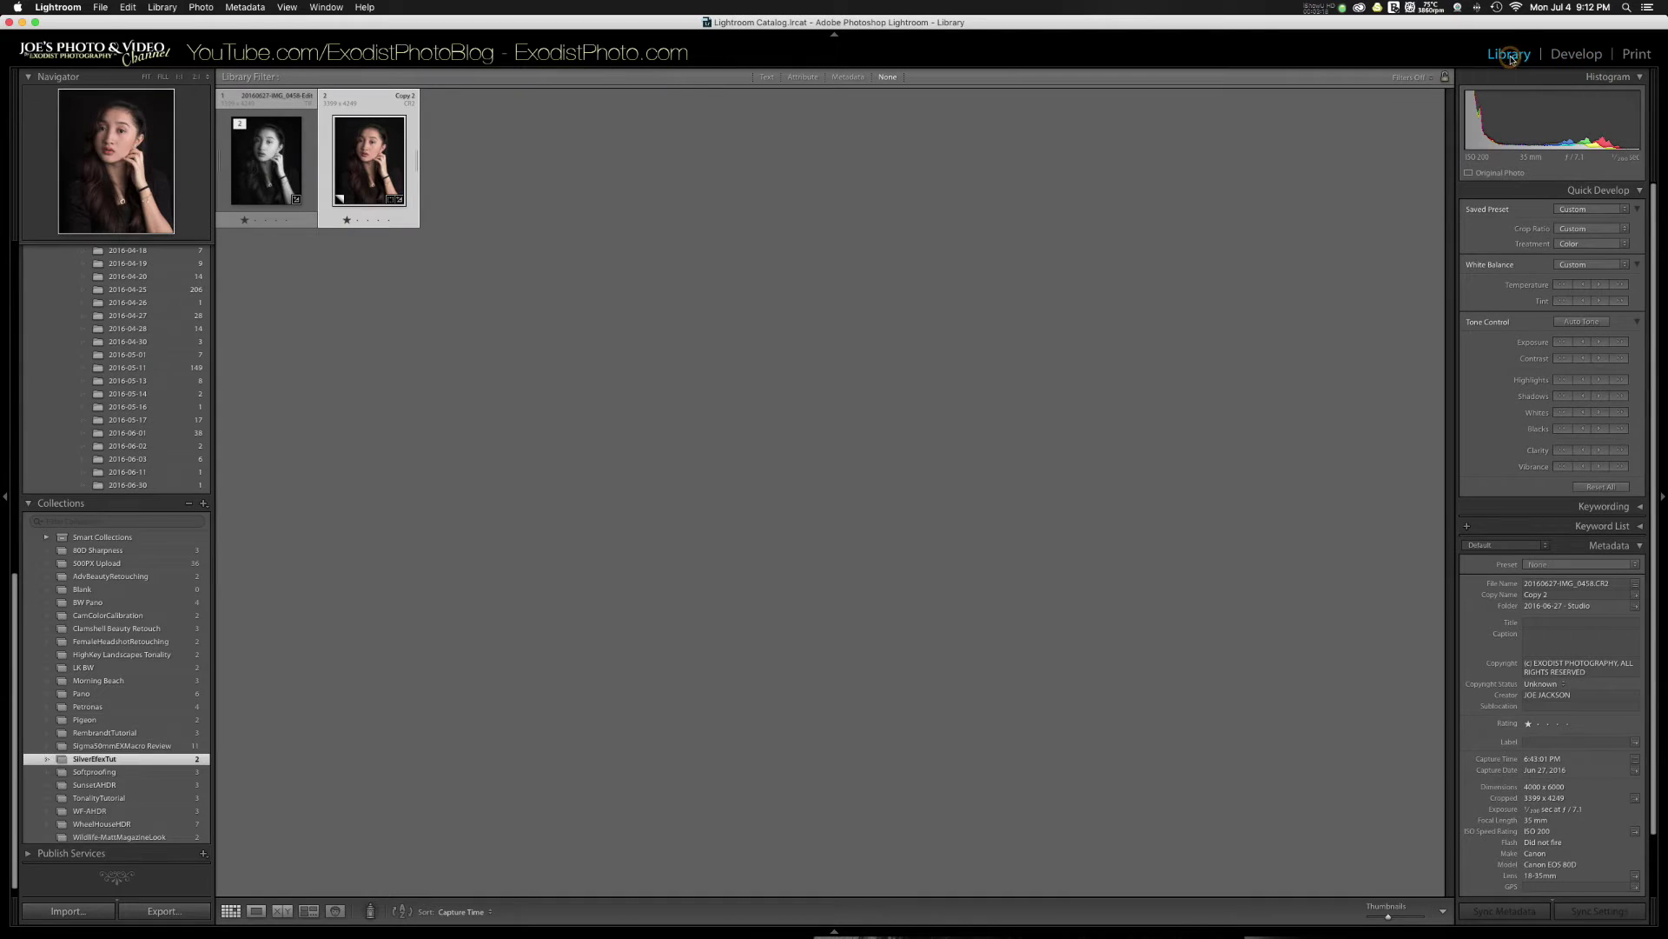
pyautogui.rightClick(373, 148)
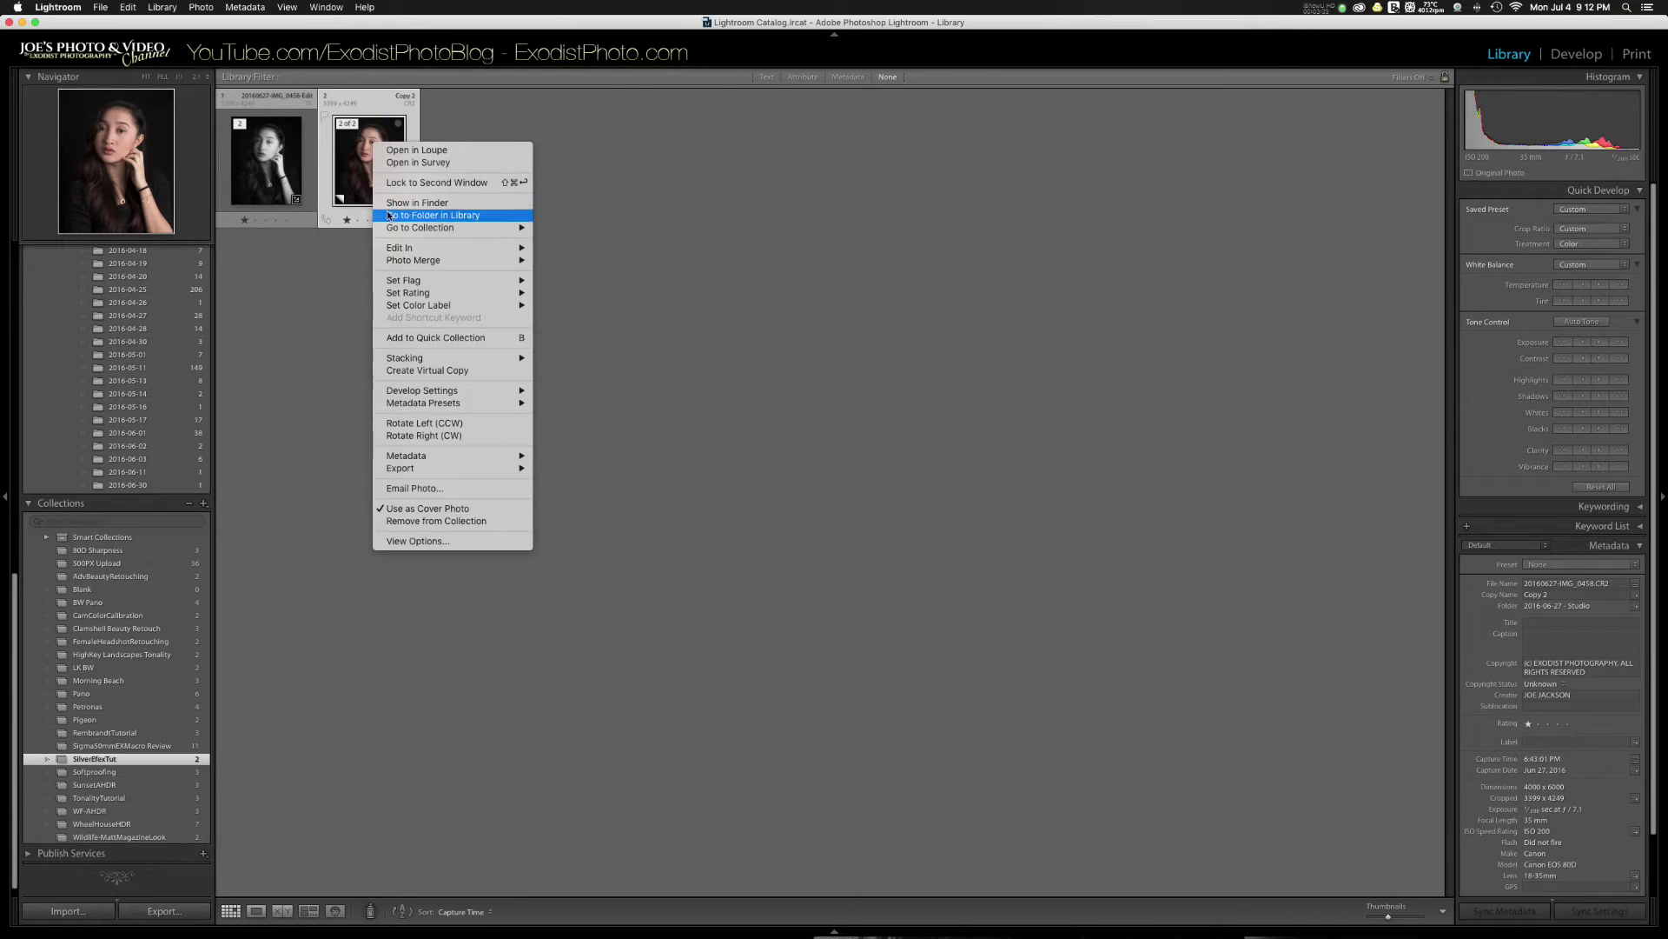
pyautogui.moveTo(408, 250)
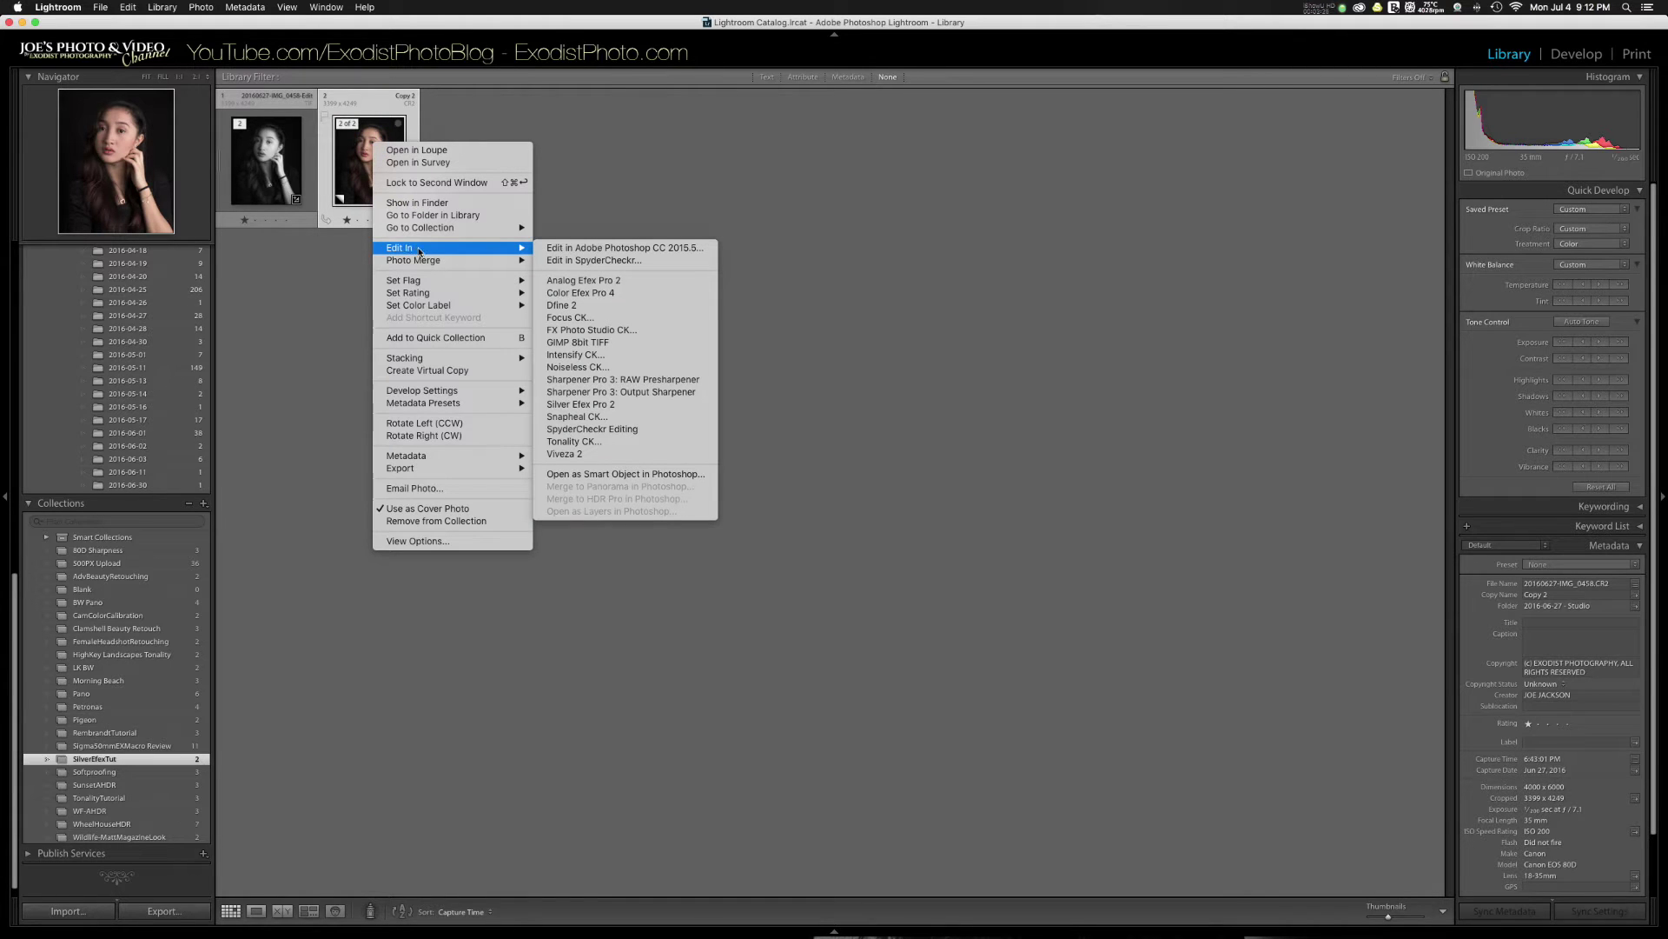
pyautogui.click(630, 407)
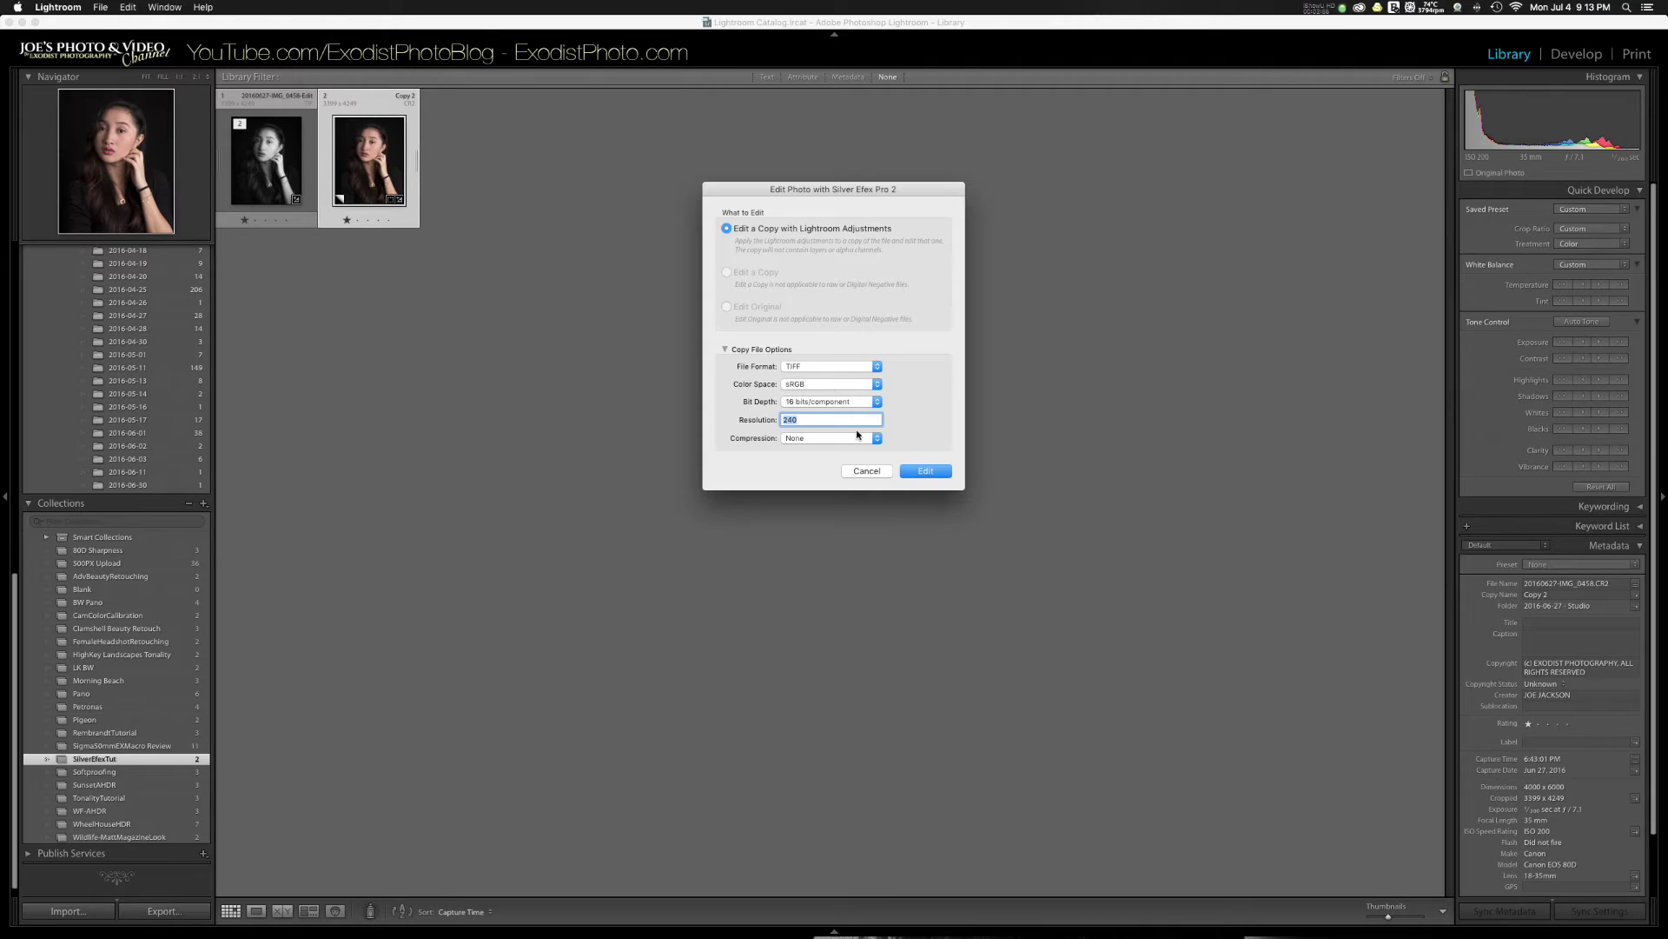
pyautogui.click(932, 474)
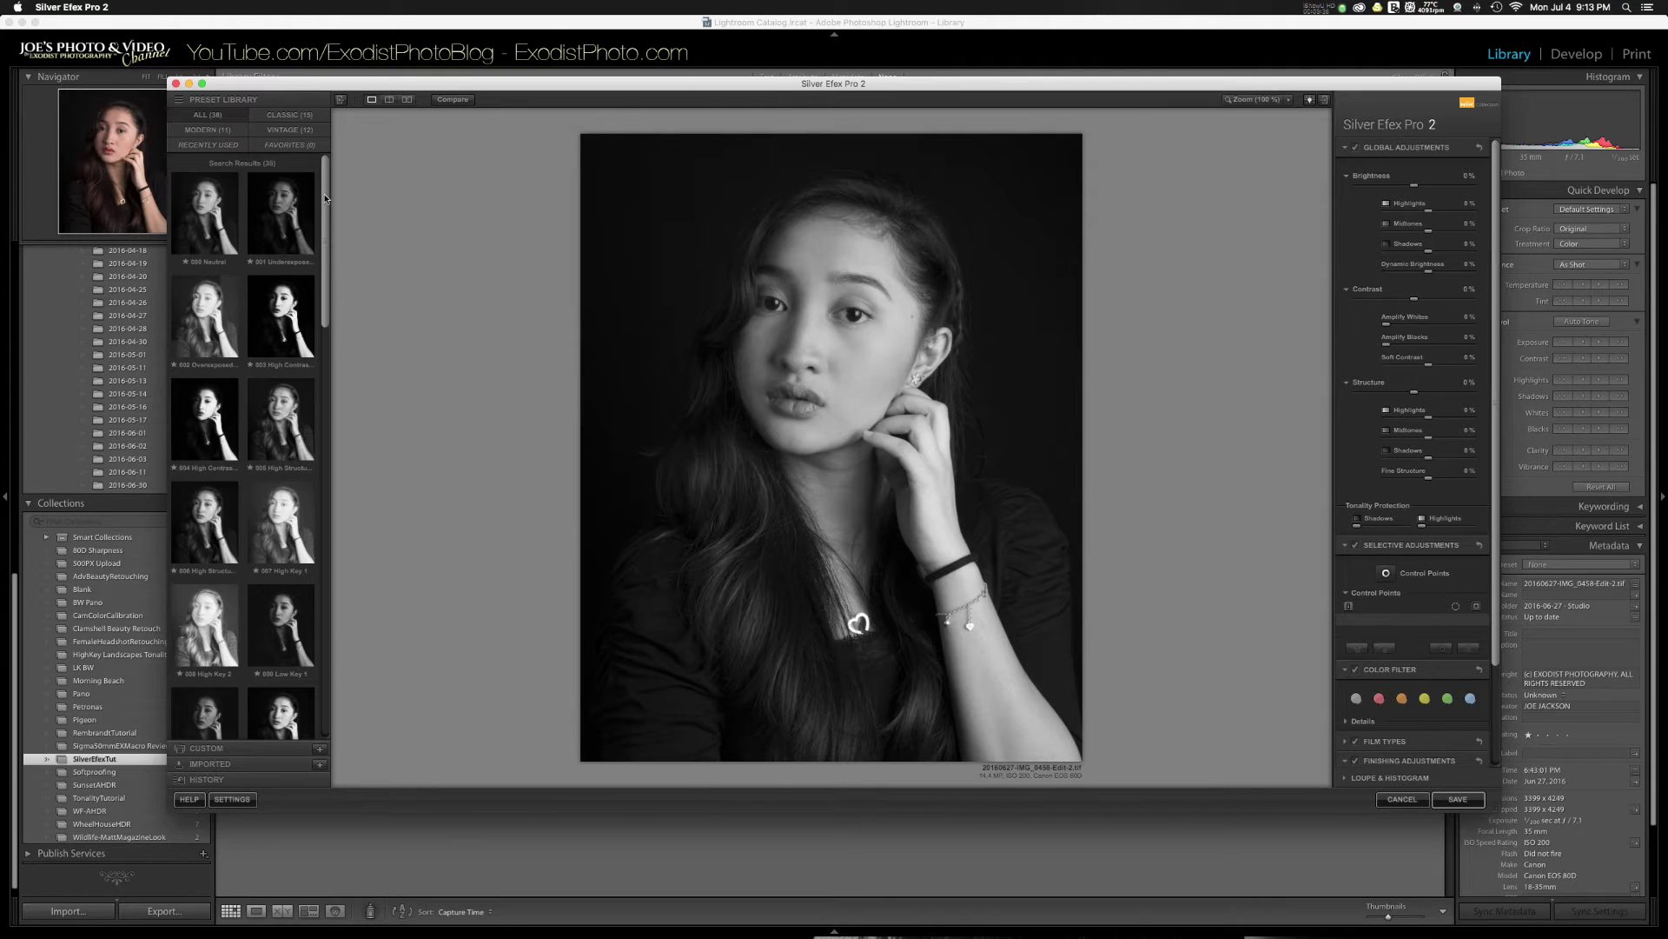
# Step: Try the 036 Antique Plate II preset on the portrait and return to the 000 Neutral preset
pyautogui.moveTo(326, 198); pyautogui.dragTo(333, 608)
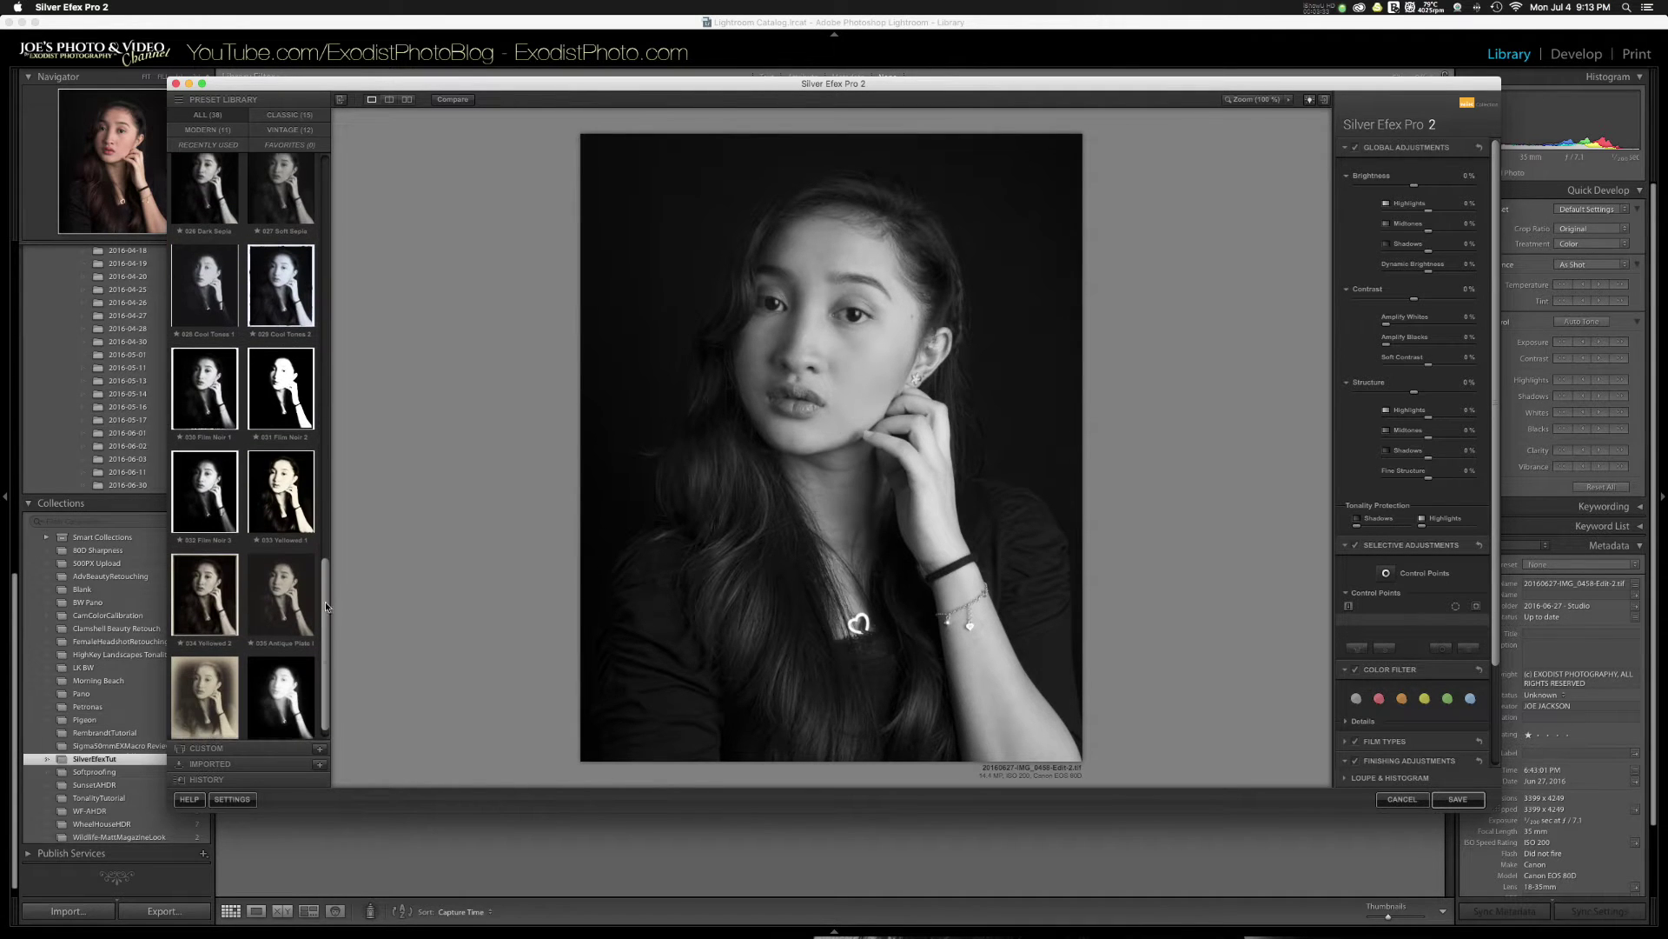
pyautogui.click(196, 674)
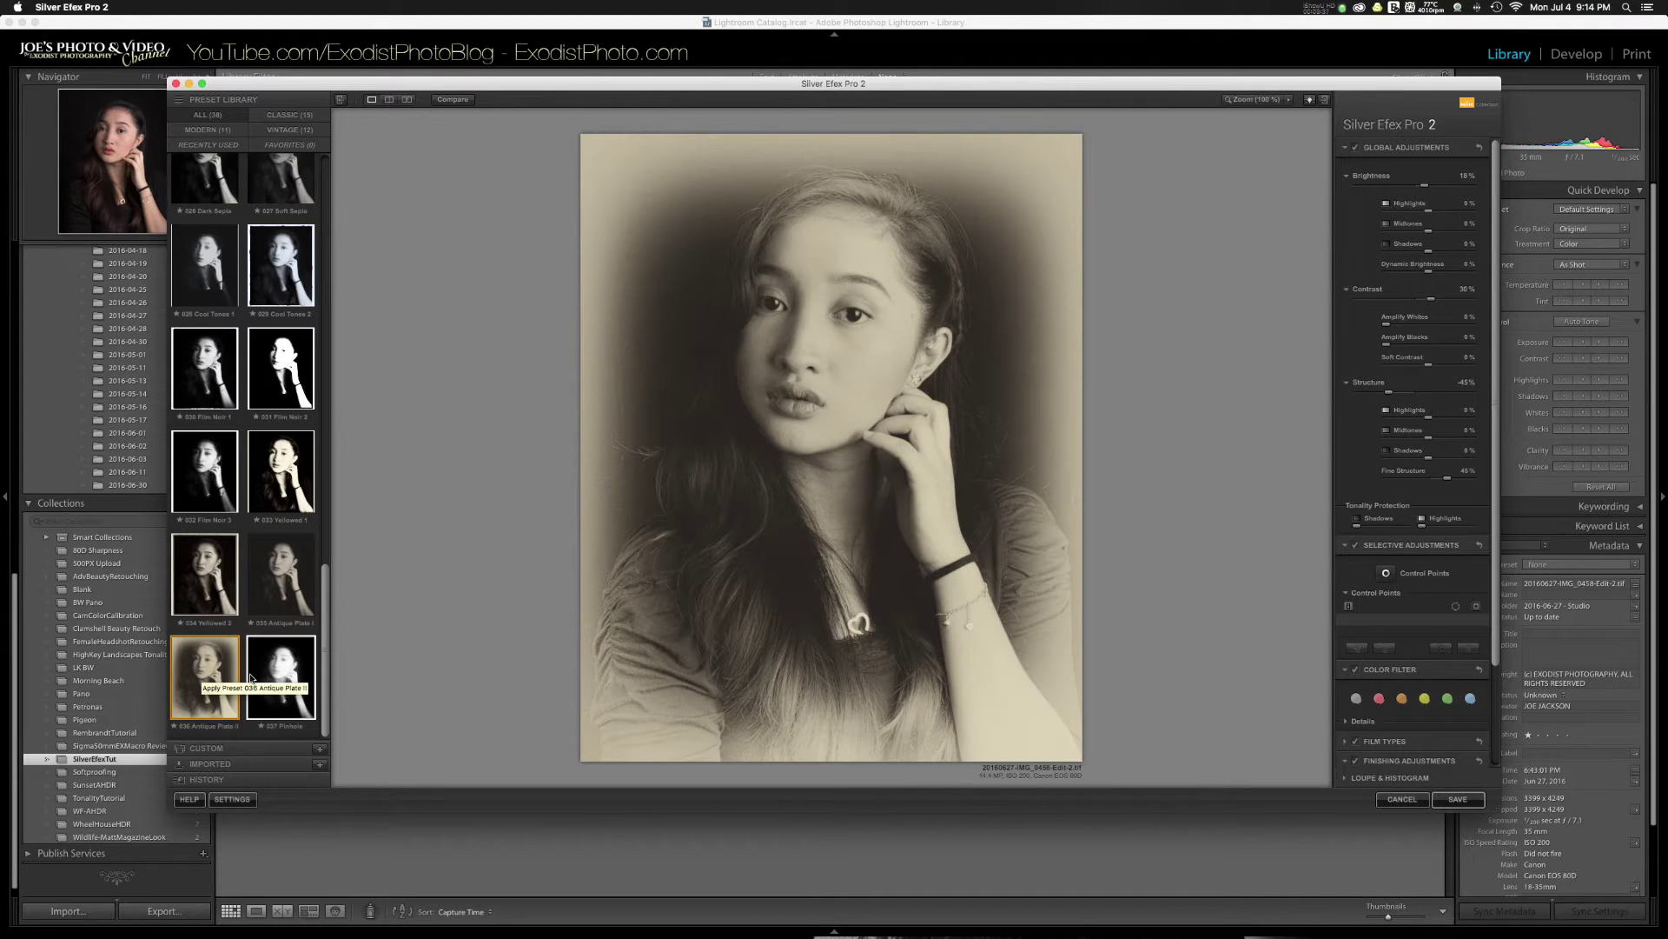
pyautogui.moveTo(320, 629); pyautogui.dragTo(293, 211)
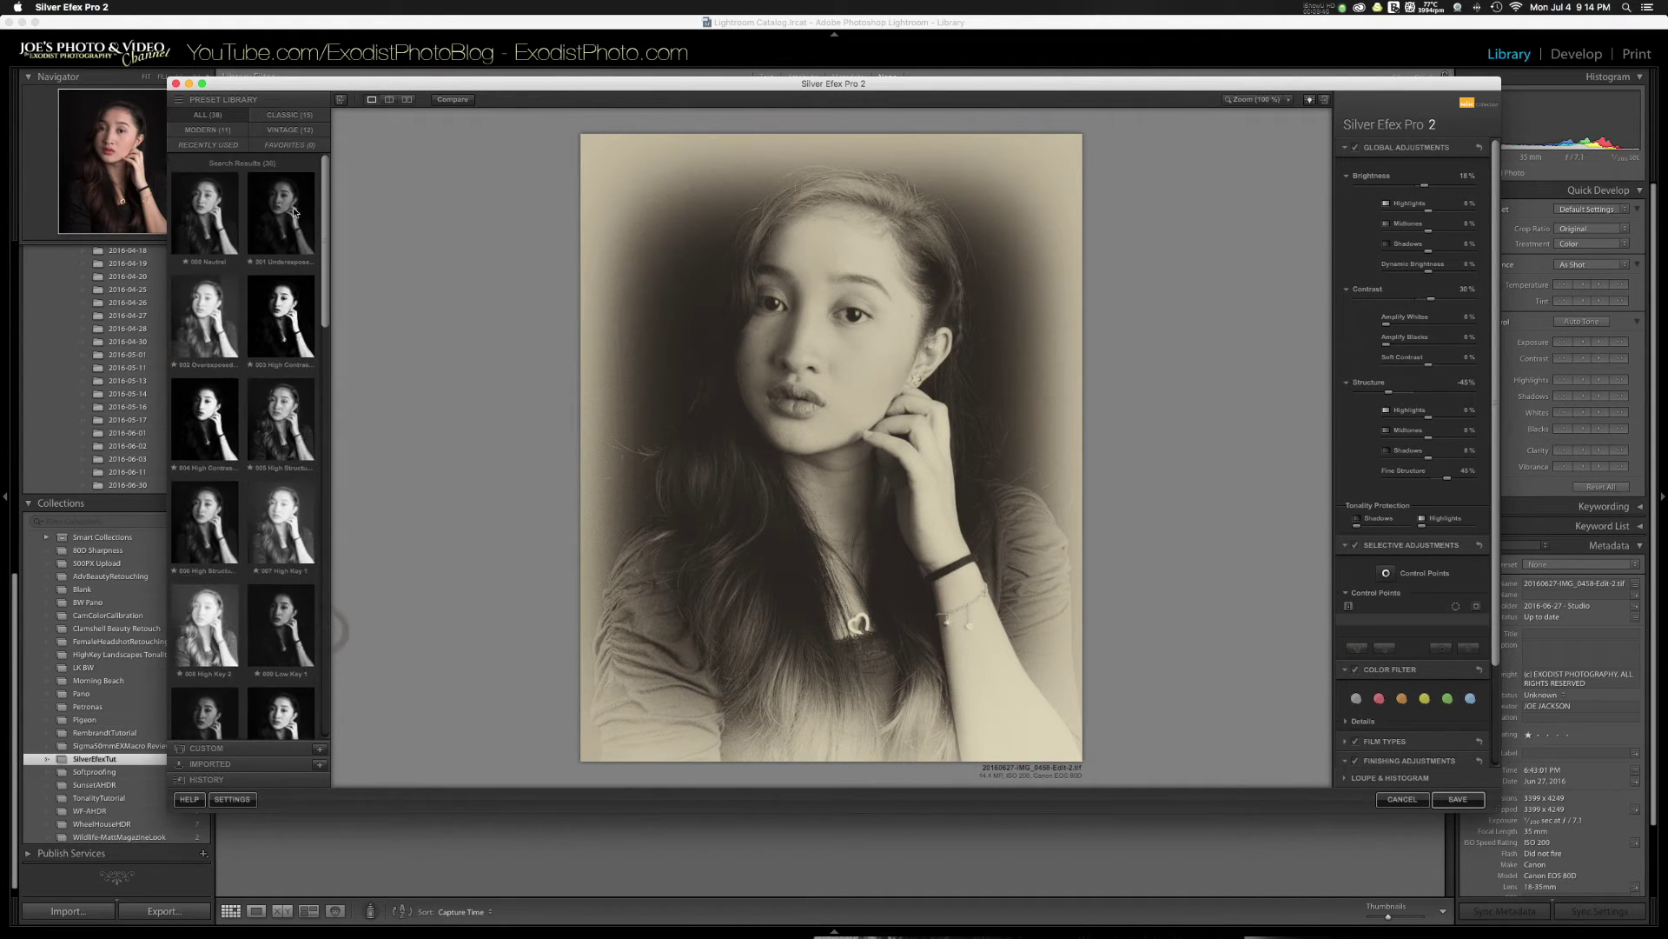
pyautogui.click(232, 206)
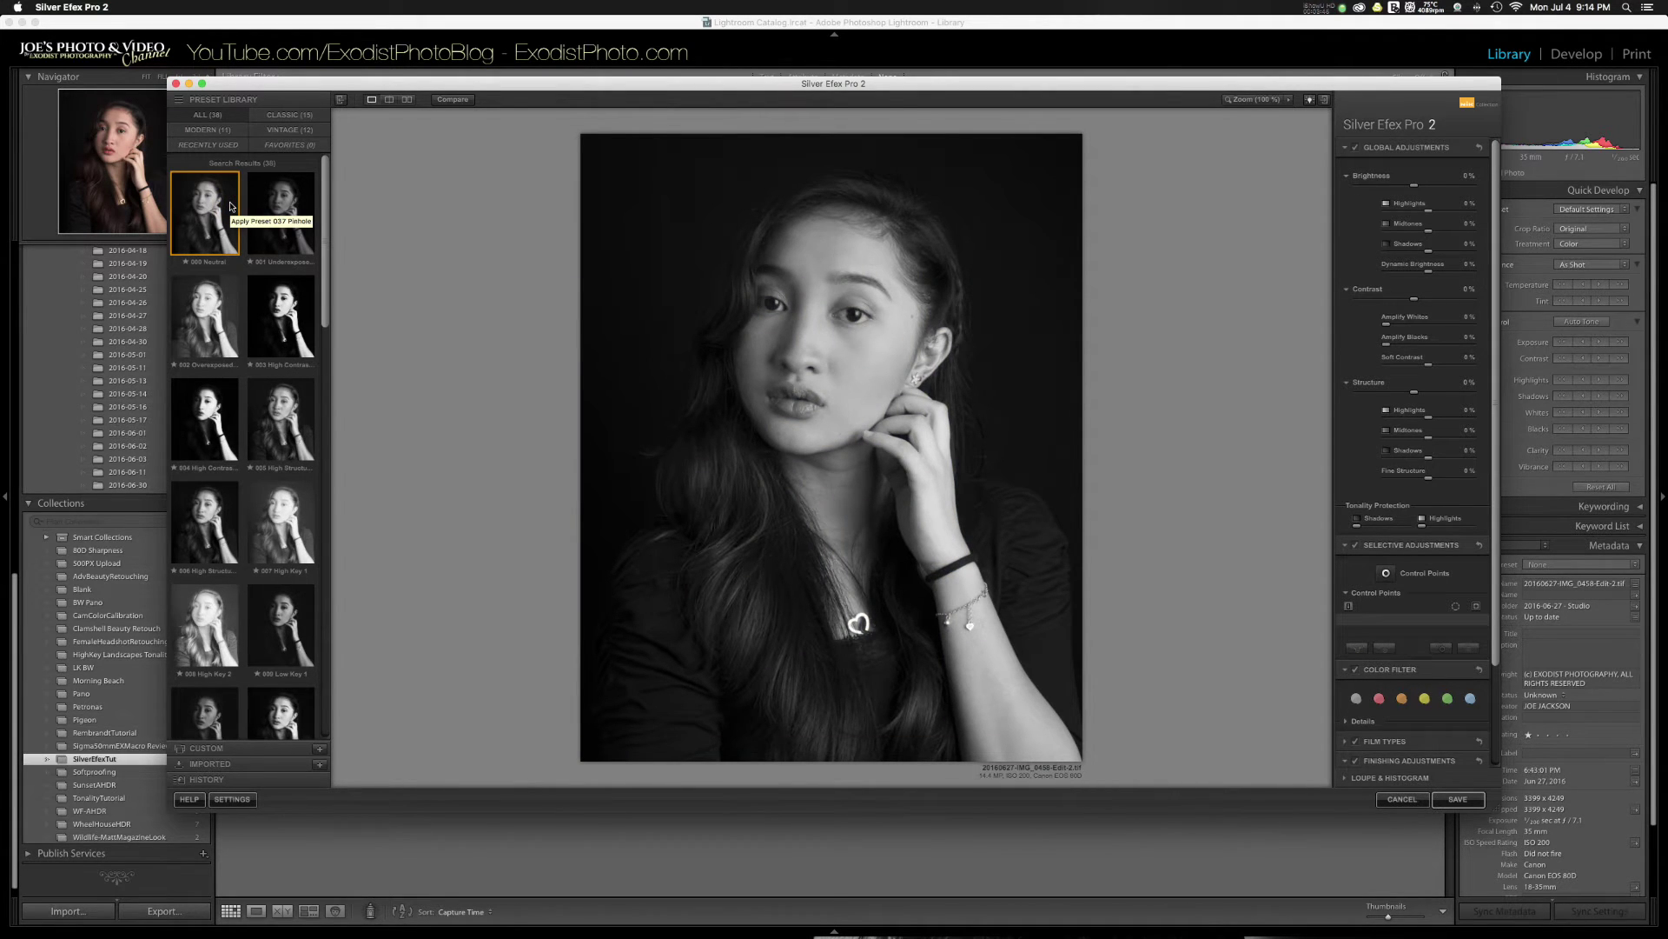
# Step: Apply the 004 High Contrast preset to the portrait and lower its global Contrast to about -60%
pyautogui.click(195, 404)
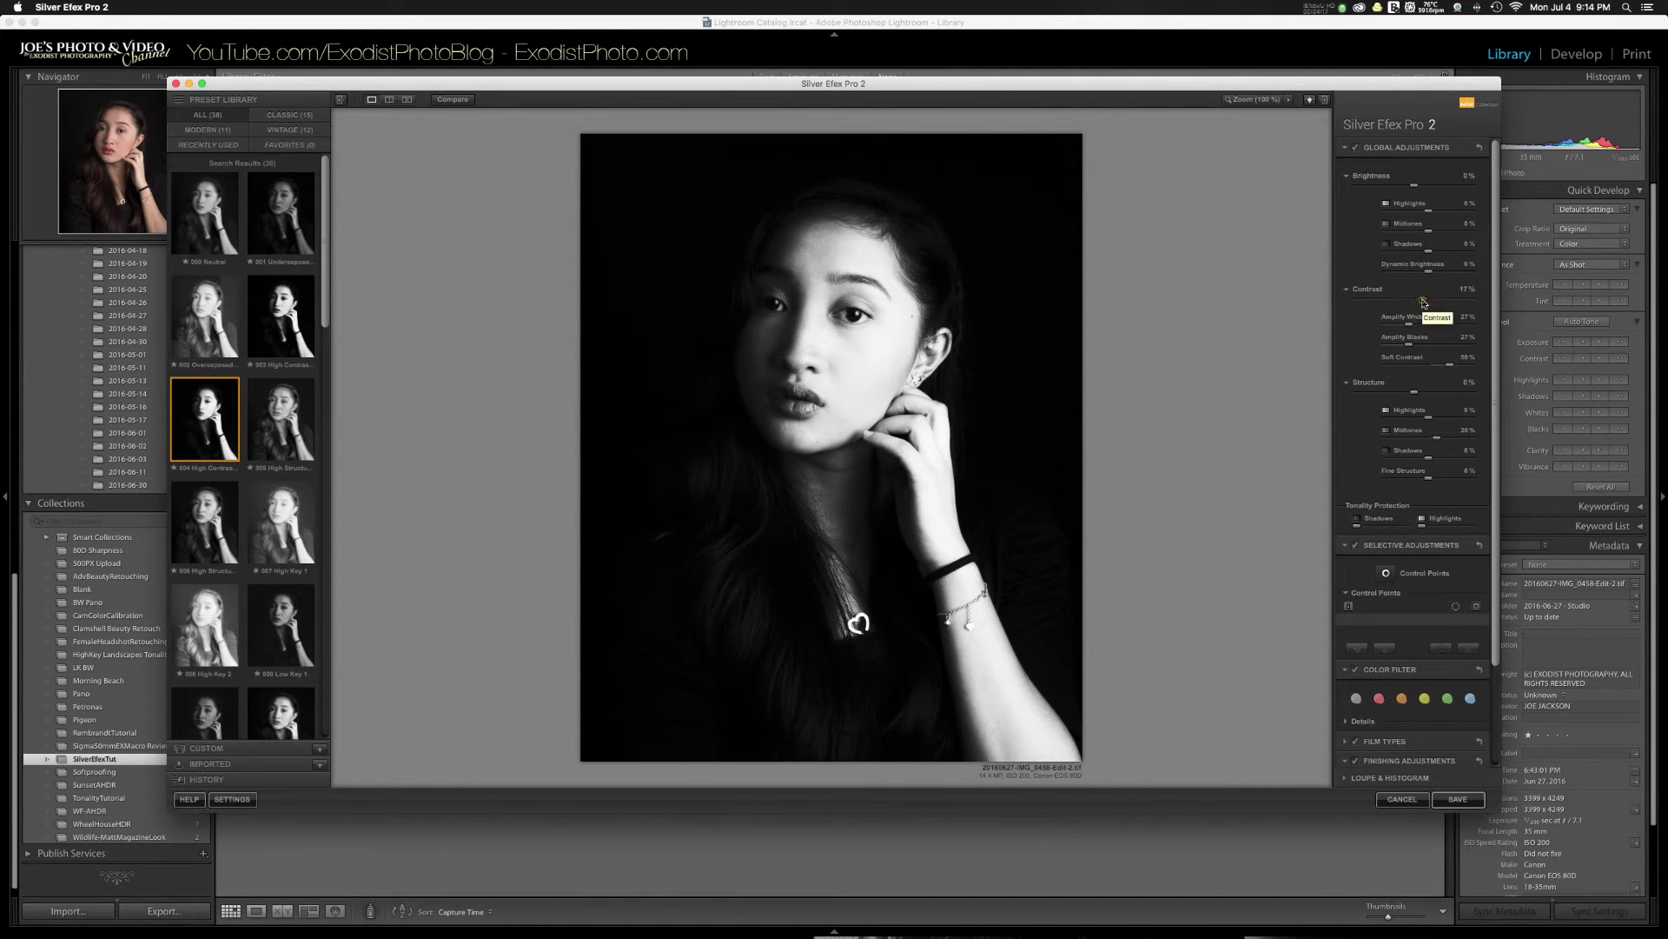
pyautogui.moveTo(1423, 302); pyautogui.dragTo(1397, 303)
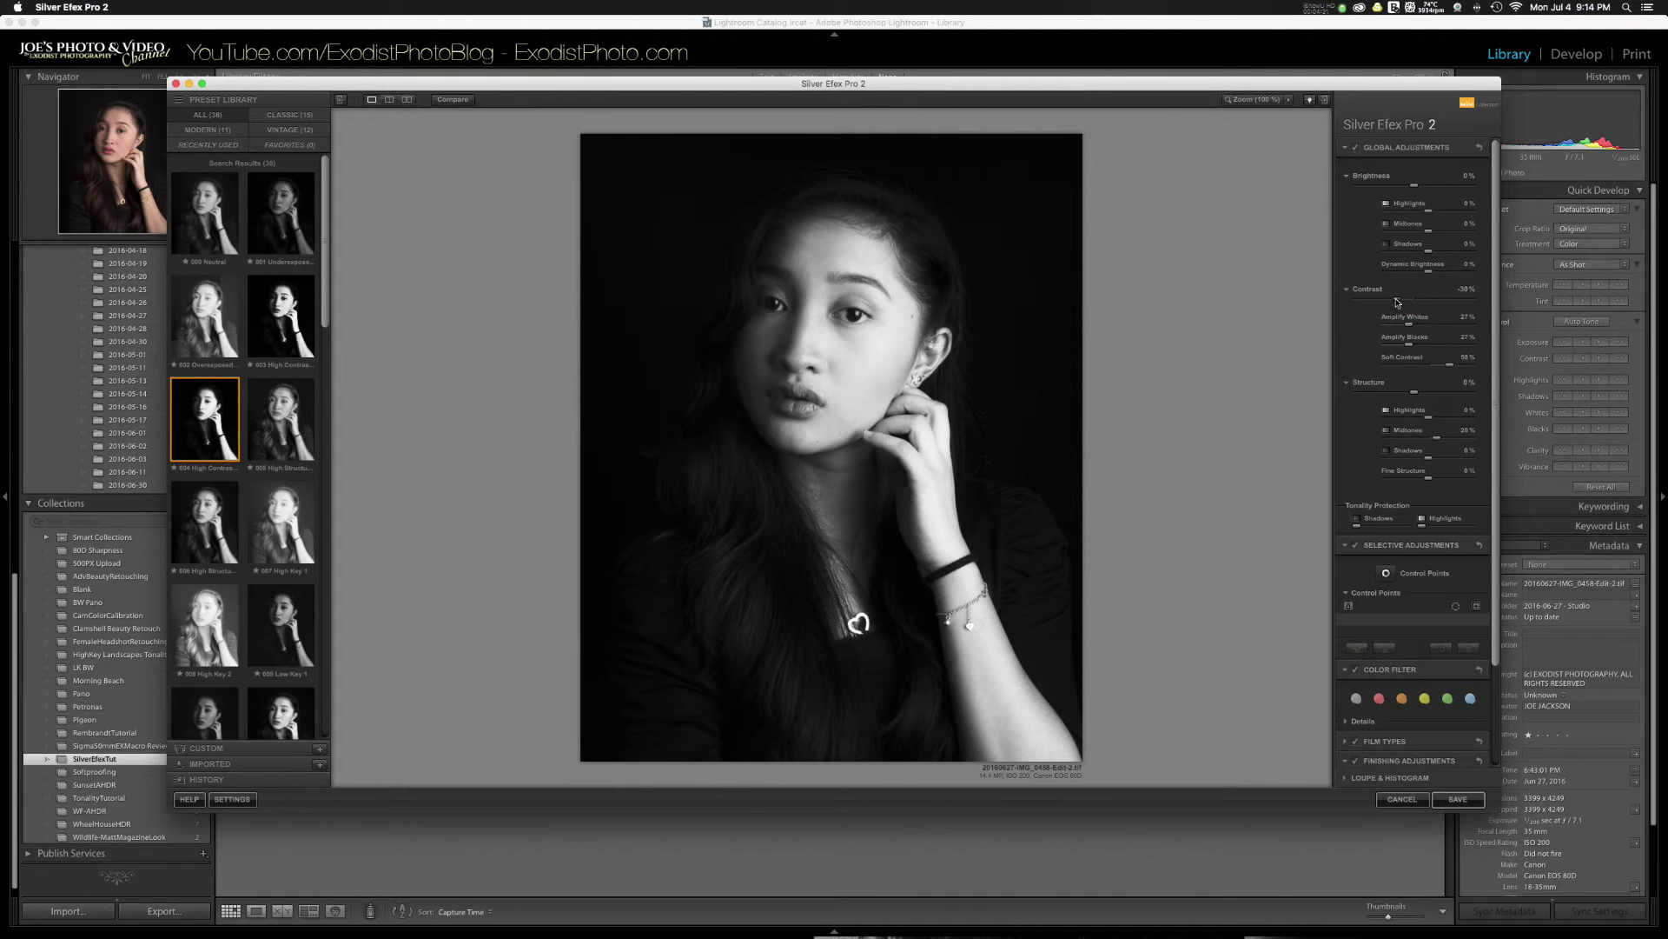
pyautogui.moveTo(1397, 302); pyautogui.dragTo(1381, 302)
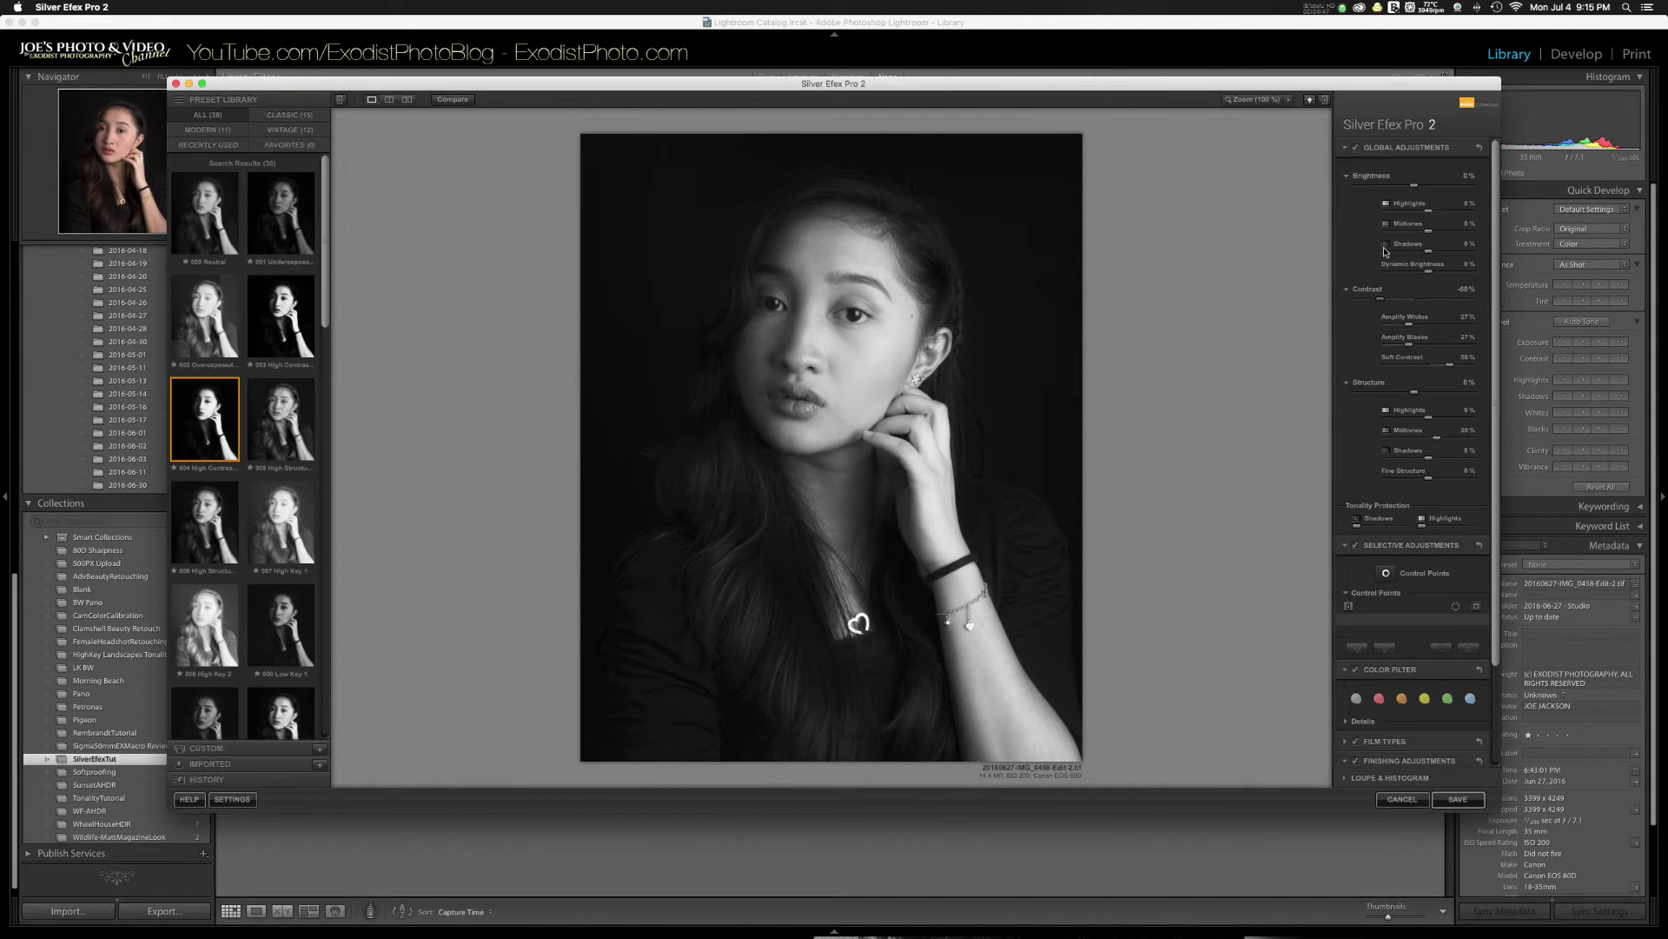
# Step: Collapse the Brightness and Contrast details and raise the Shadows value under Structure to about 62%
pyautogui.click(1347, 178)
pyautogui.click(1346, 204)
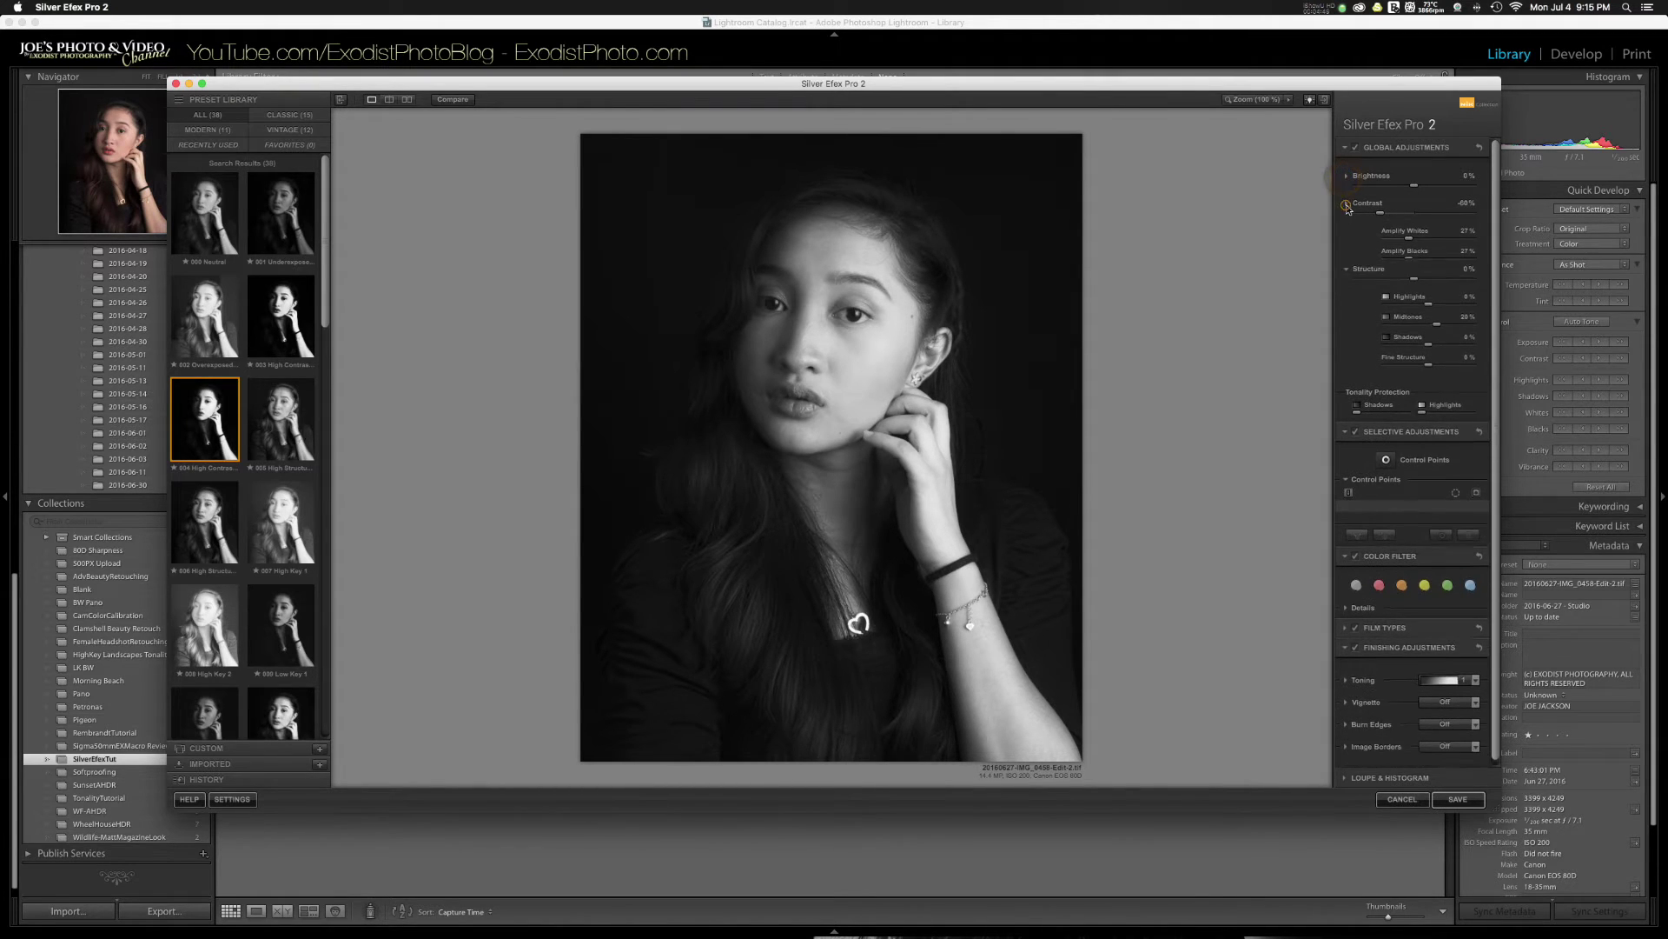
pyautogui.click(1346, 231)
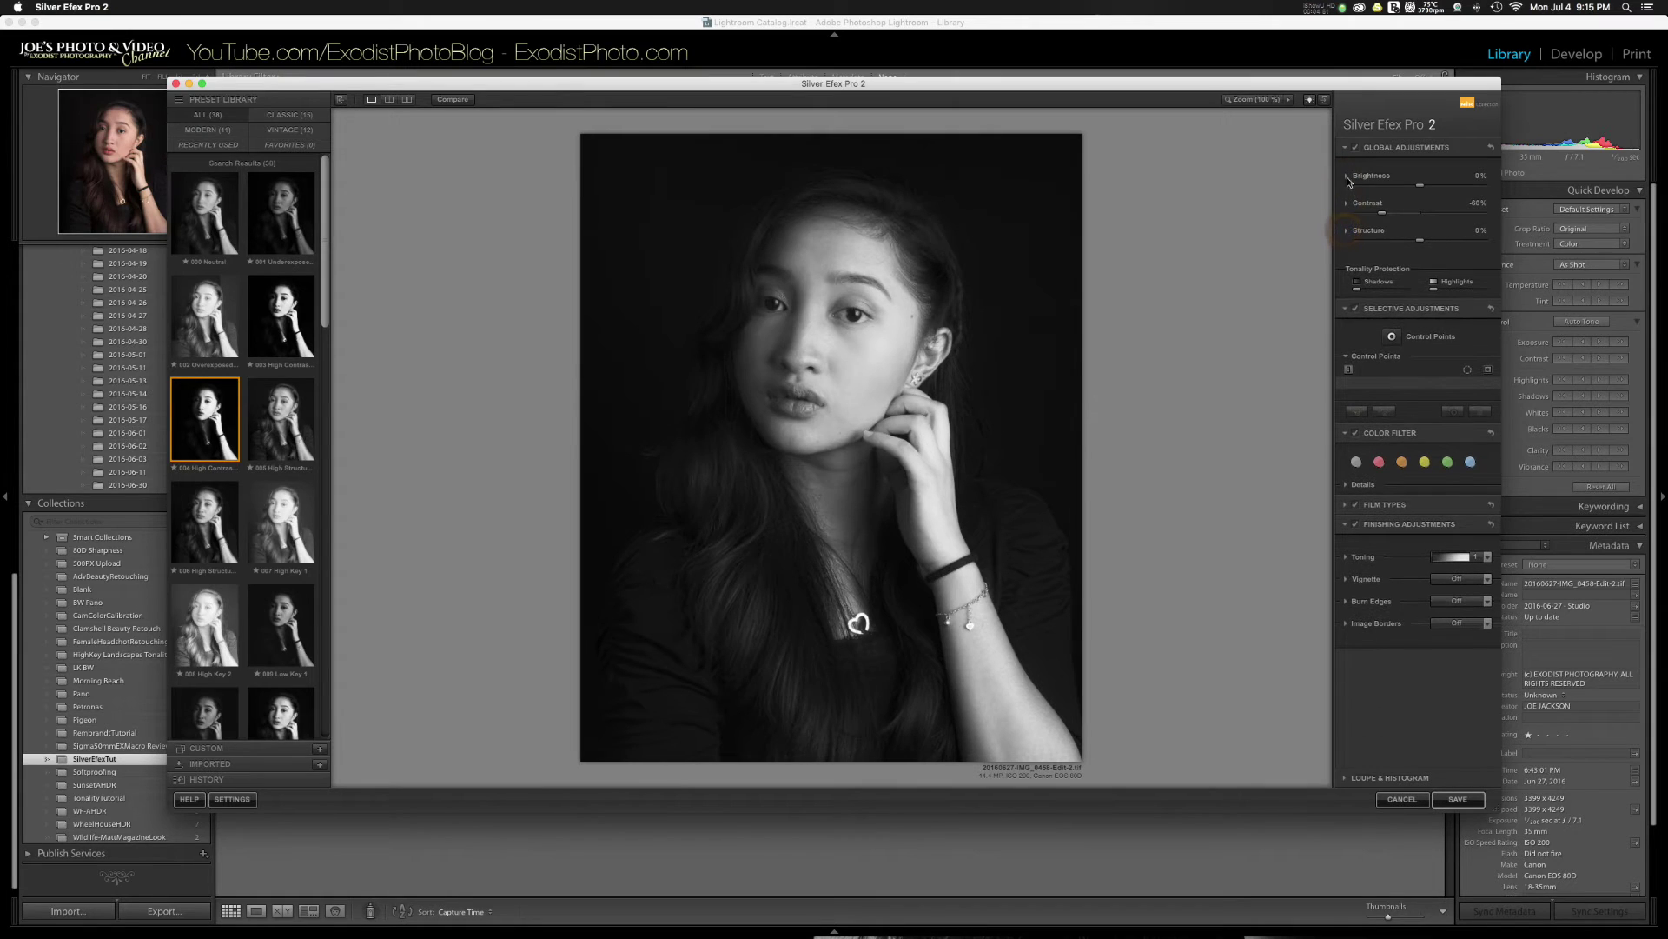
pyautogui.click(1347, 231)
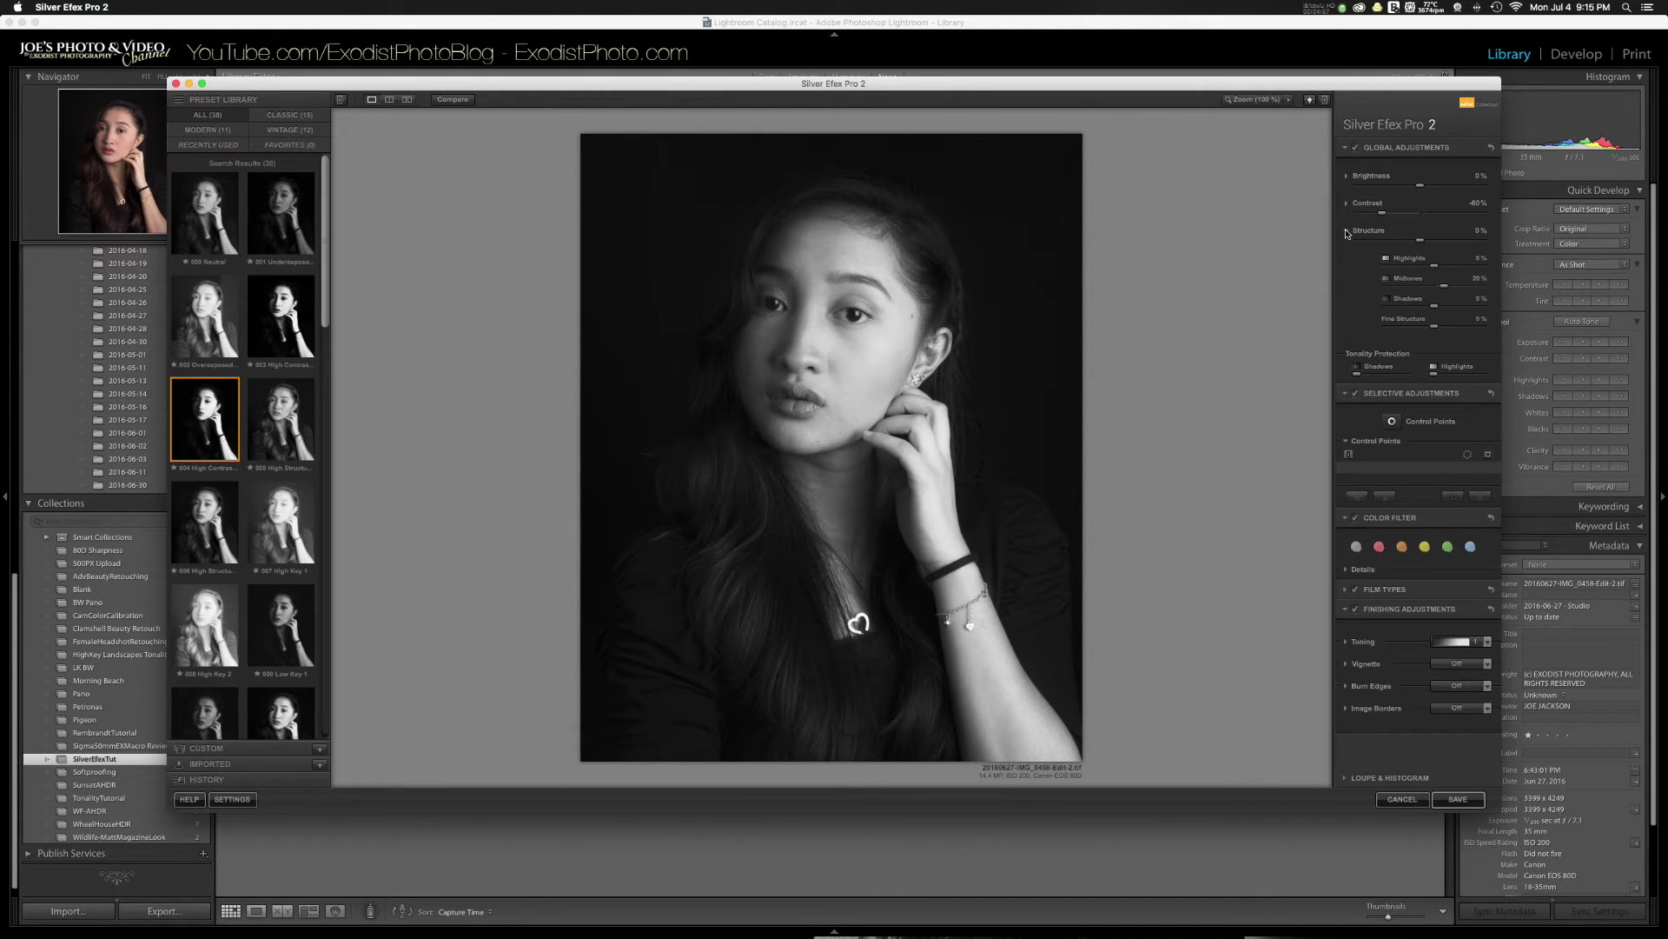
pyautogui.click(1347, 149)
pyautogui.click(1347, 149)
pyautogui.moveTo(1434, 310); pyautogui.dragTo(1467, 310)
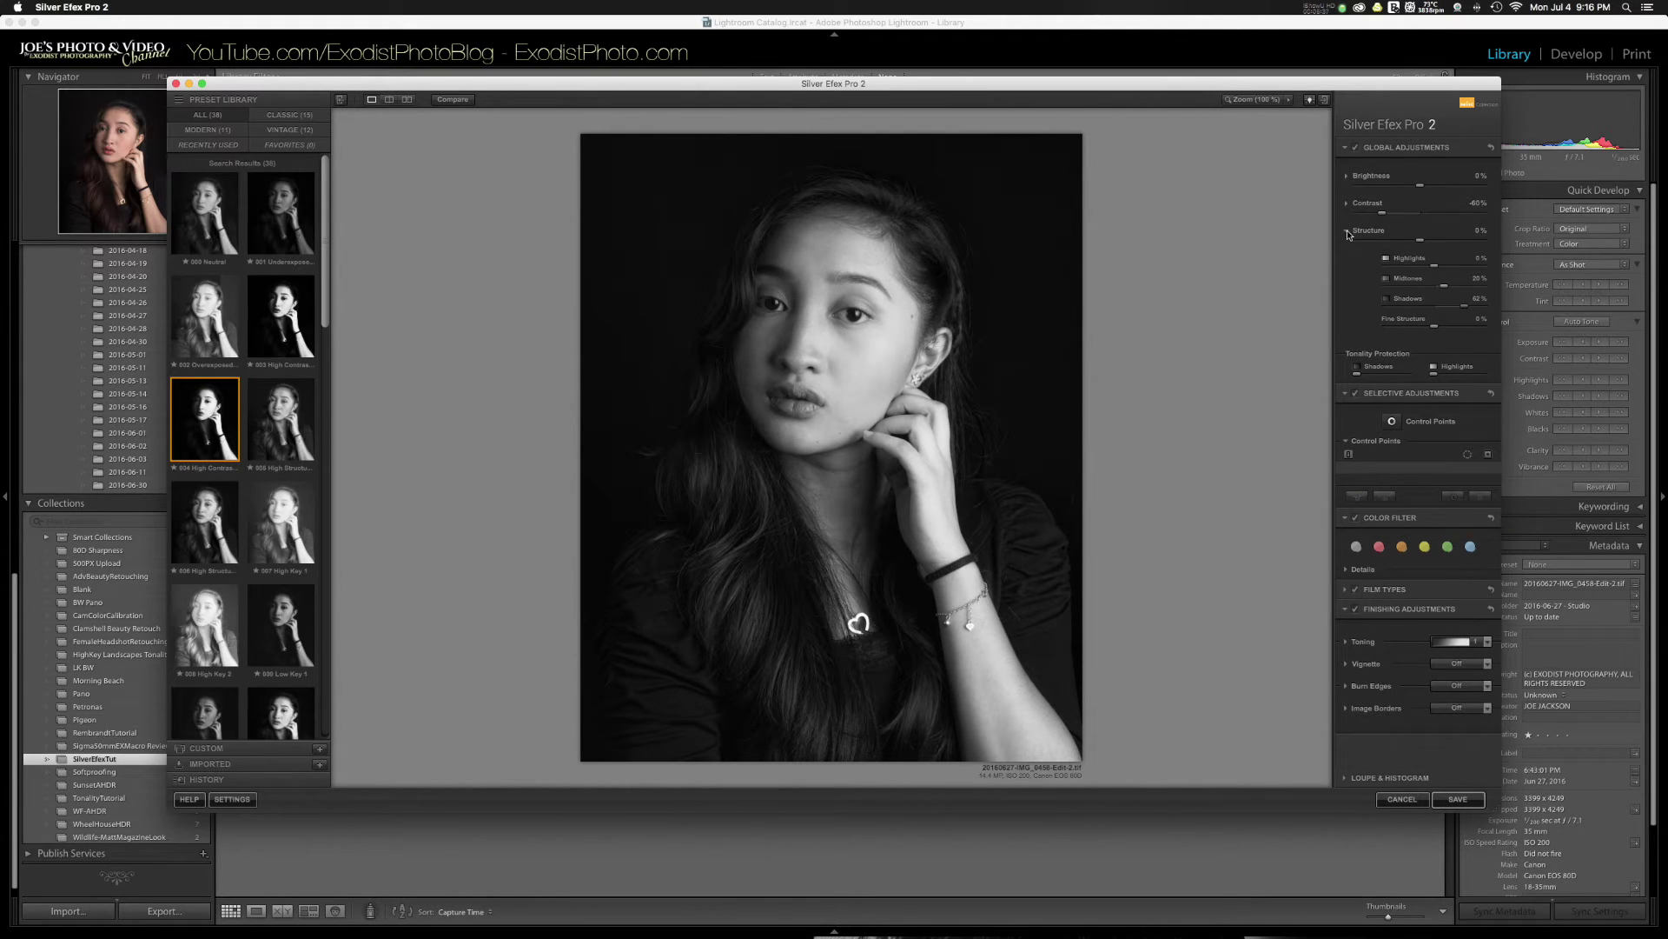
# Step: Expand the Brightness and Contrast details again and save the black-and-white portrait back to Lightroom
pyautogui.click(1347, 176)
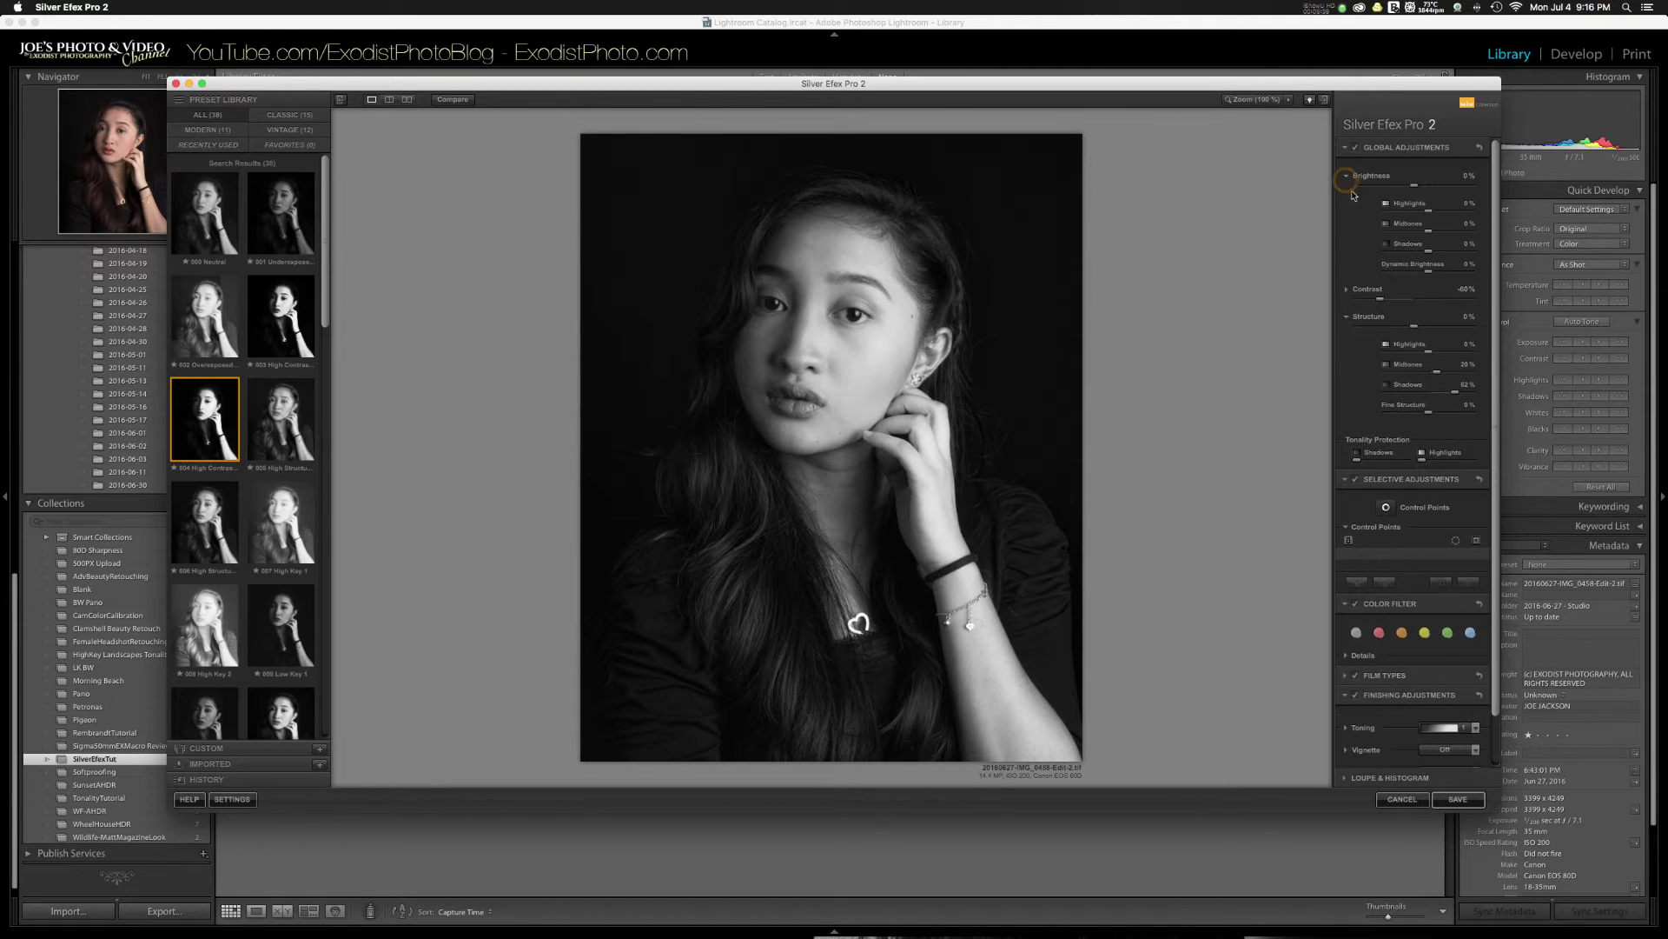
pyautogui.click(1347, 291)
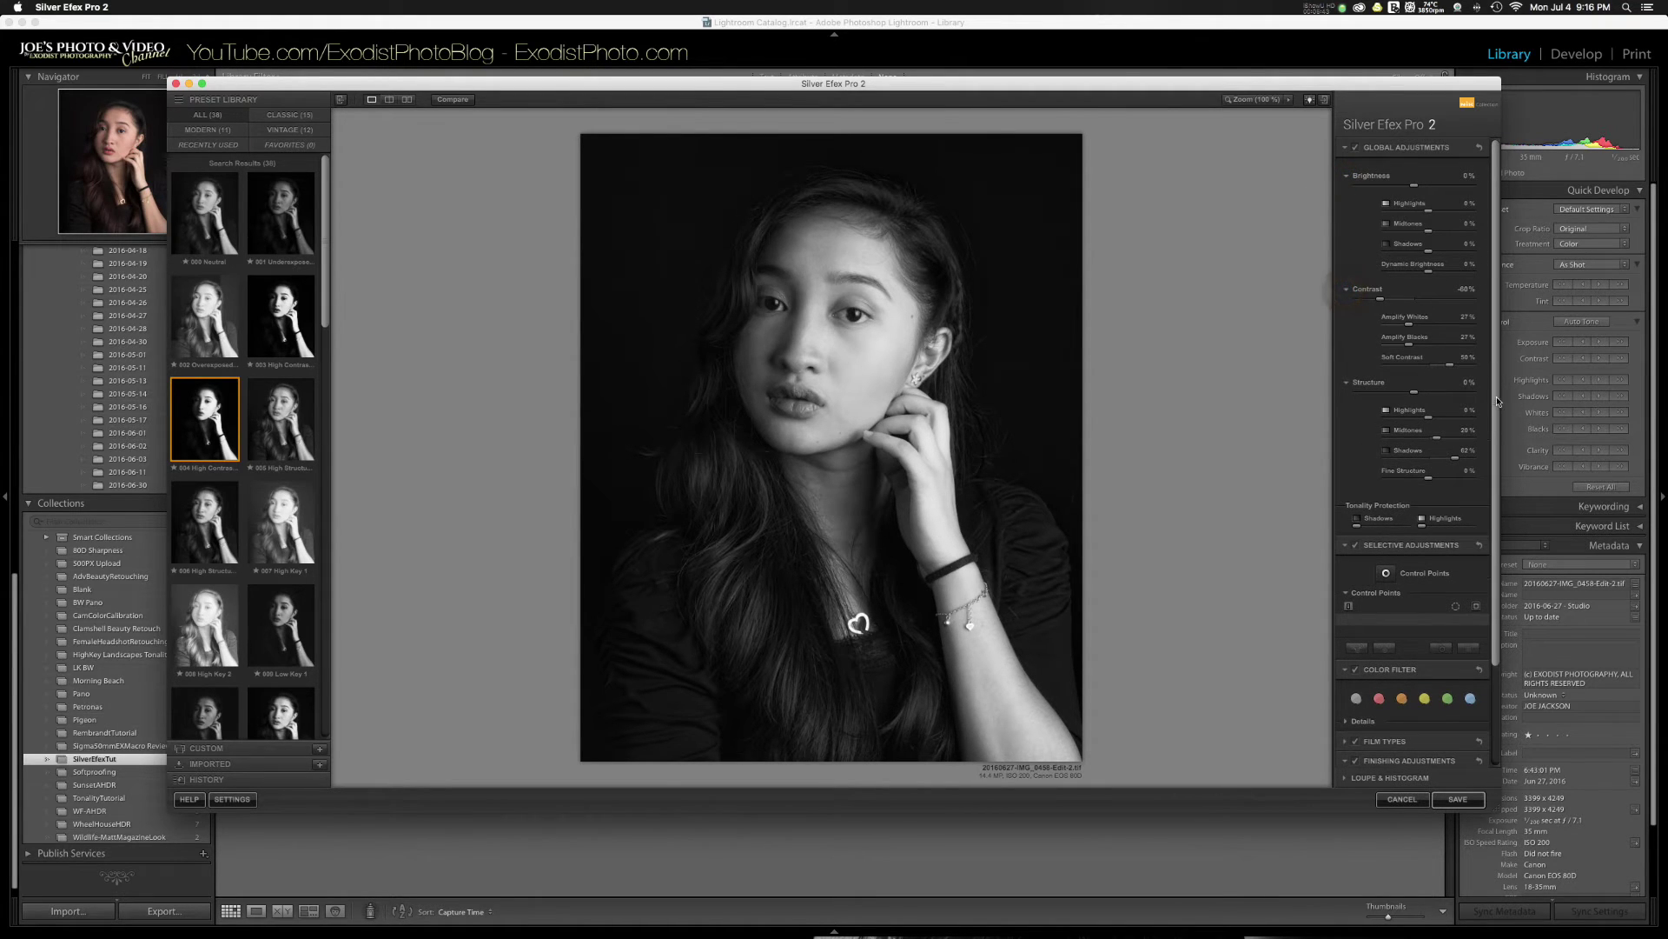
pyautogui.scroll(-2, 1497, 401)
pyautogui.scroll(2, 1497, 400)
pyautogui.click(1462, 800)
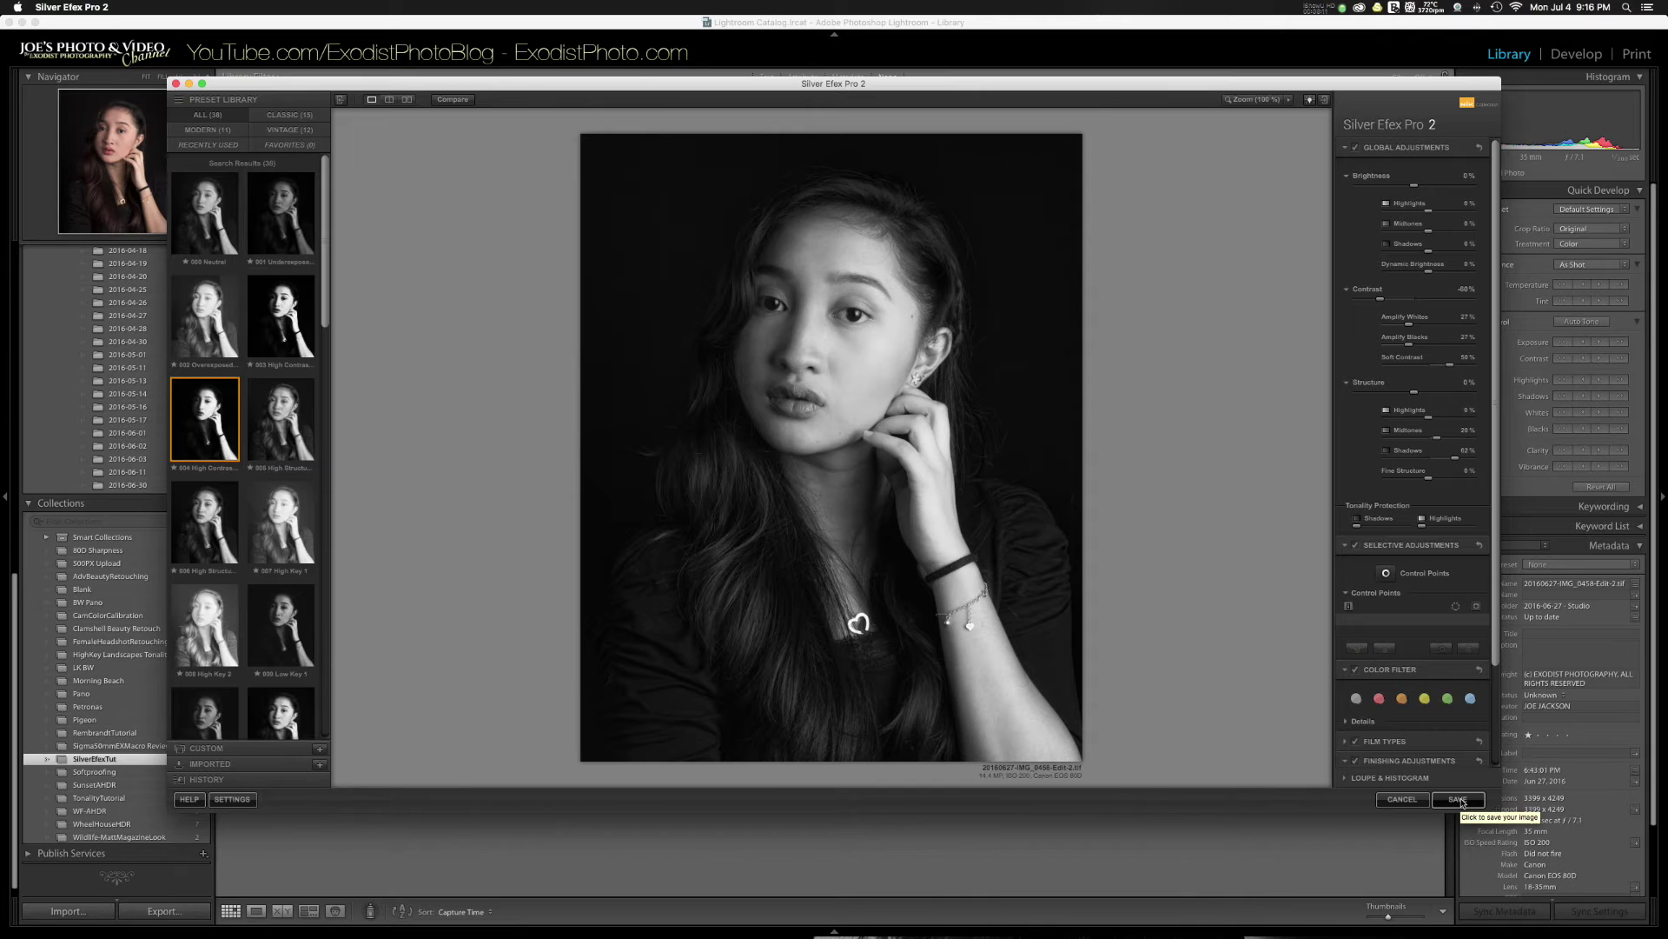
pyautogui.click(1461, 799)
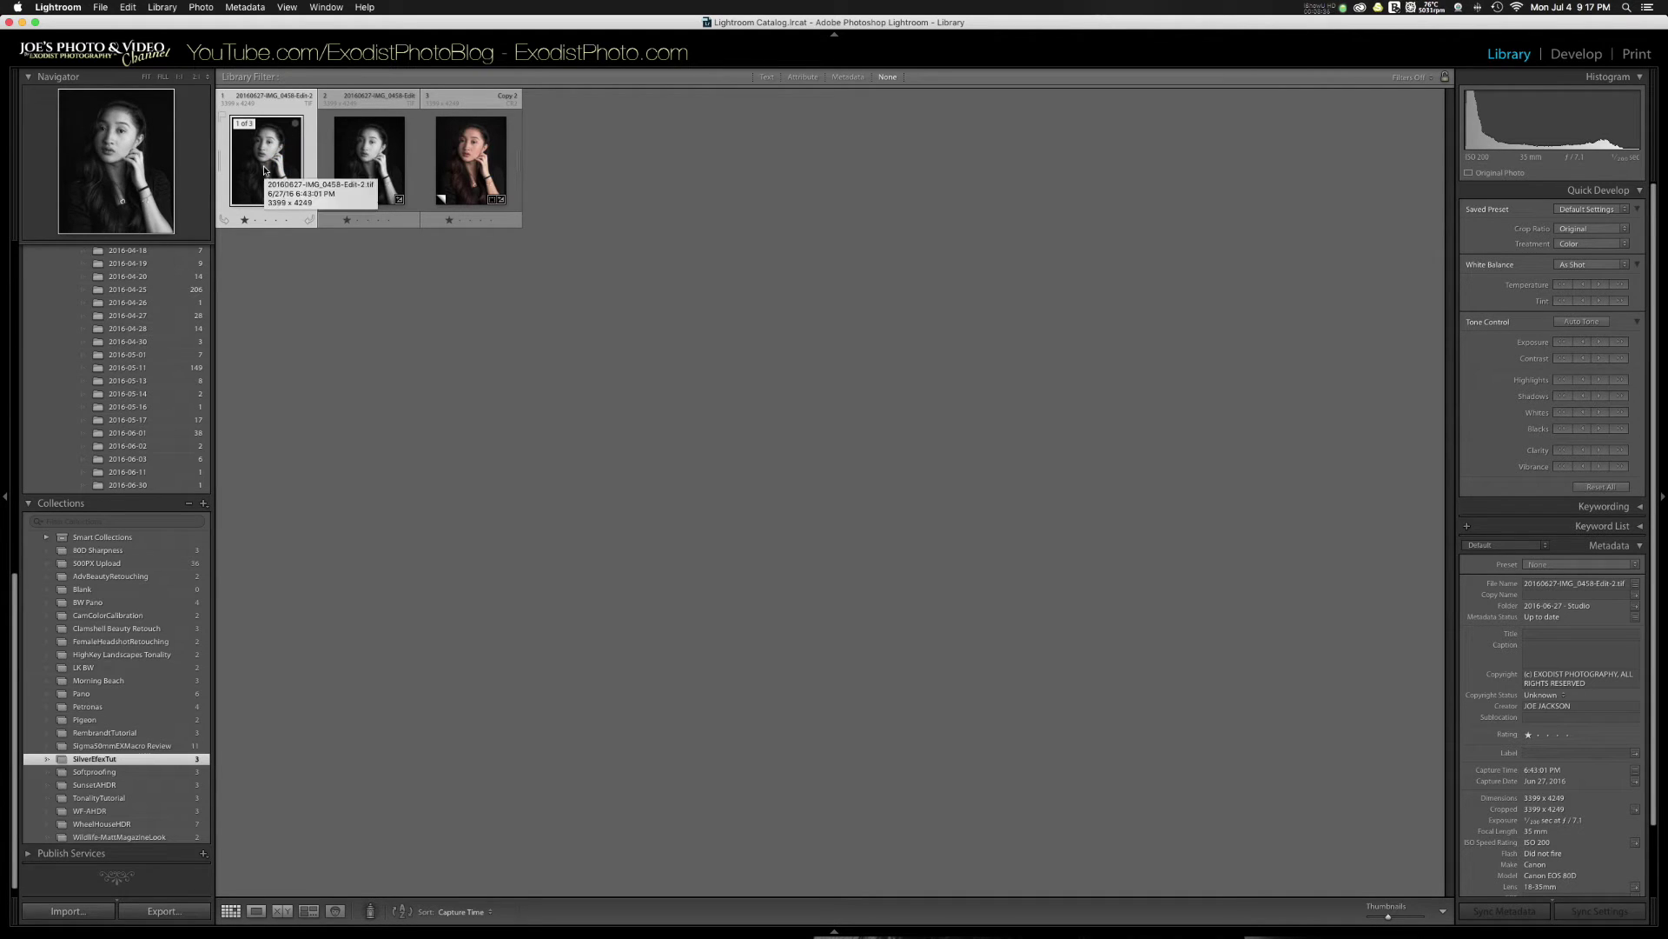
# Step: Open the saved black-and-white portrait in the Develop module and raise its Highlights slightly to +3
pyautogui.click(1565, 54)
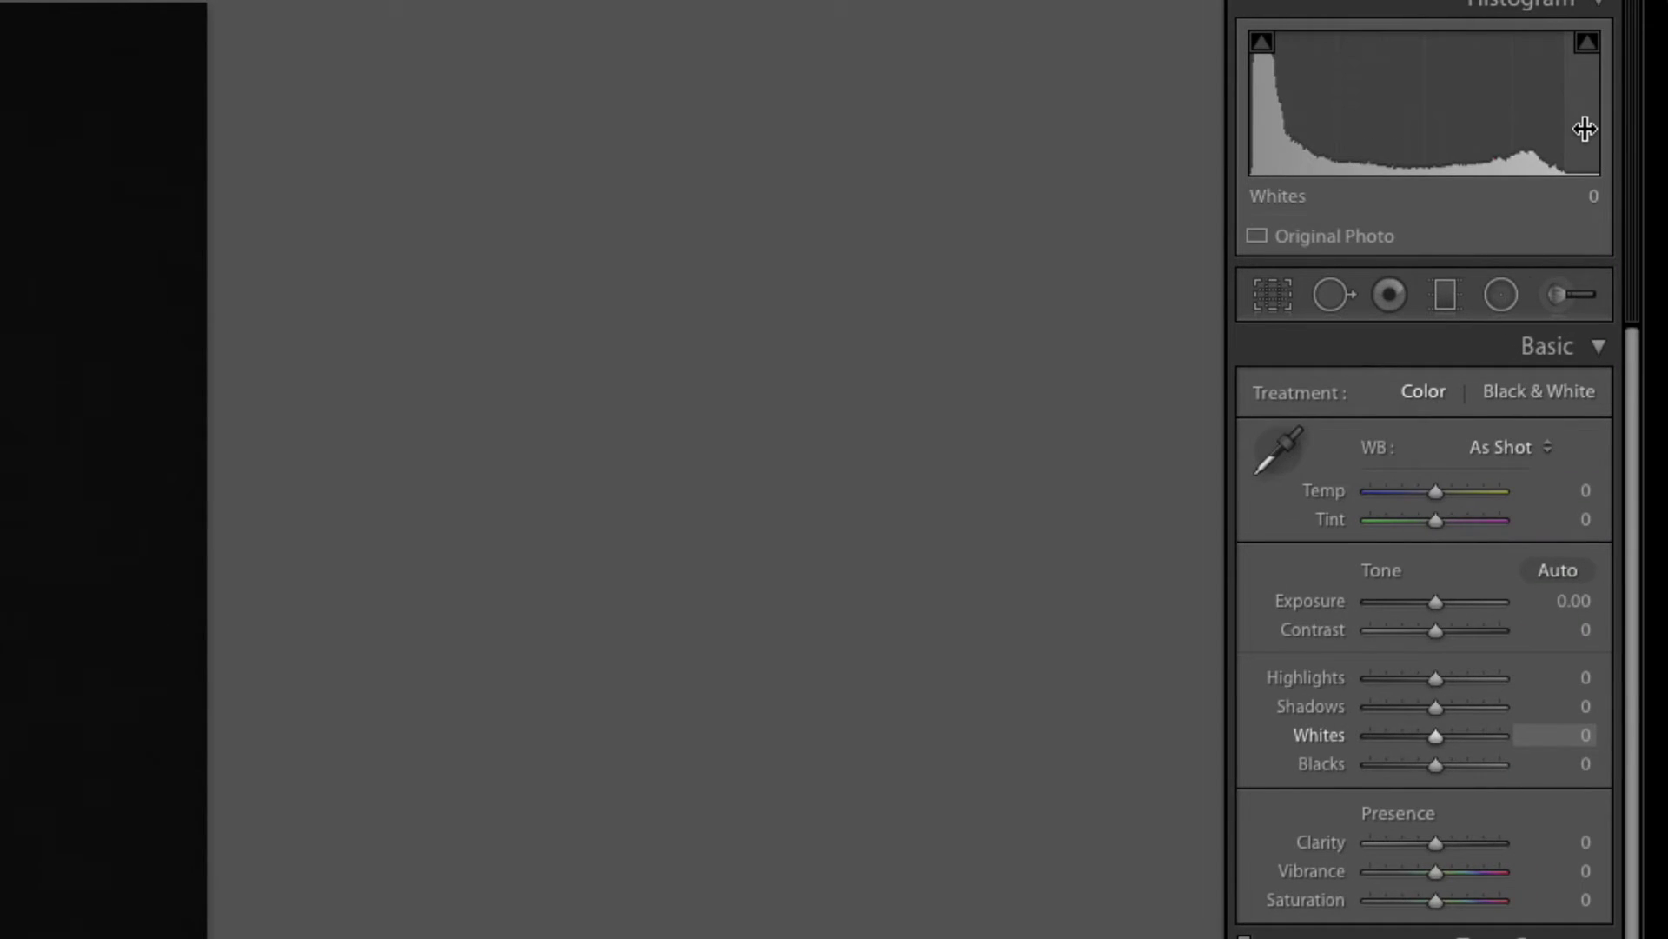
pyautogui.scroll(-3, 1538, 504)
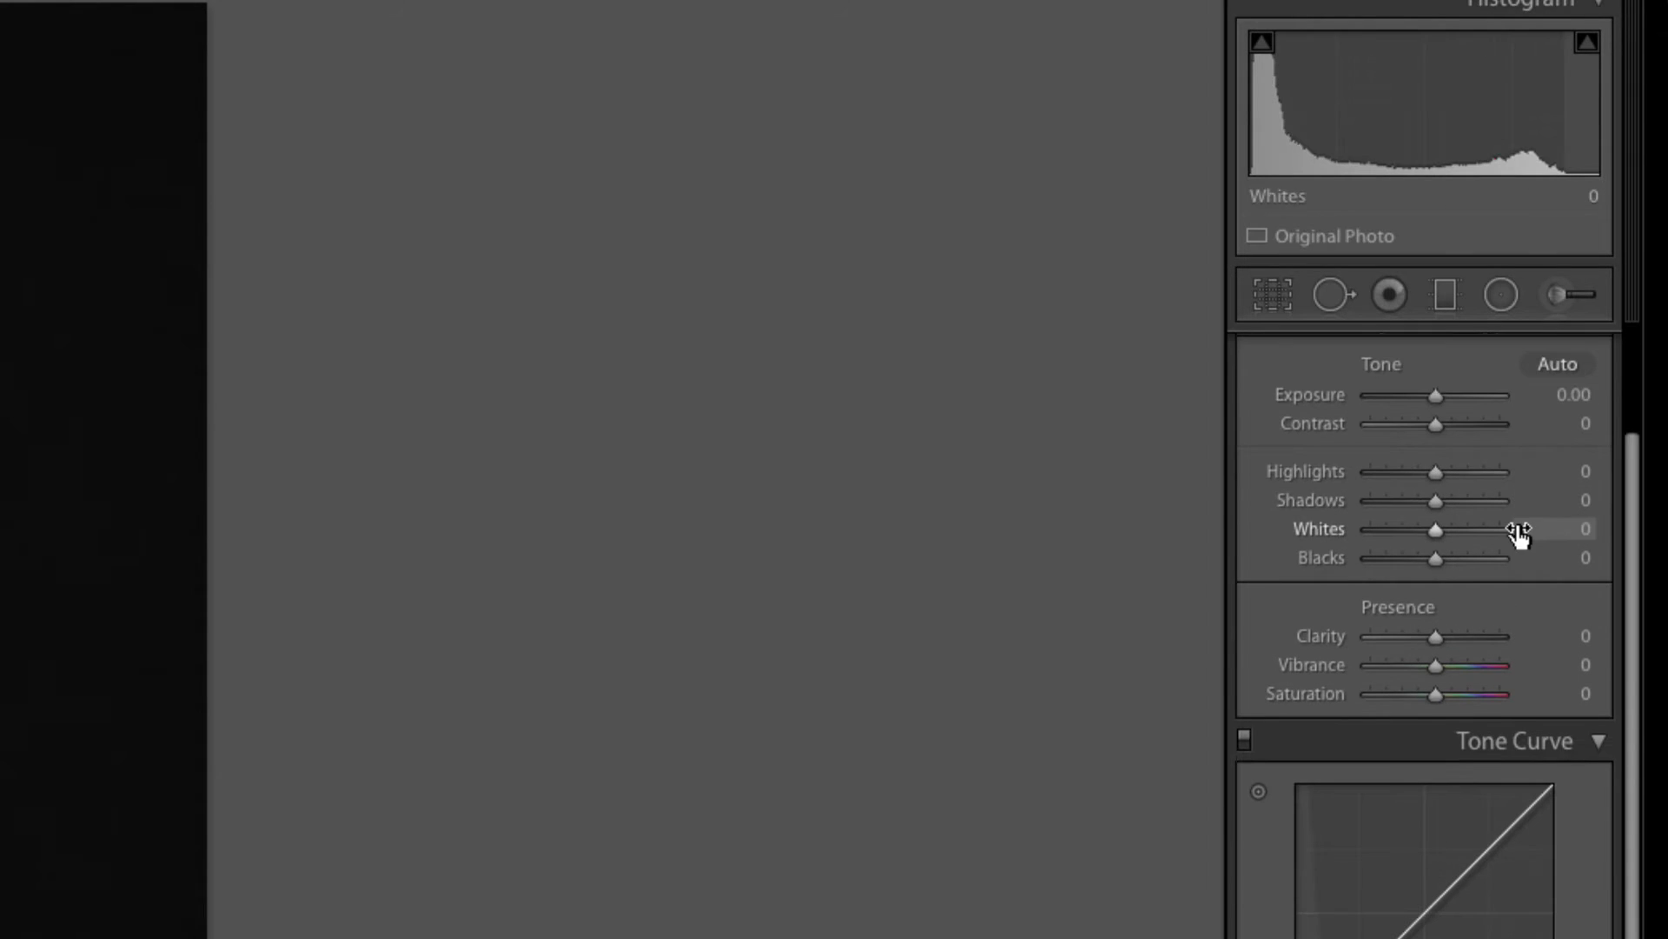
pyautogui.moveTo(1440, 471); pyautogui.dragTo(1443, 469)
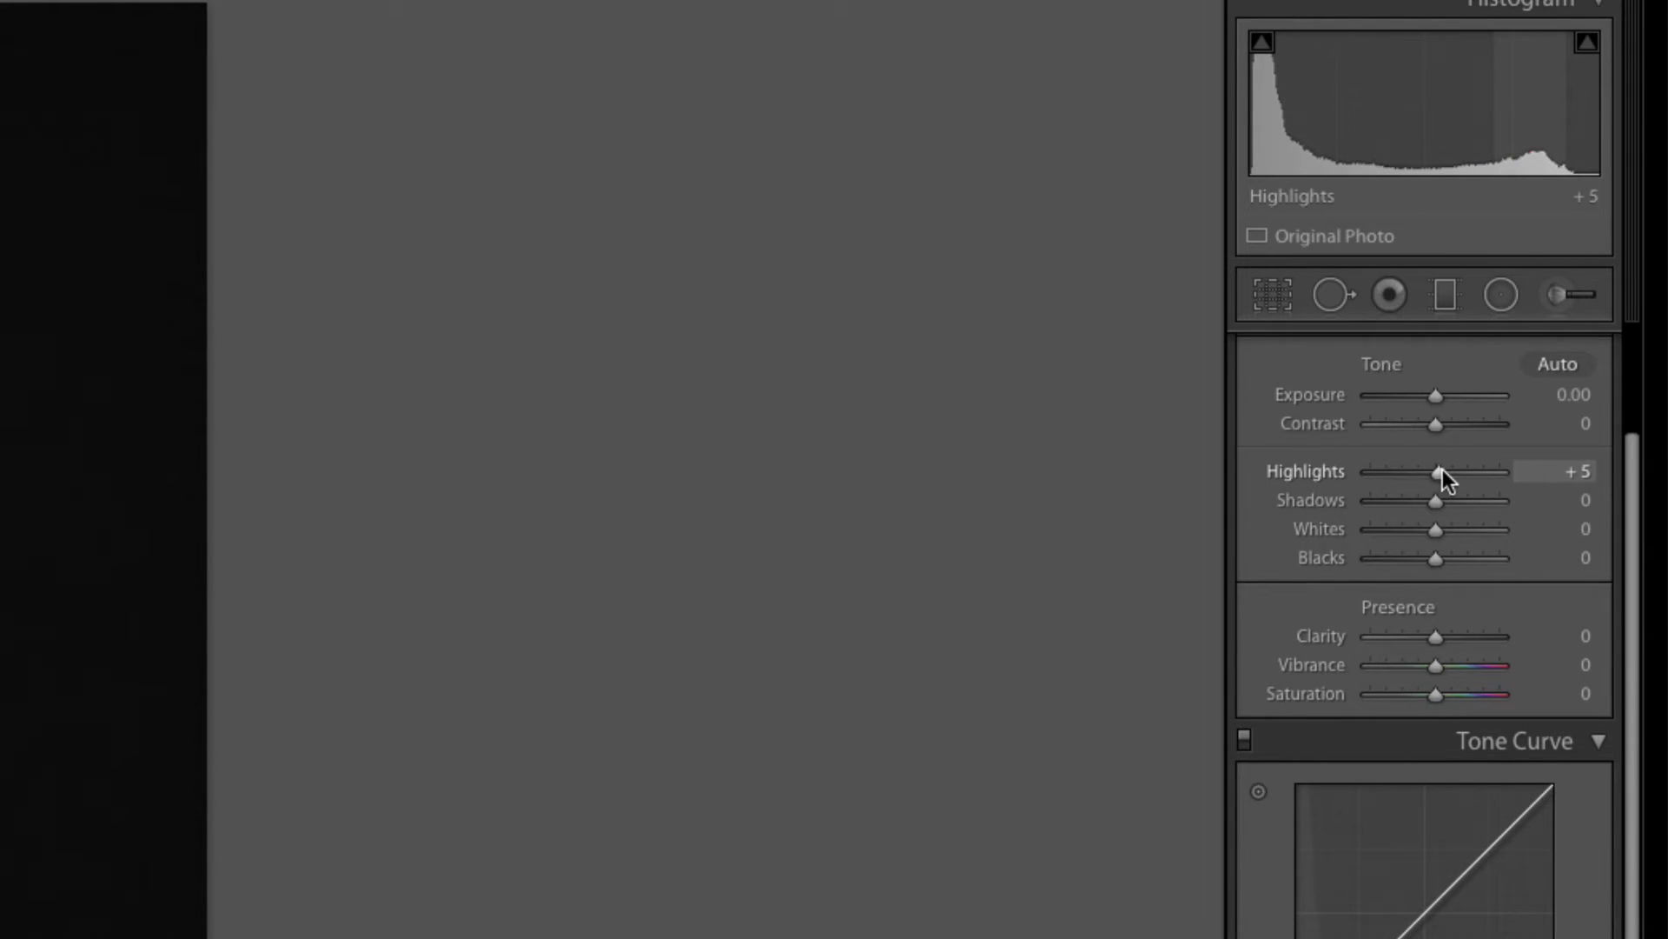
pyautogui.moveTo(1442, 469); pyautogui.dragTo(1439, 470)
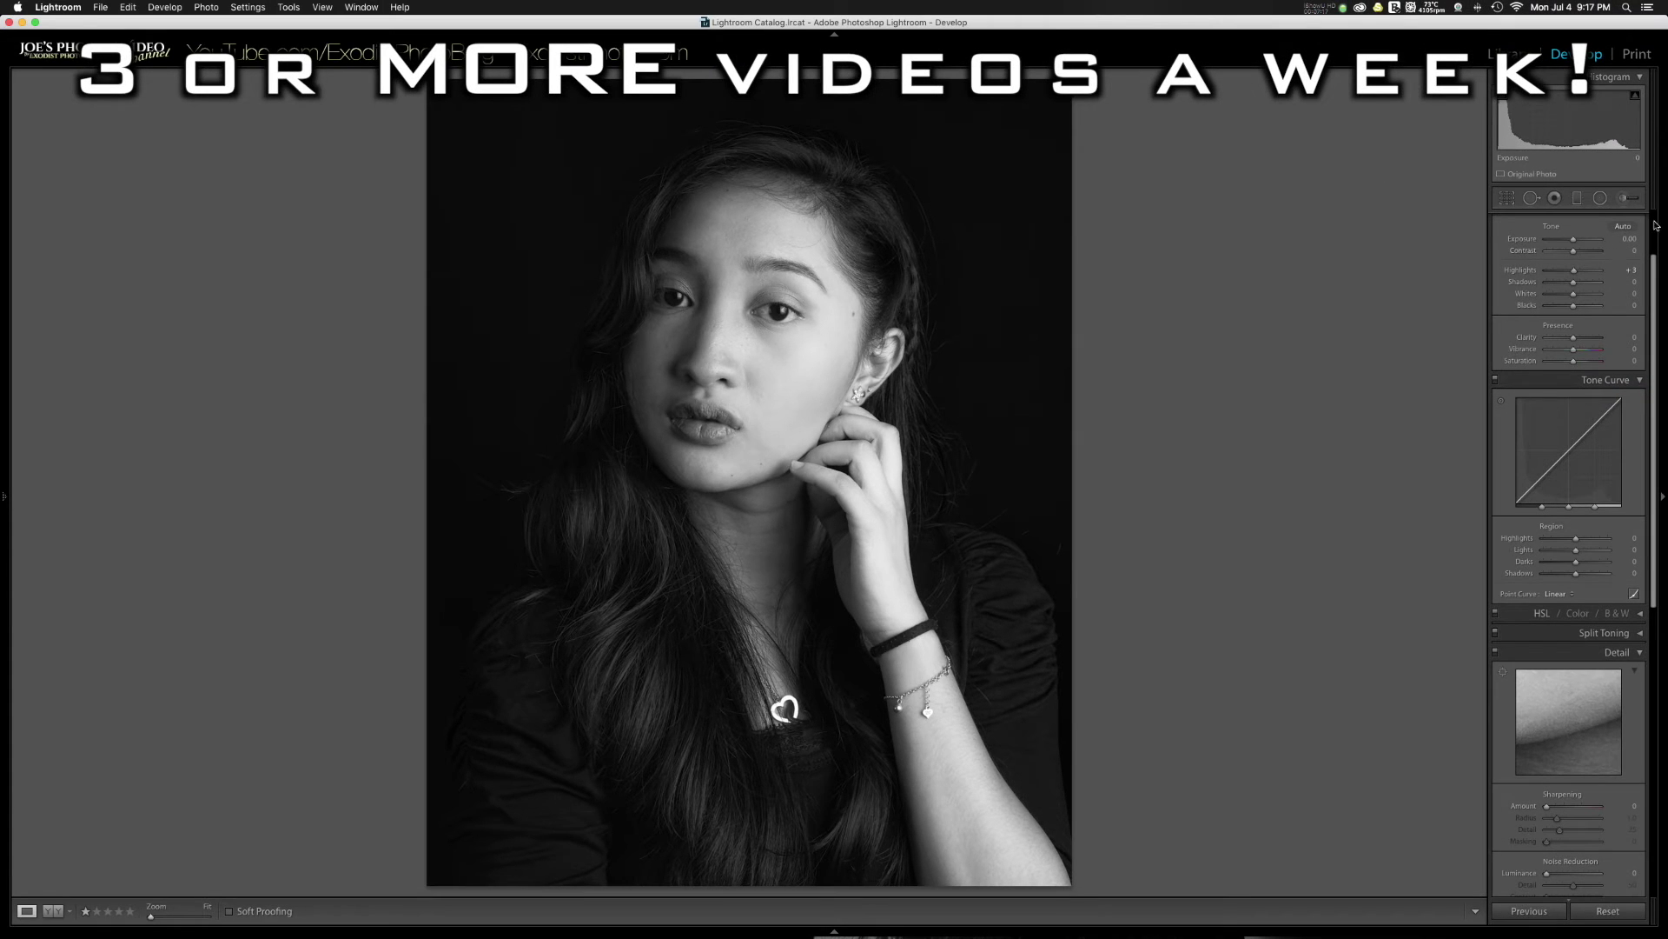
# Step: Reset the portrait's Highlights adjustment to 0 and set it again to +3
pyautogui.scroll(3, 1575, 300)
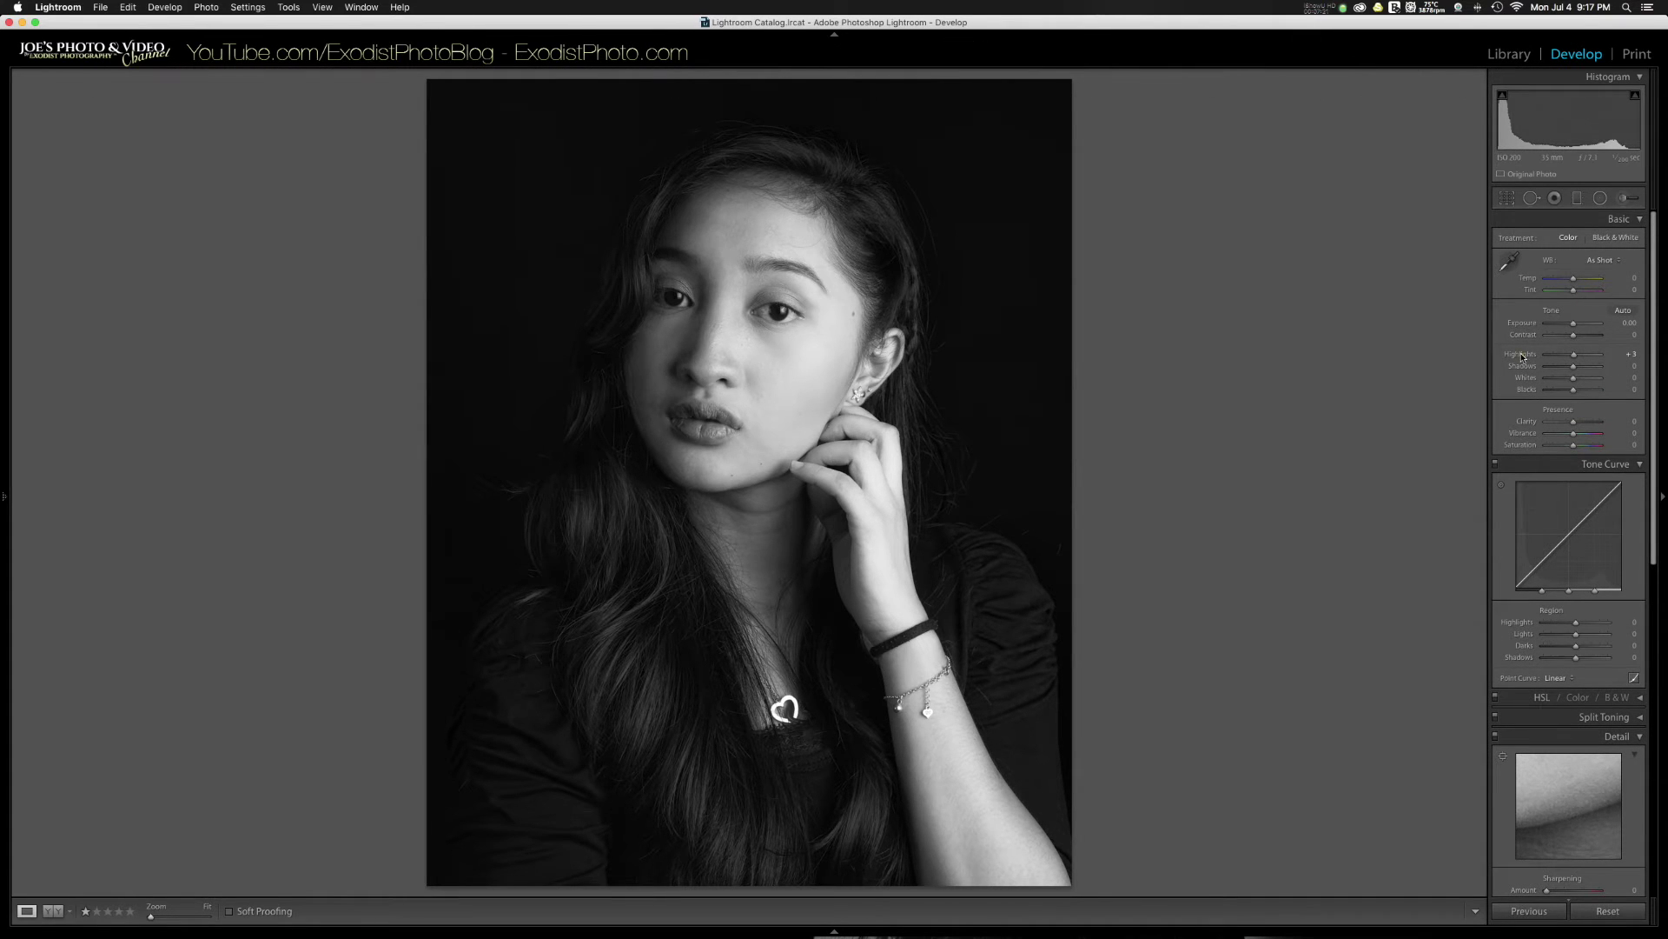
pyautogui.moveTo(1521, 354); pyautogui.dragTo(1528, 354)
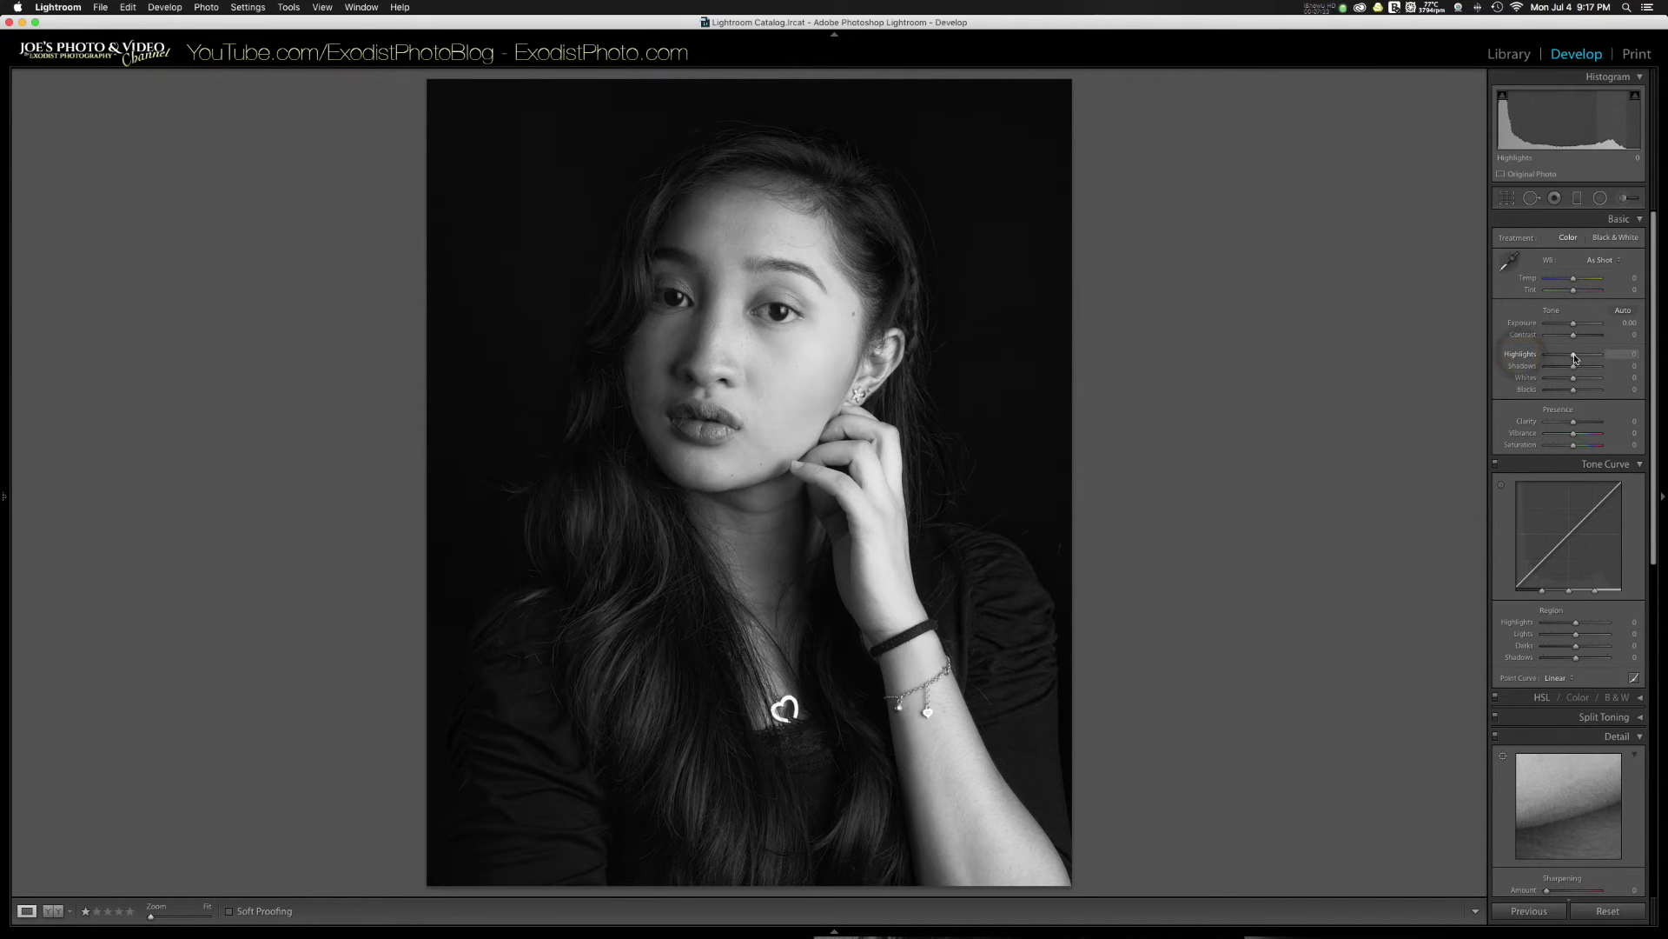
pyautogui.doubleClick(1576, 356)
pyautogui.click(1621, 355)
pyautogui.write('+3')
pyautogui.press('Return')
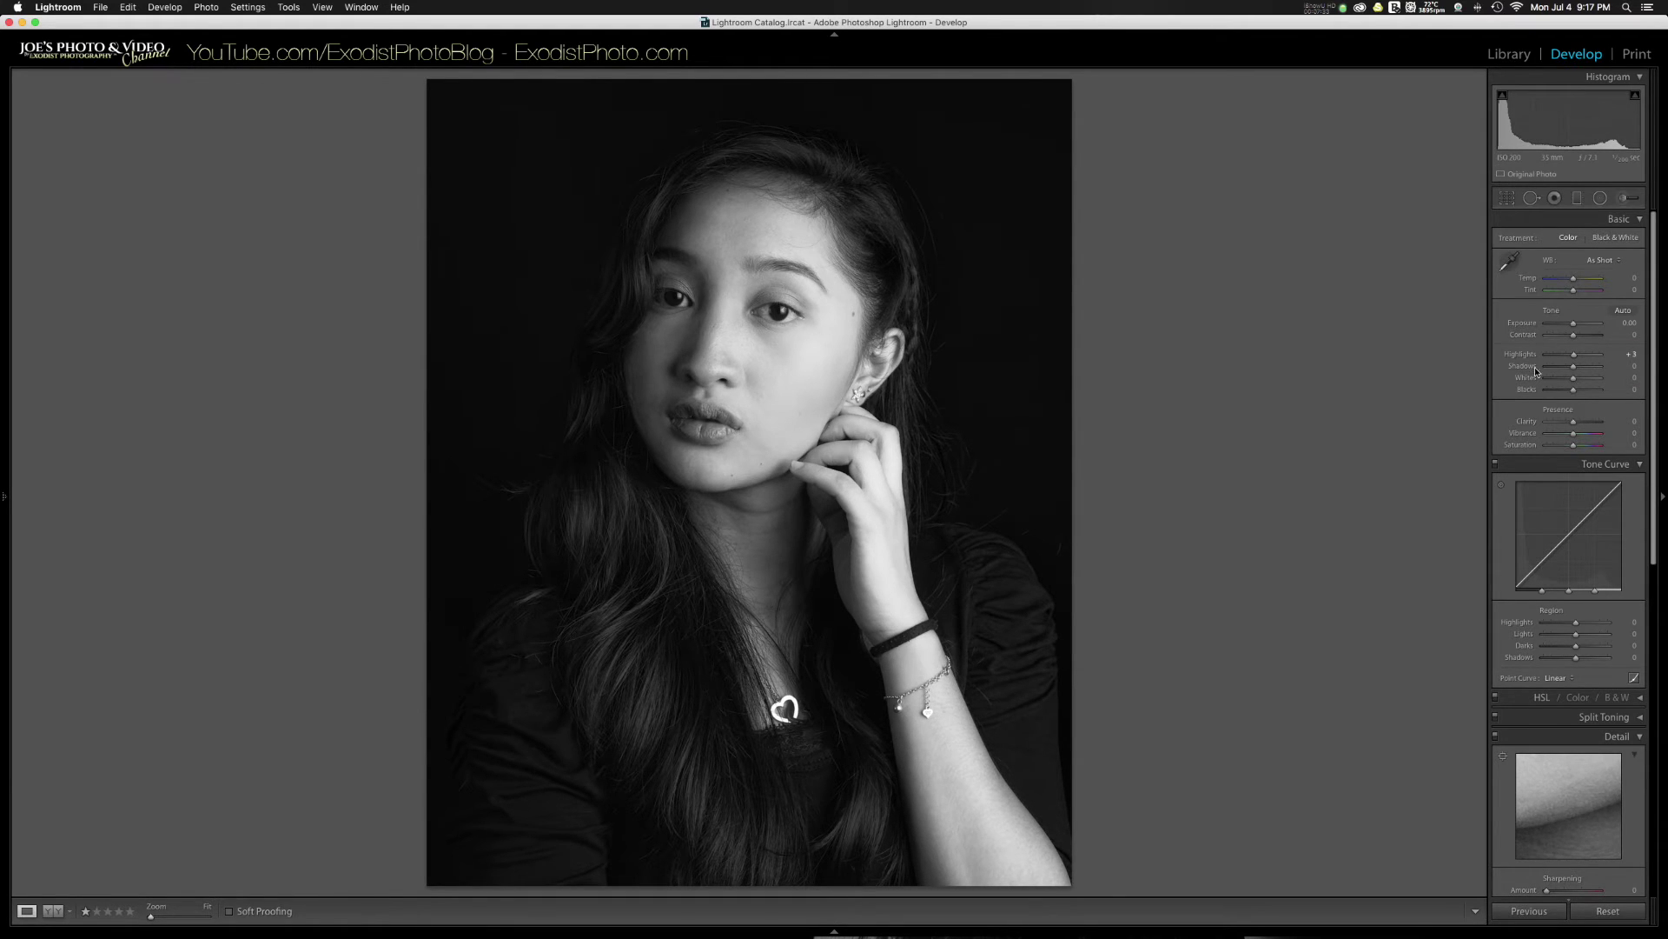
# Step: Check the face up close and lower the portrait's Clarity slightly below zero for a gentle softening
pyautogui.click(779, 332)
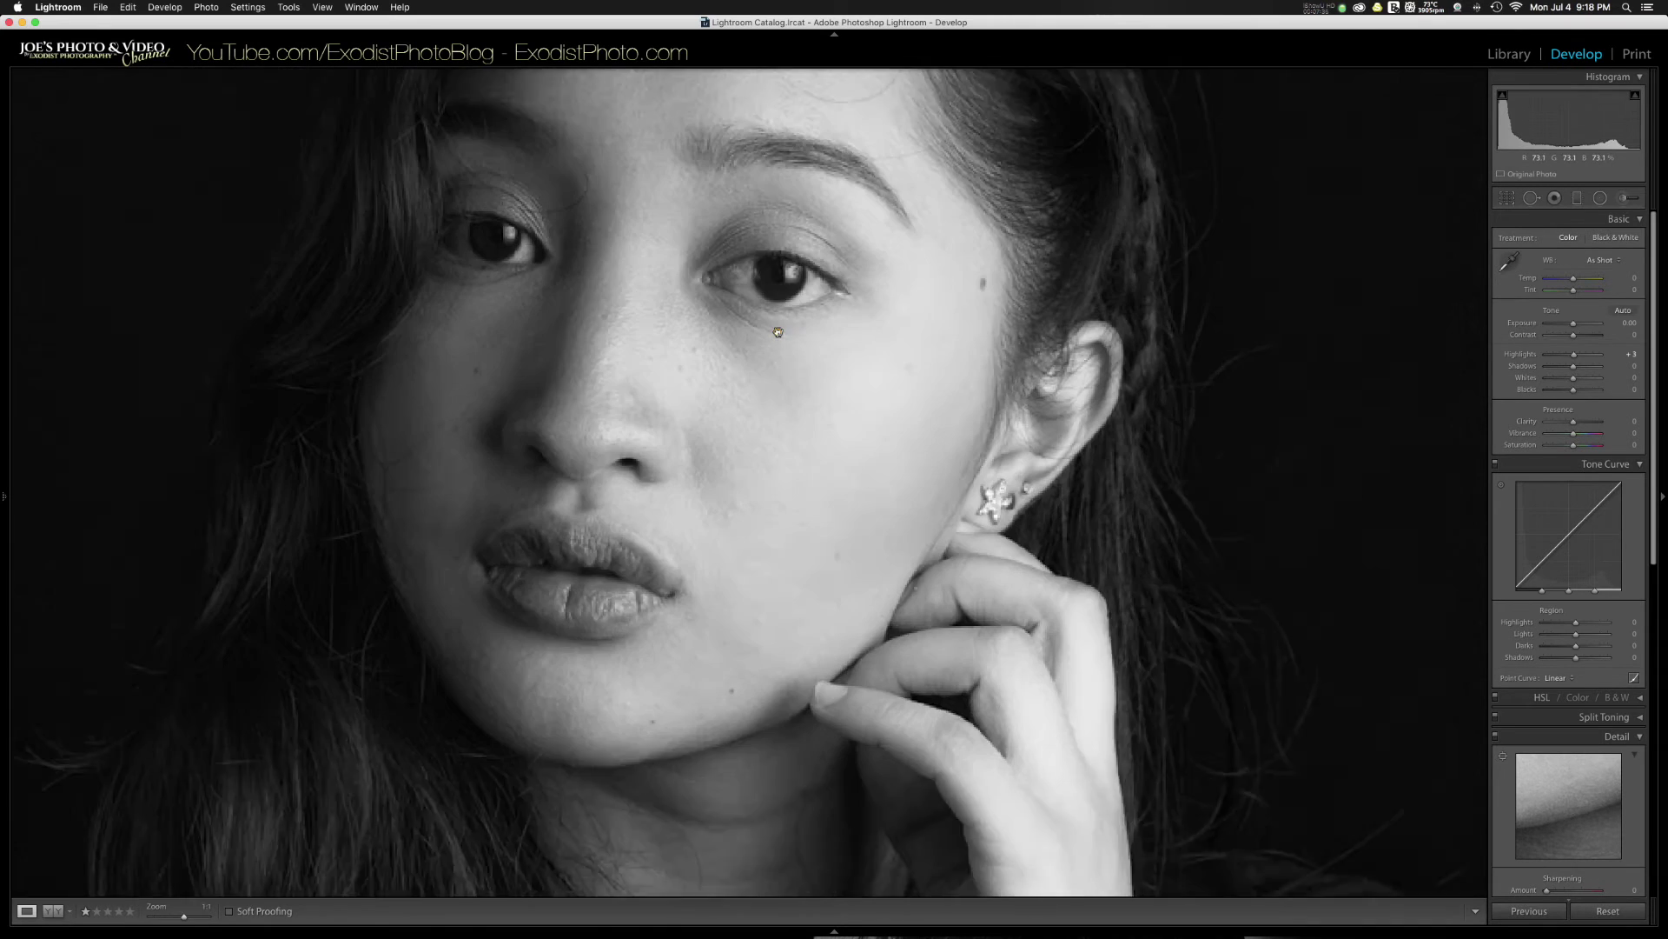
pyautogui.click(687, 373)
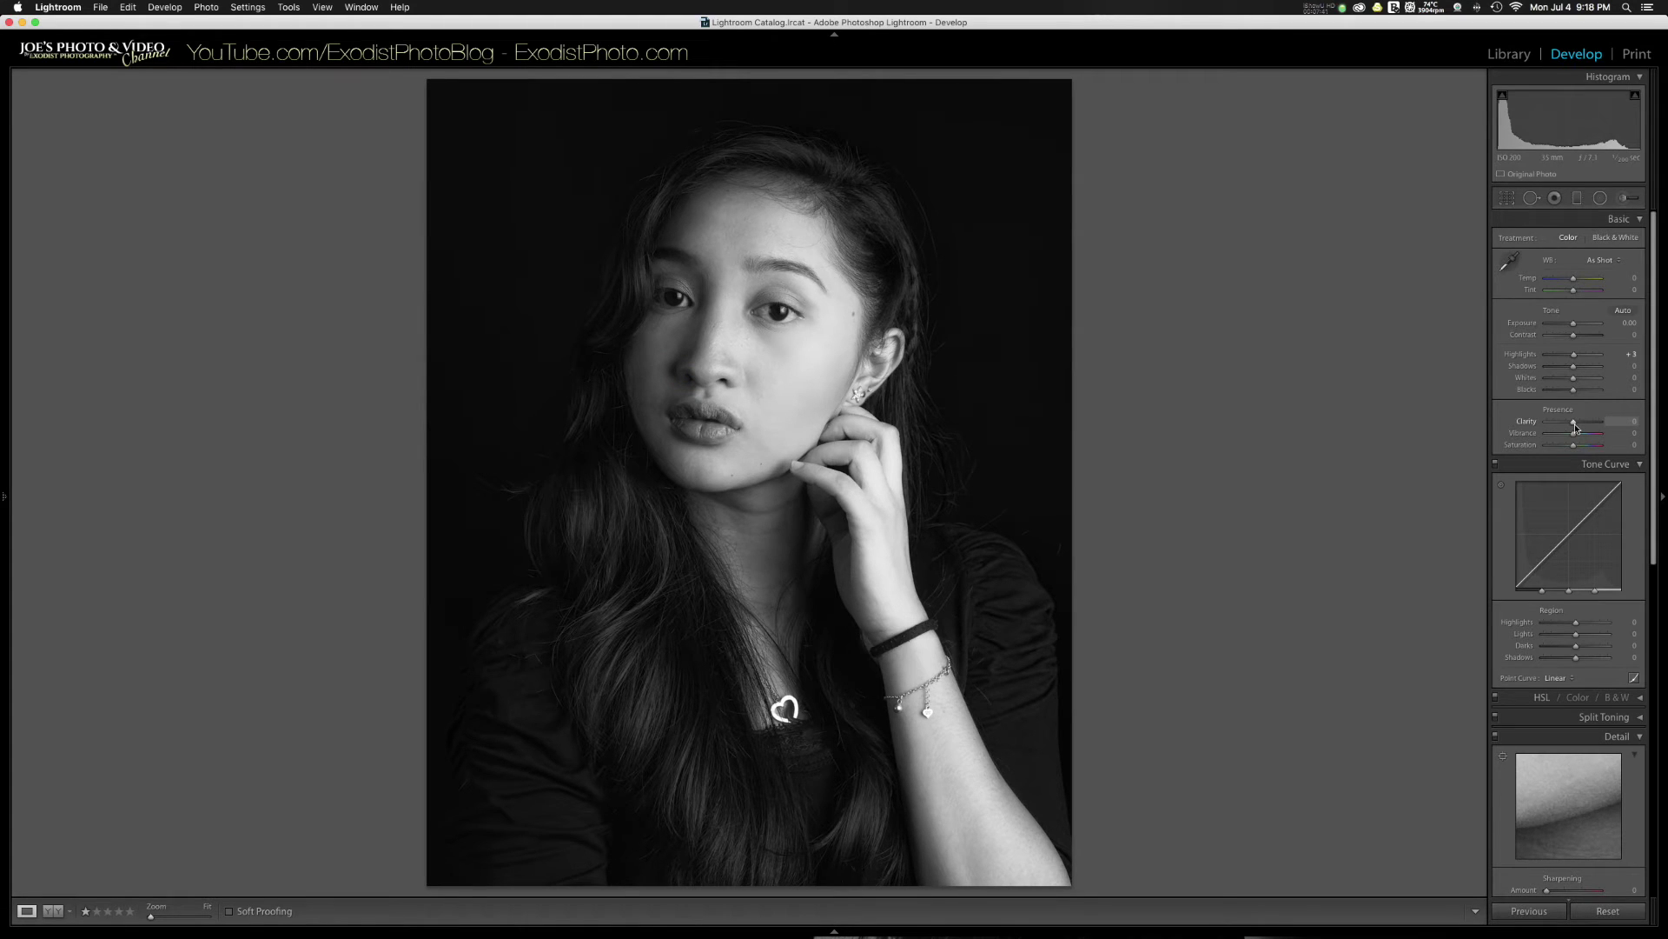
pyautogui.moveTo(1576, 427); pyautogui.dragTo(1567, 427)
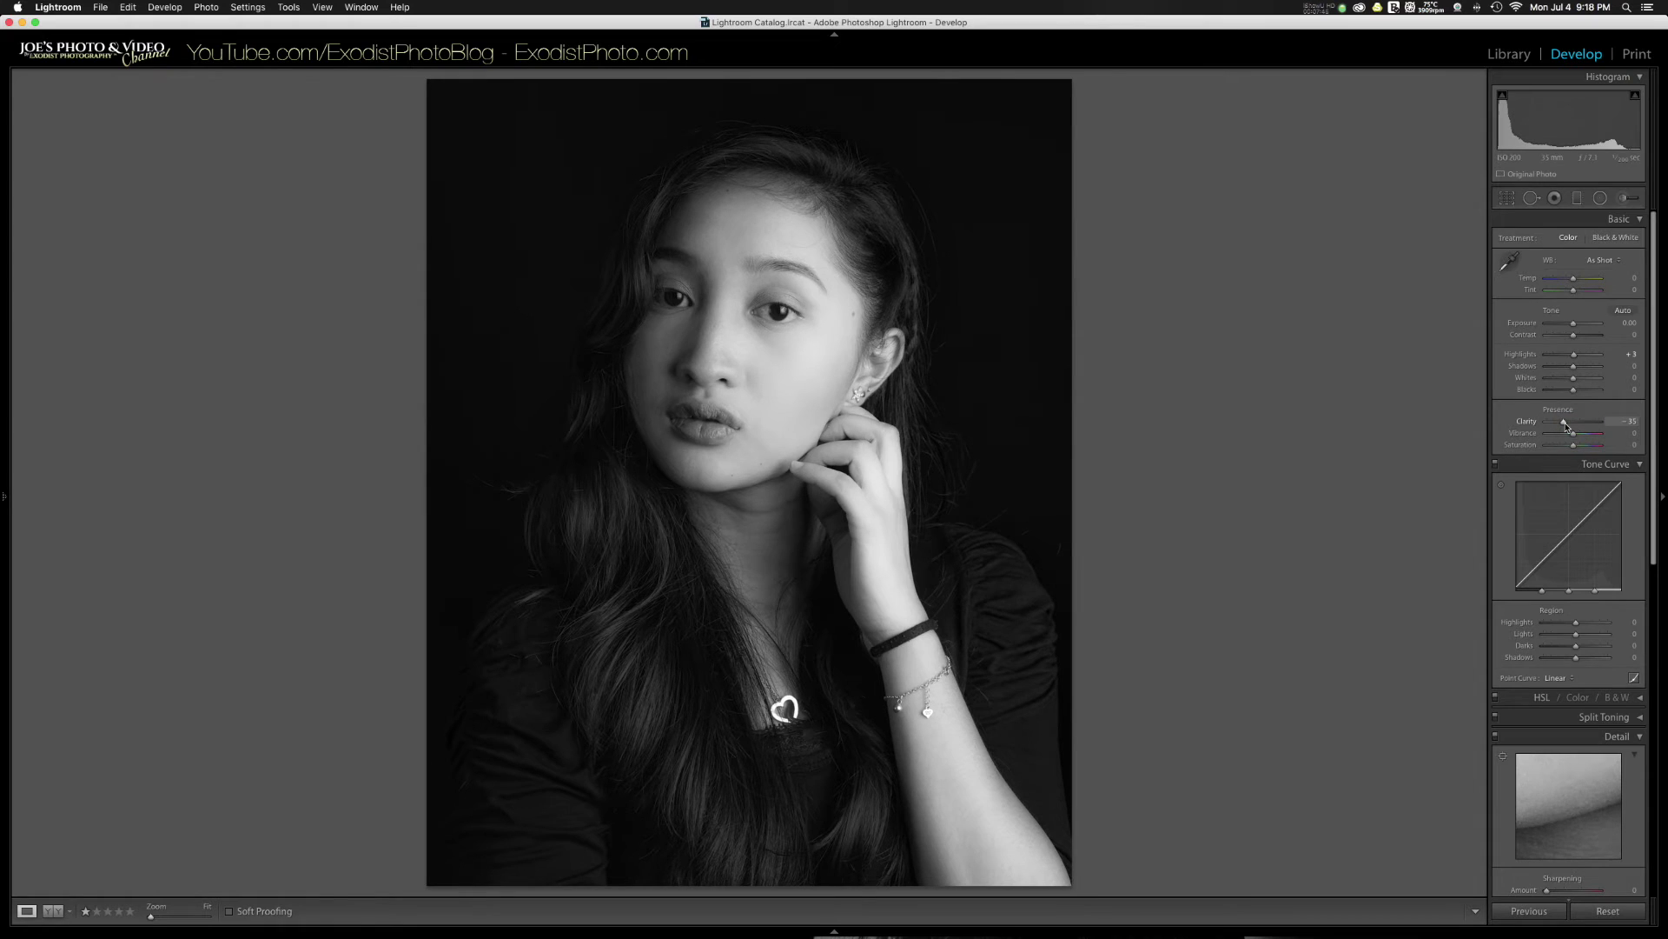
pyautogui.moveTo(1567, 426); pyautogui.dragTo(1571, 427)
# Step: Darken the edges with a Highlight Priority post-crop vignette at an Amount of -31
pyautogui.scroll(-5, 1538, 480)
pyautogui.scroll(-5, 1546, 586)
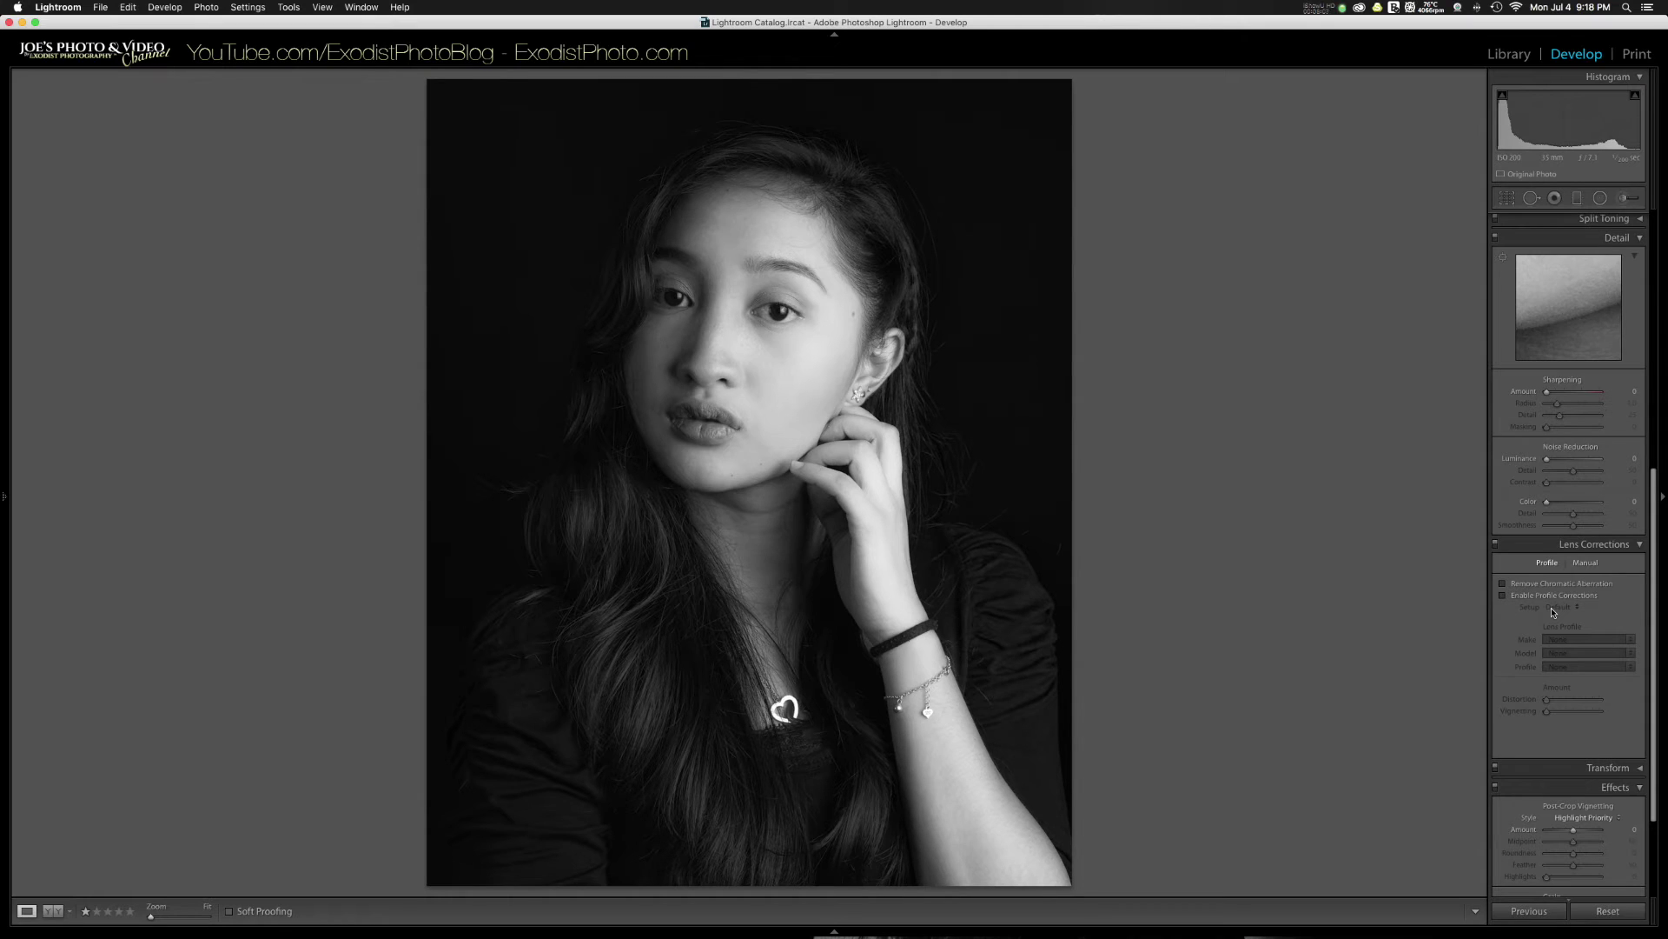
pyautogui.scroll(-5, 1553, 612)
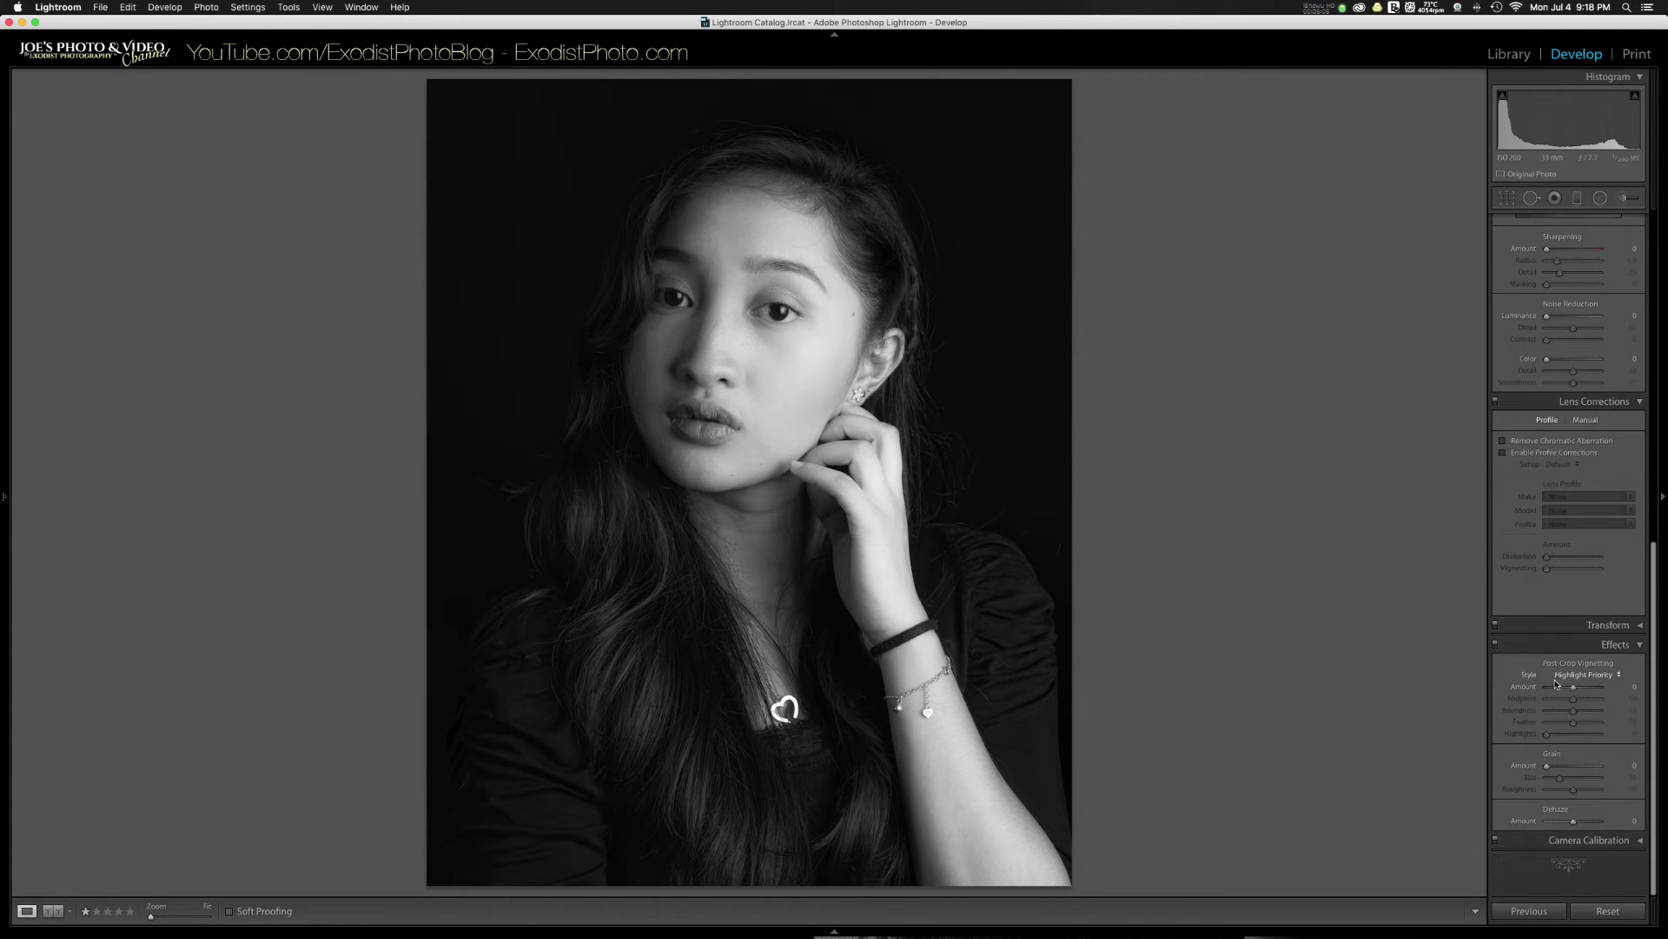
pyautogui.scroll(5, 1565, 434)
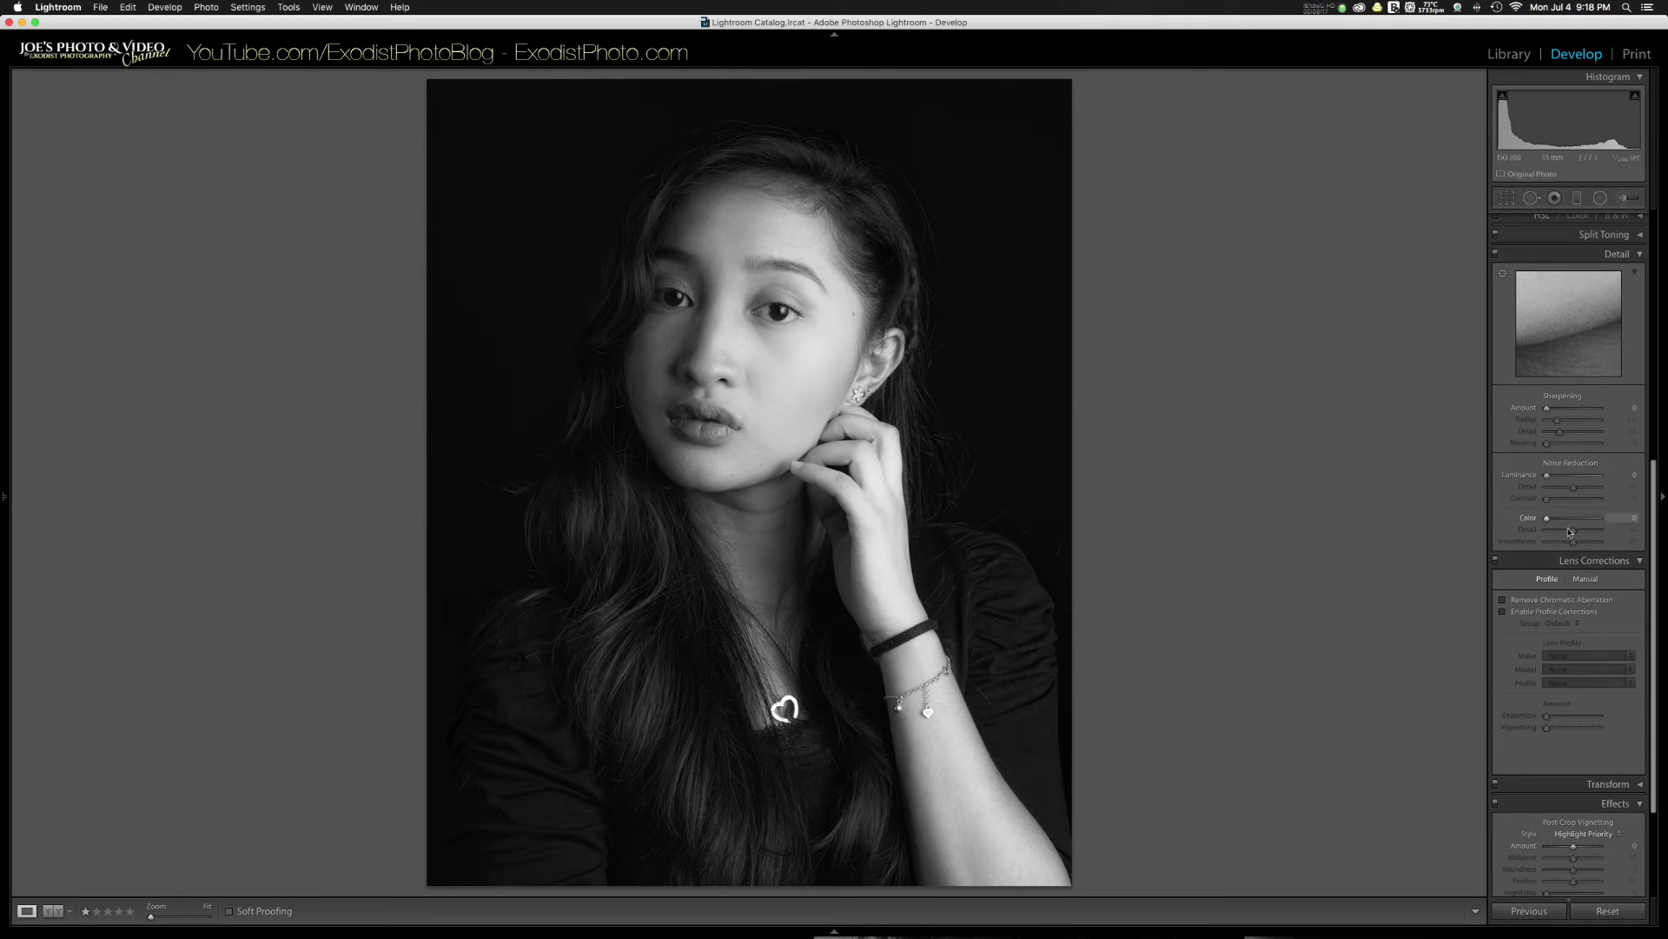
pyautogui.scroll(-5, 1567, 664)
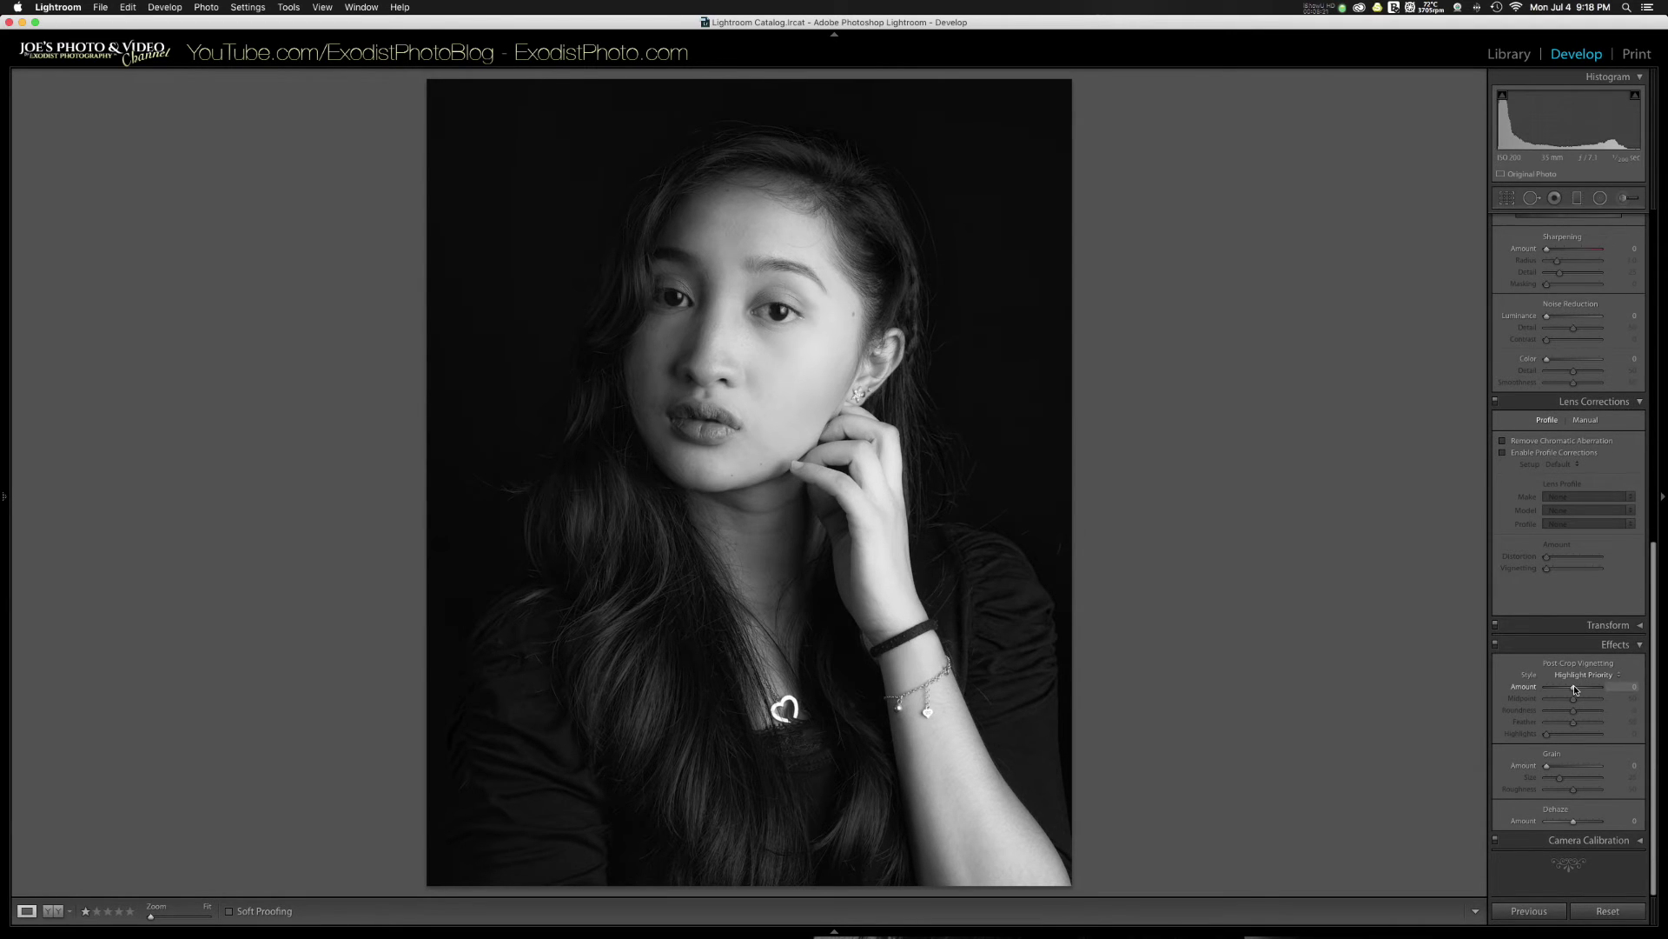
pyautogui.moveTo(1575, 689); pyautogui.dragTo(1569, 690)
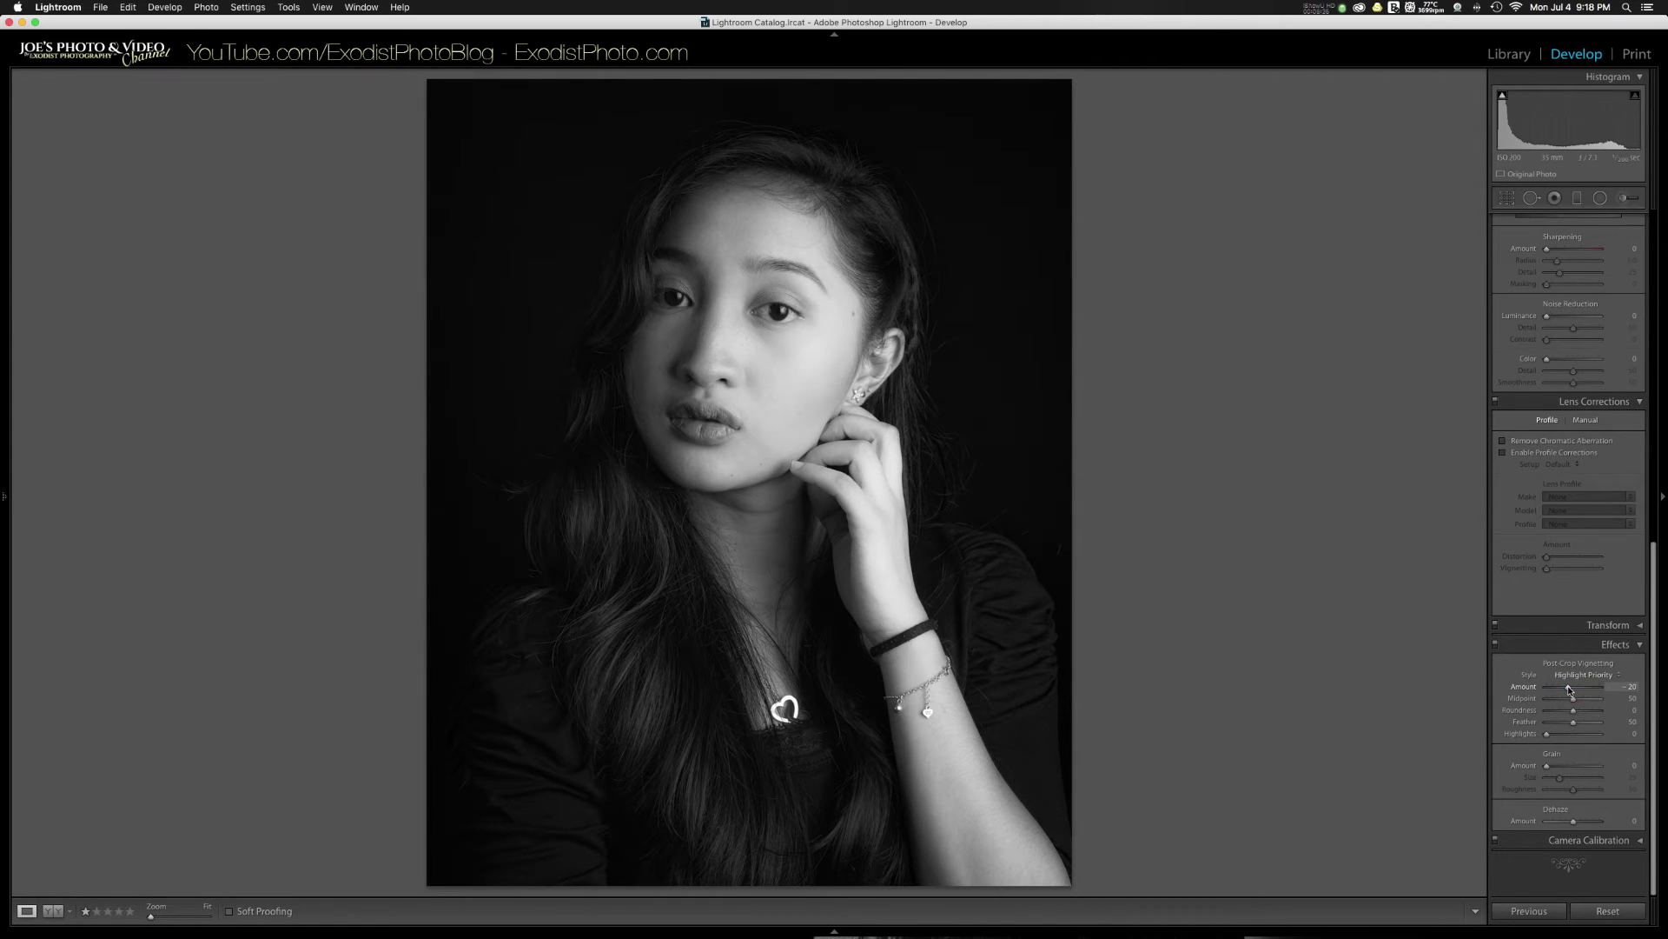
pyautogui.moveTo(1568, 690); pyautogui.dragTo(1568, 690)
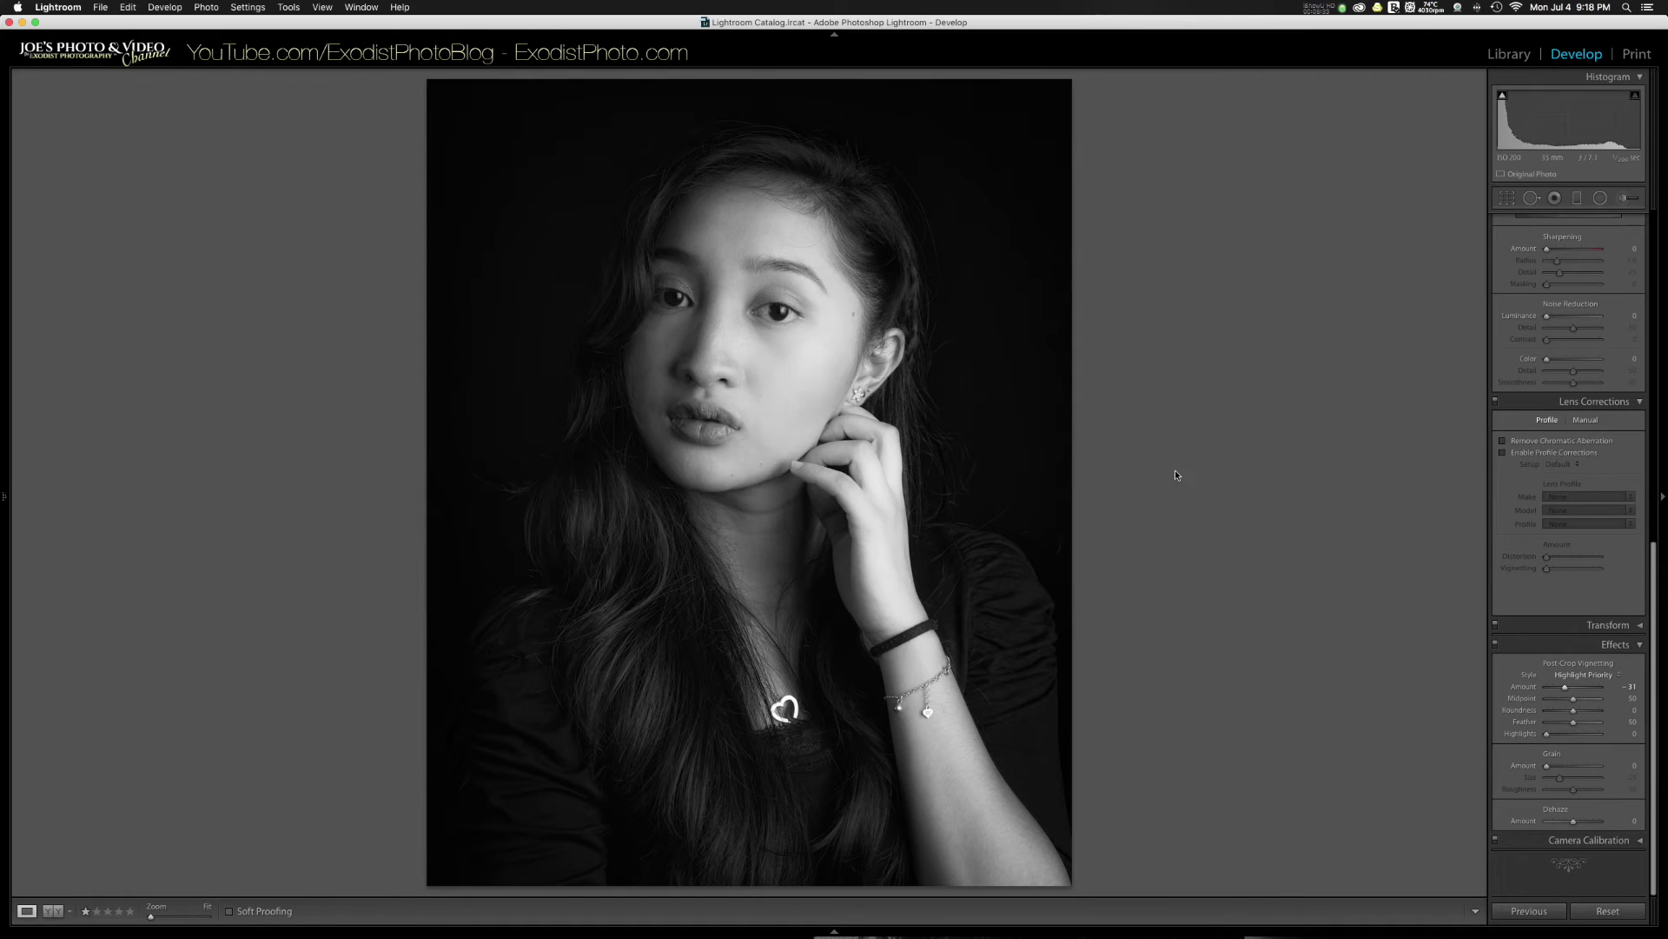
# Step: Start an Adjustment Brush mask with the HairPop (Dodge) effect and paint it over the long hair flowing down beside the face
pyautogui.click(1625, 199)
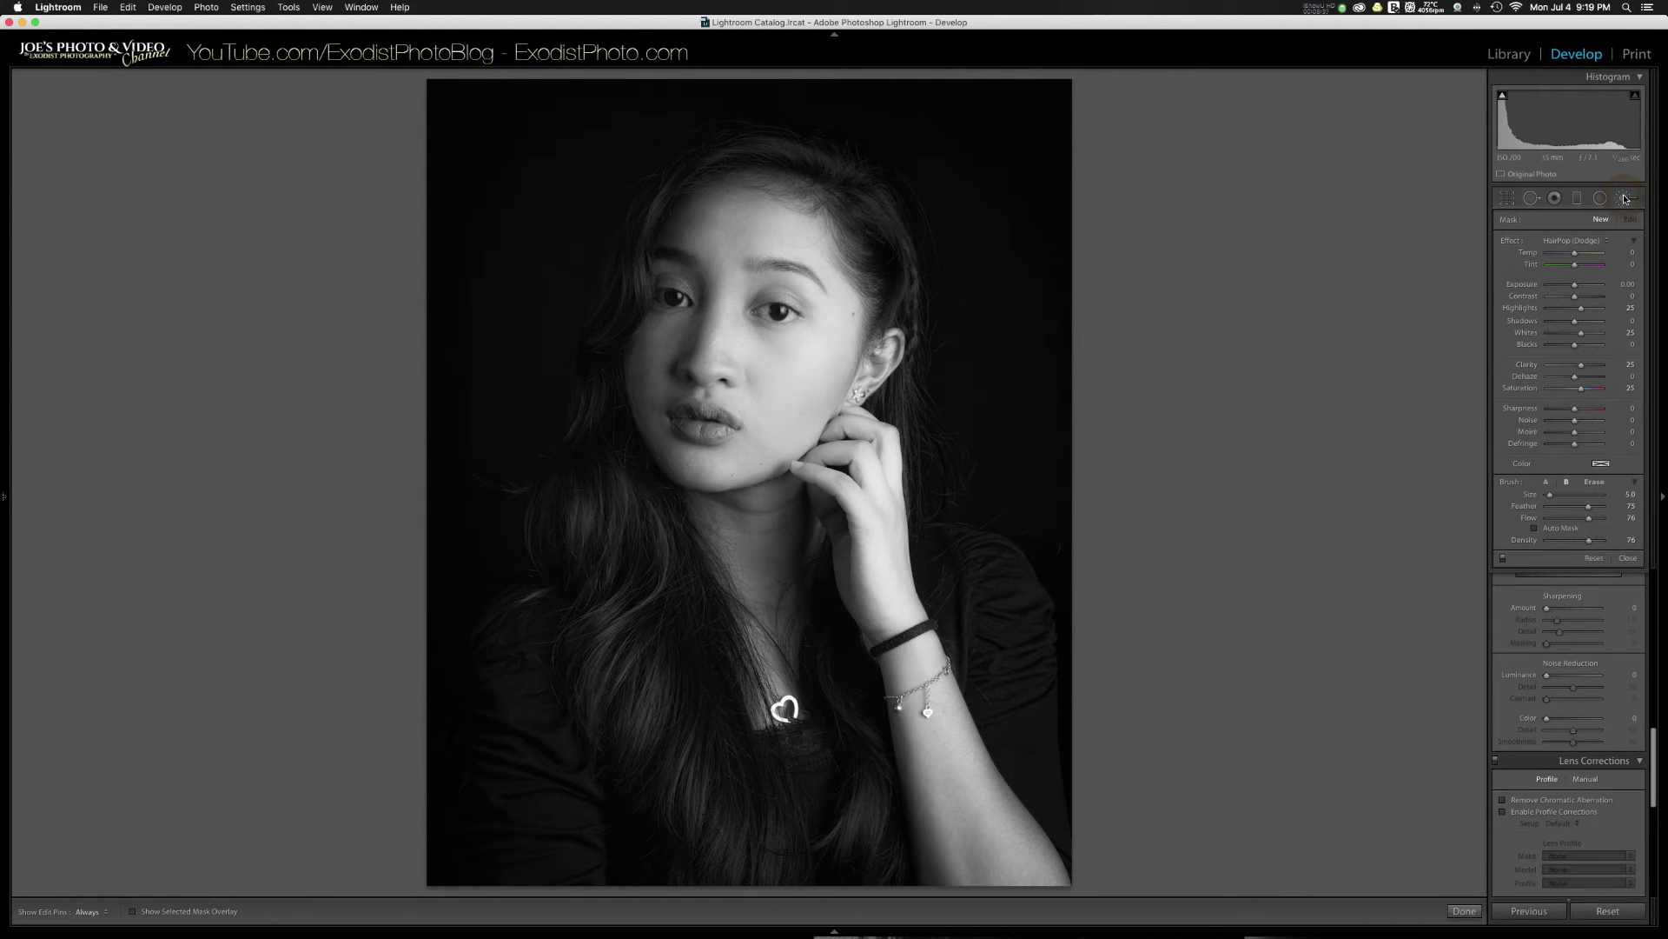
pyautogui.click(1610, 243)
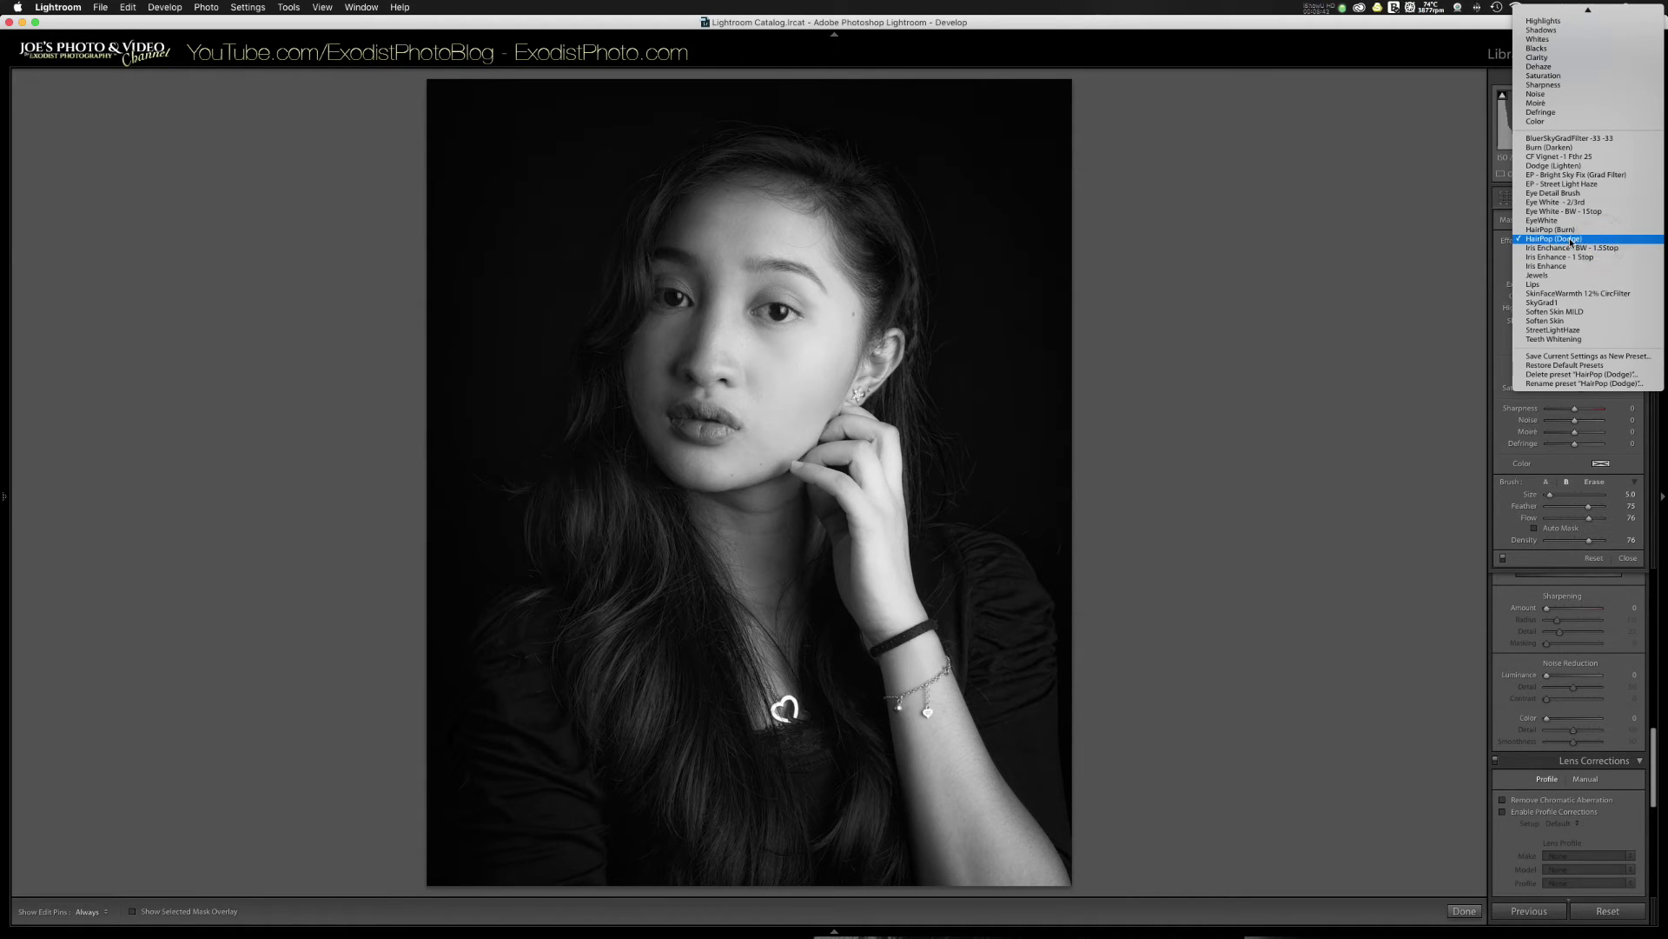
pyautogui.click(1432, 330)
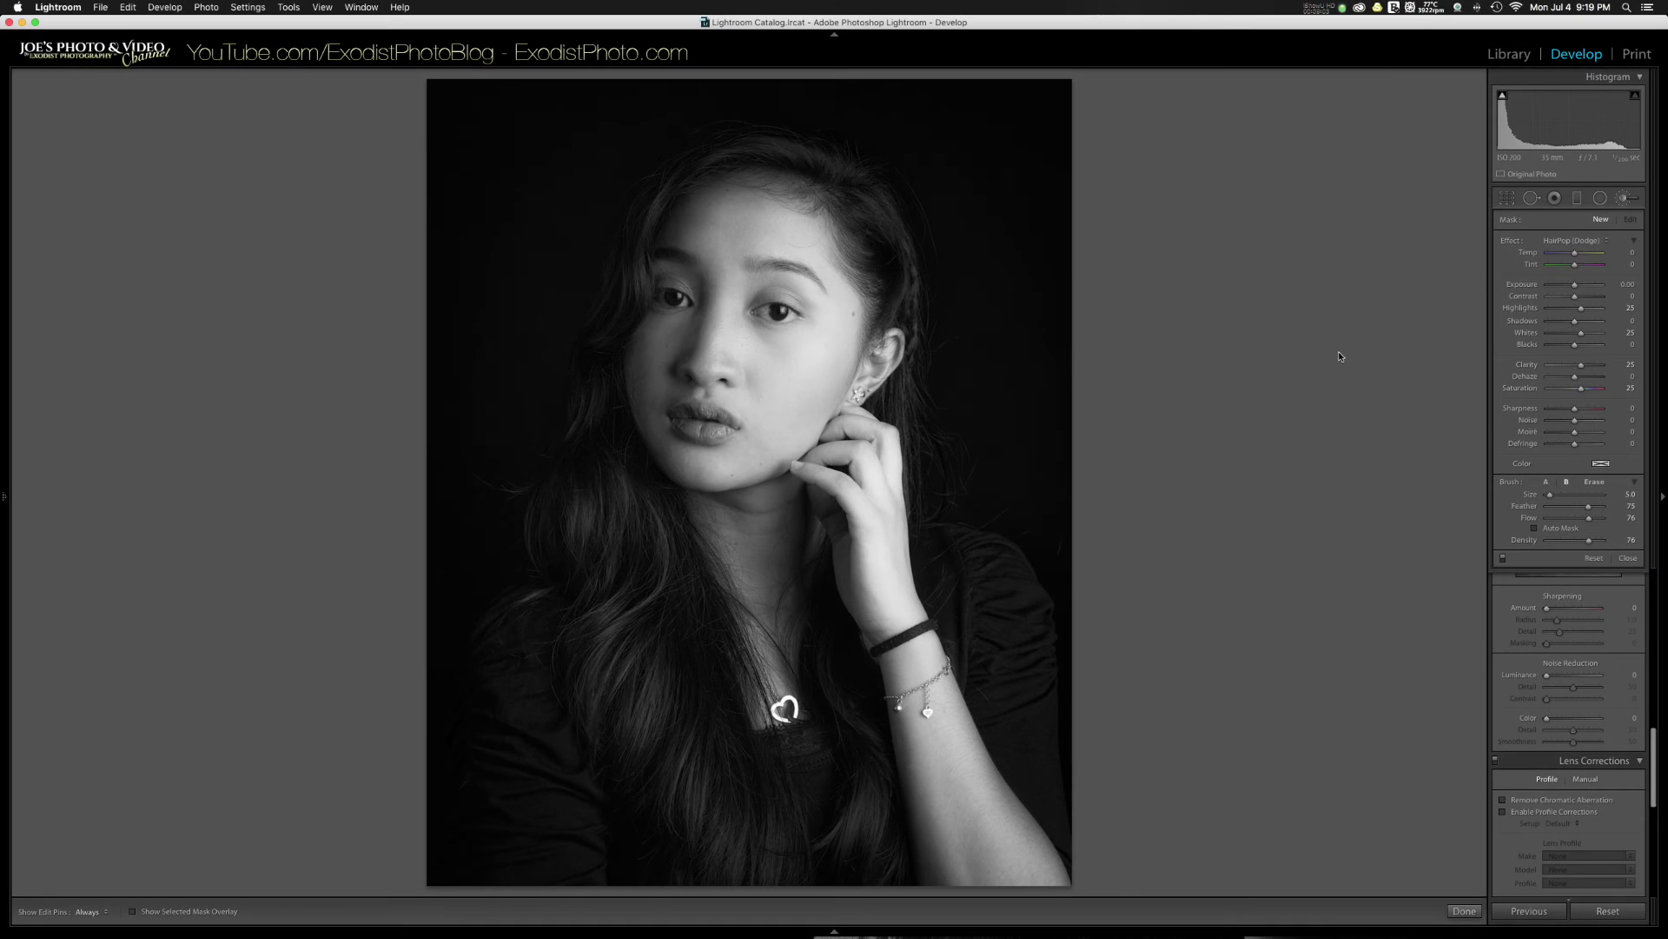
pyautogui.scroll(4, 609, 509)
pyautogui.press('h')
pyautogui.moveTo(569, 498)
pyautogui.mouseDown()
pyautogui.moveTo(611, 541)
pyautogui.moveTo(658, 702)
pyautogui.moveTo(834, 874)
pyautogui.moveTo(841, 821)
pyautogui.moveTo(660, 655)
pyautogui.moveTo(605, 498)
pyautogui.moveTo(722, 811)
pyautogui.mouseUp()
pyautogui.press('h')
# Step: Extend the HairPop (Dodge) mask over the crown, the hair behind the ear and the lower strands, adjusting the brush size
pyautogui.scroll(-4, 652, 196)
pyautogui.press('h')
pyautogui.moveTo(710, 152)
pyautogui.mouseDown()
pyautogui.moveTo(630, 258)
pyautogui.moveTo(622, 318)
pyautogui.moveTo(917, 378)
pyautogui.moveTo(924, 508)
pyautogui.mouseUp()
pyautogui.press('h')
pyautogui.press('h')
pyautogui.moveTo(828, 793)
pyautogui.mouseDown()
pyautogui.moveTo(875, 825)
pyautogui.moveTo(844, 821)
pyautogui.moveTo(889, 807)
pyautogui.mouseUp()
pyautogui.press('h')
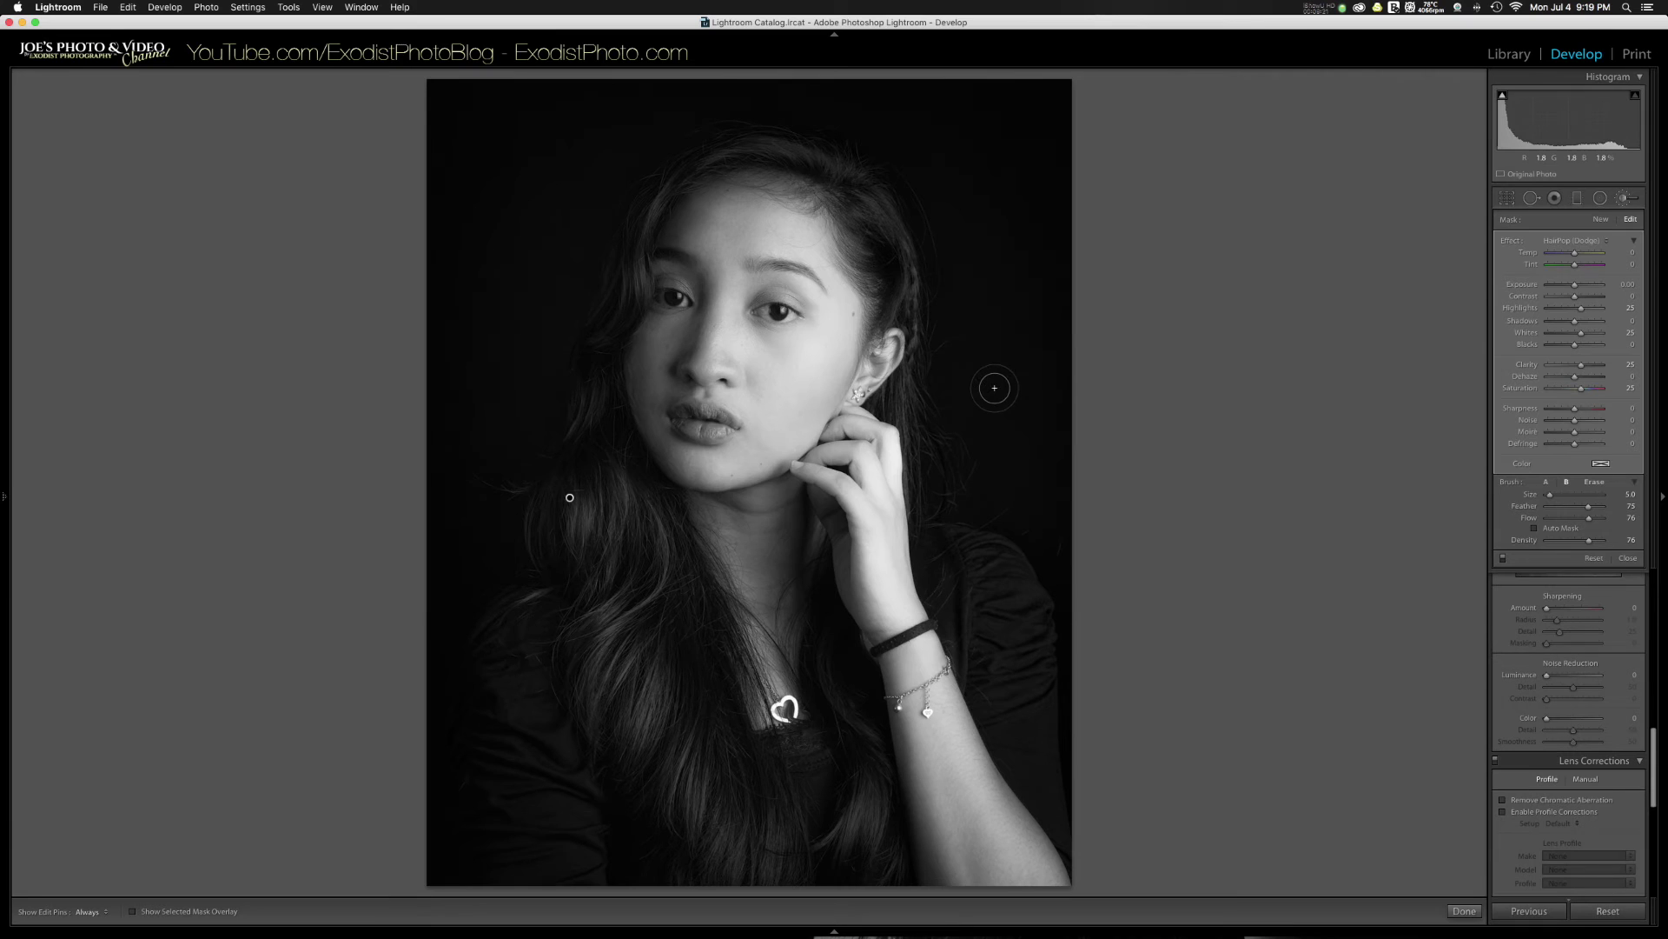
# Step: Create a new Adjustment Brush mask with the Soften Skin MILD effect and paint the facial skin, reducing the brush size to 2.0
pyautogui.click(1605, 221)
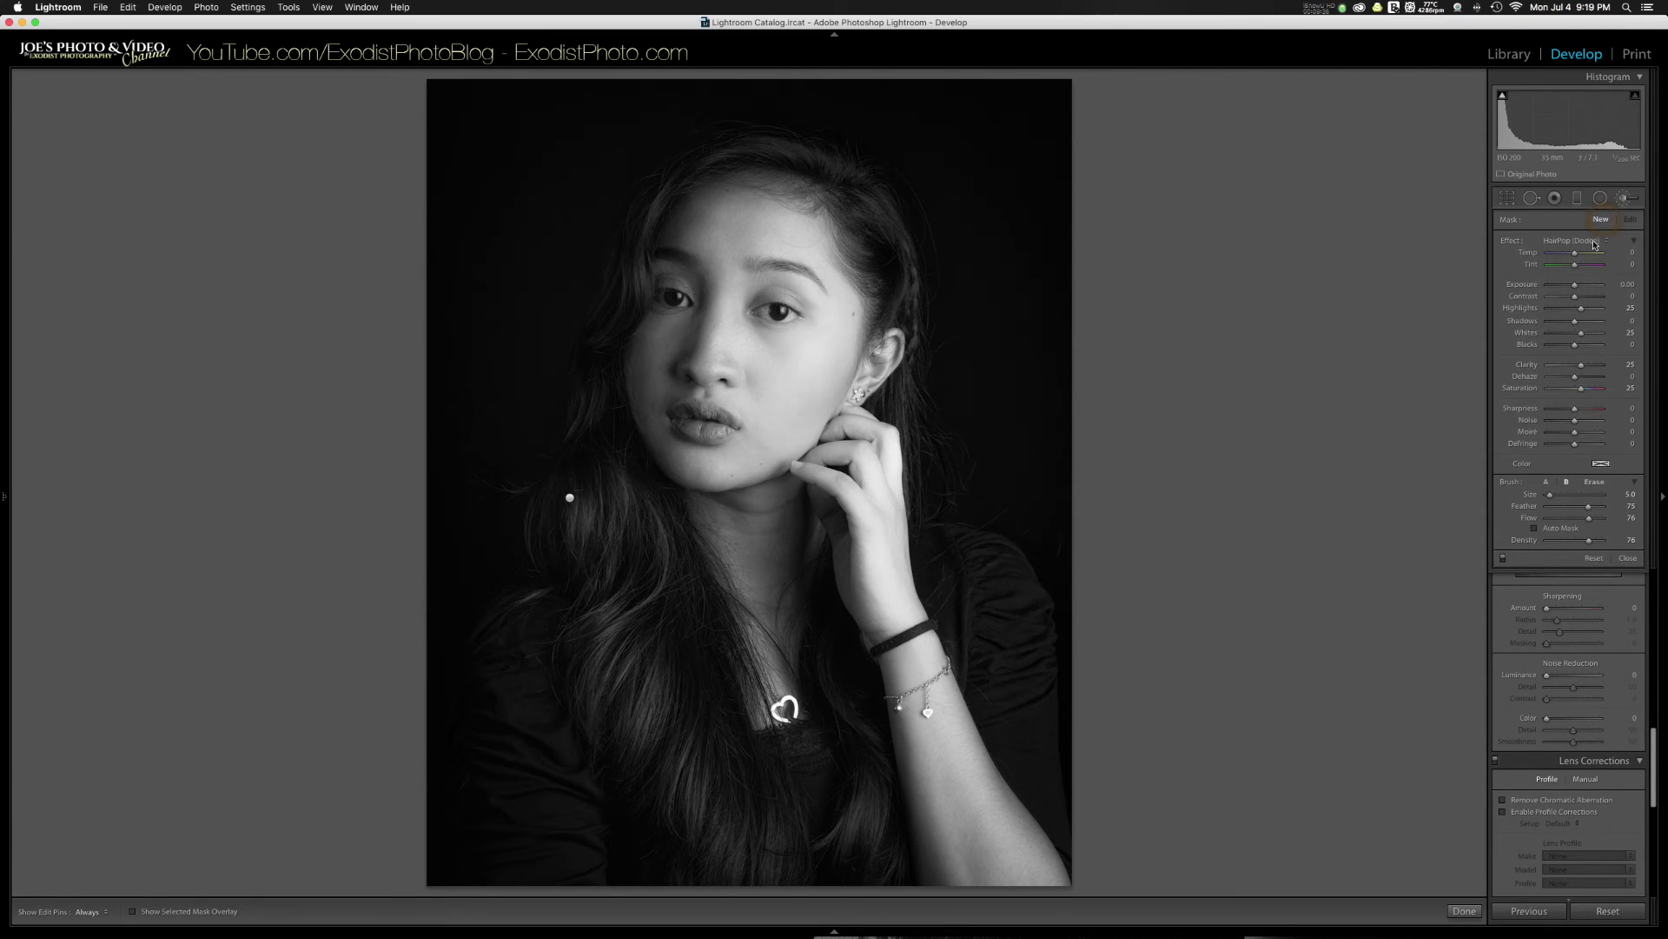
pyautogui.click(1593, 243)
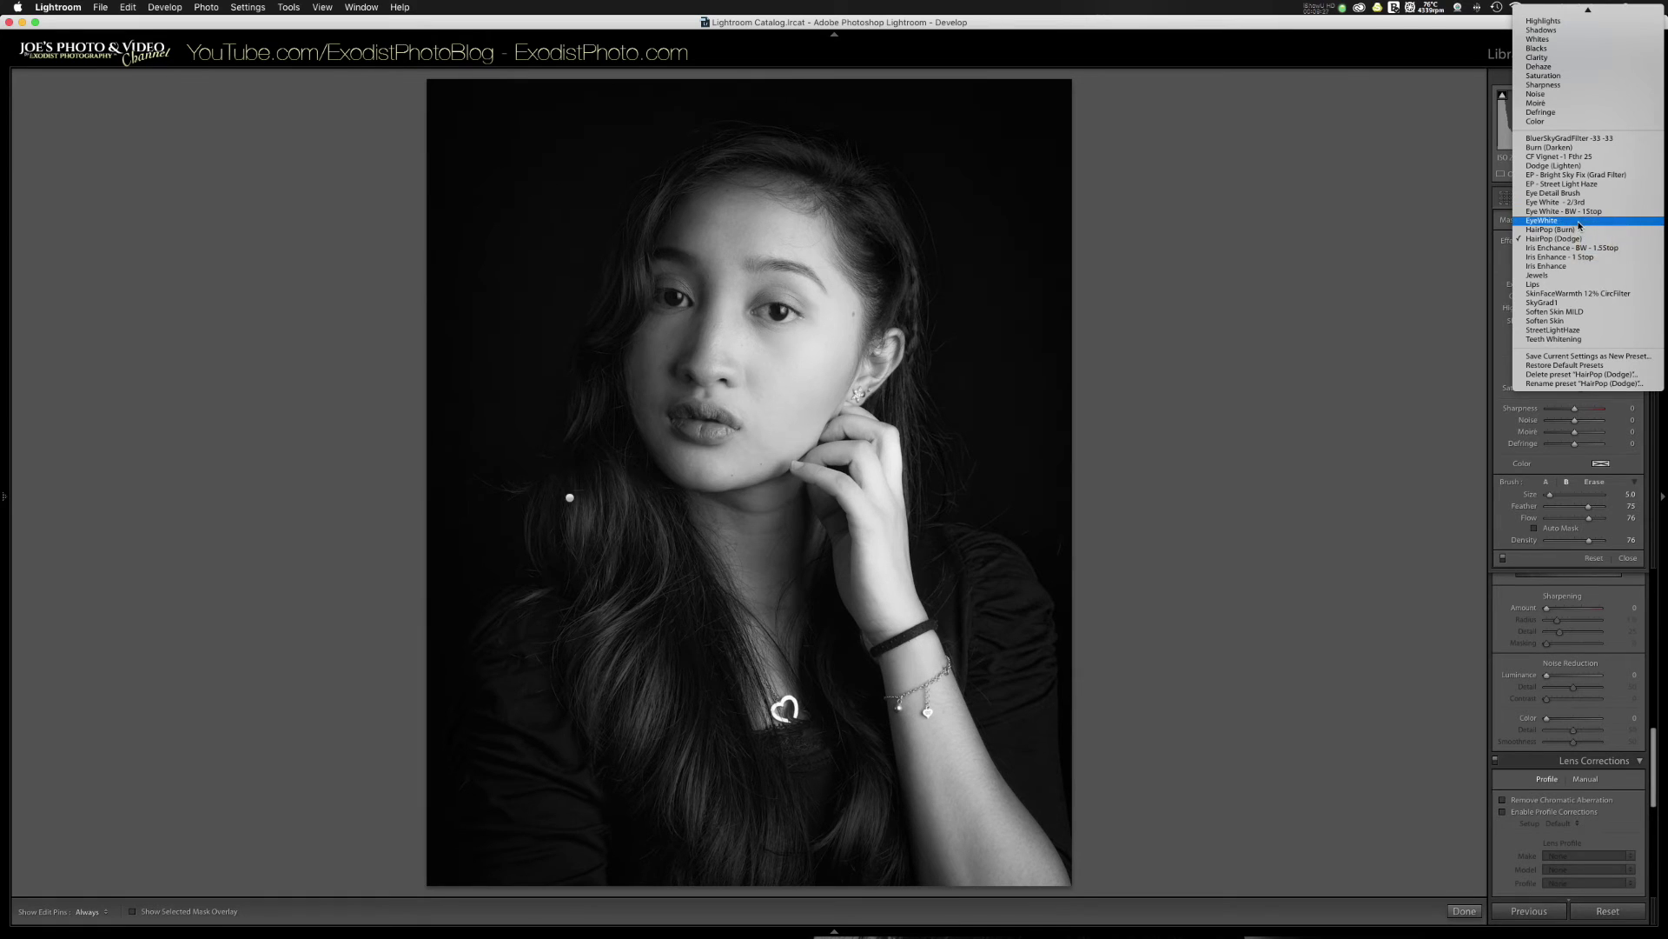
pyautogui.click(1574, 313)
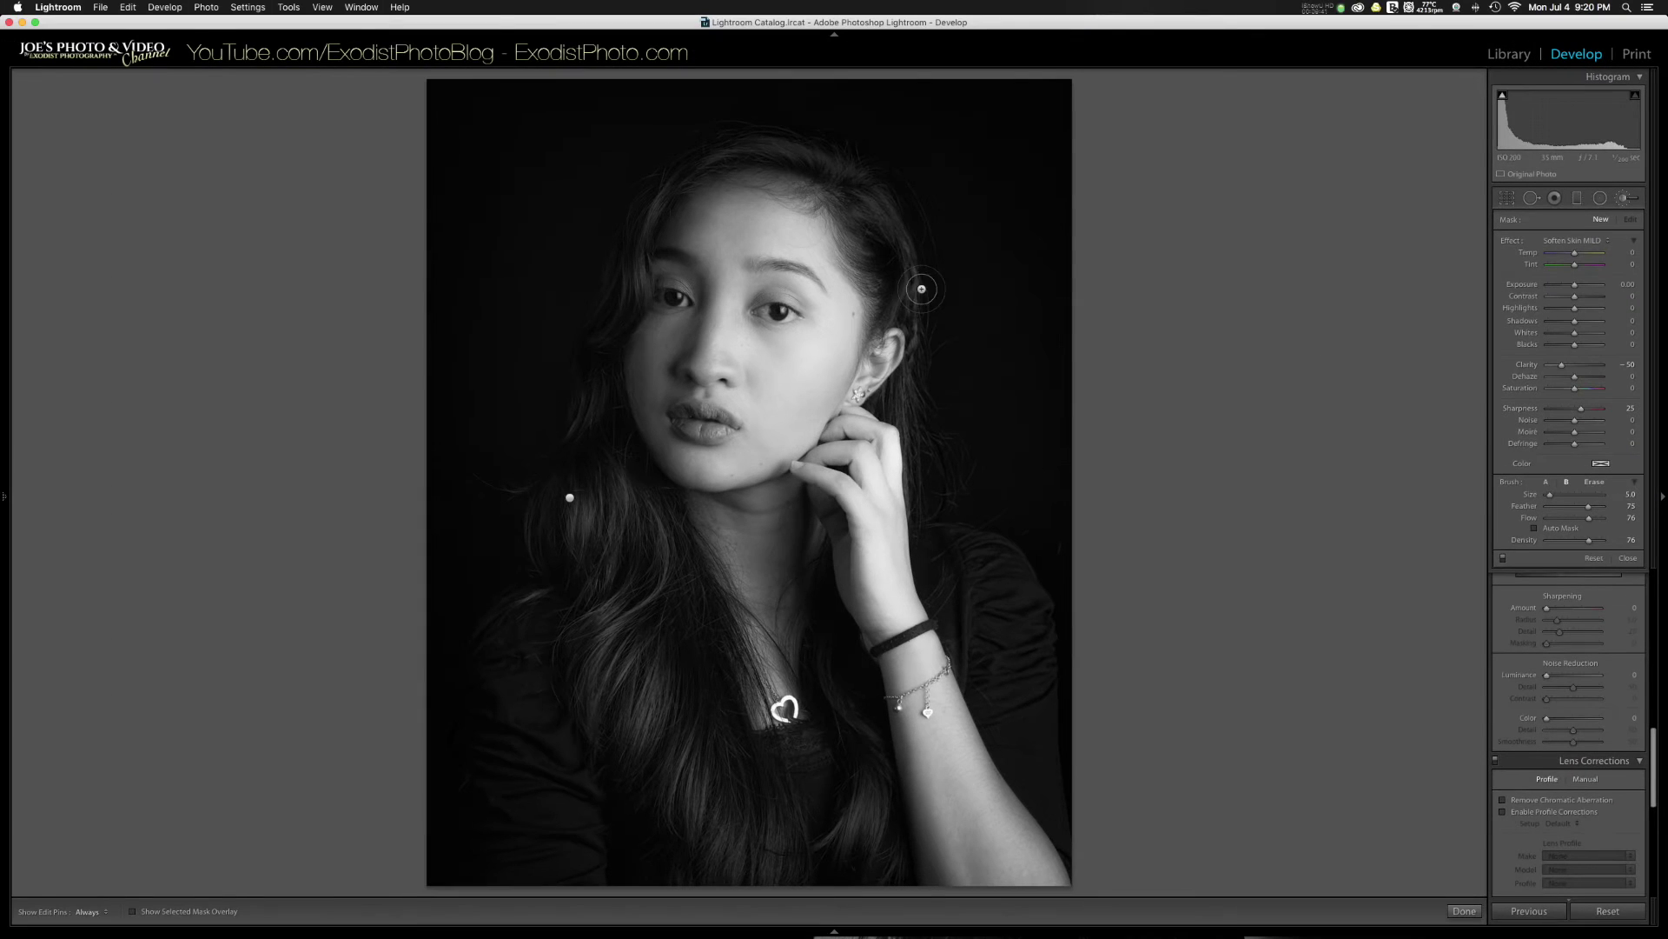
pyautogui.press('h')
pyautogui.click(727, 224)
pyautogui.click(722, 293)
pyautogui.press('[')
pyautogui.press('[')
pyautogui.press('[')
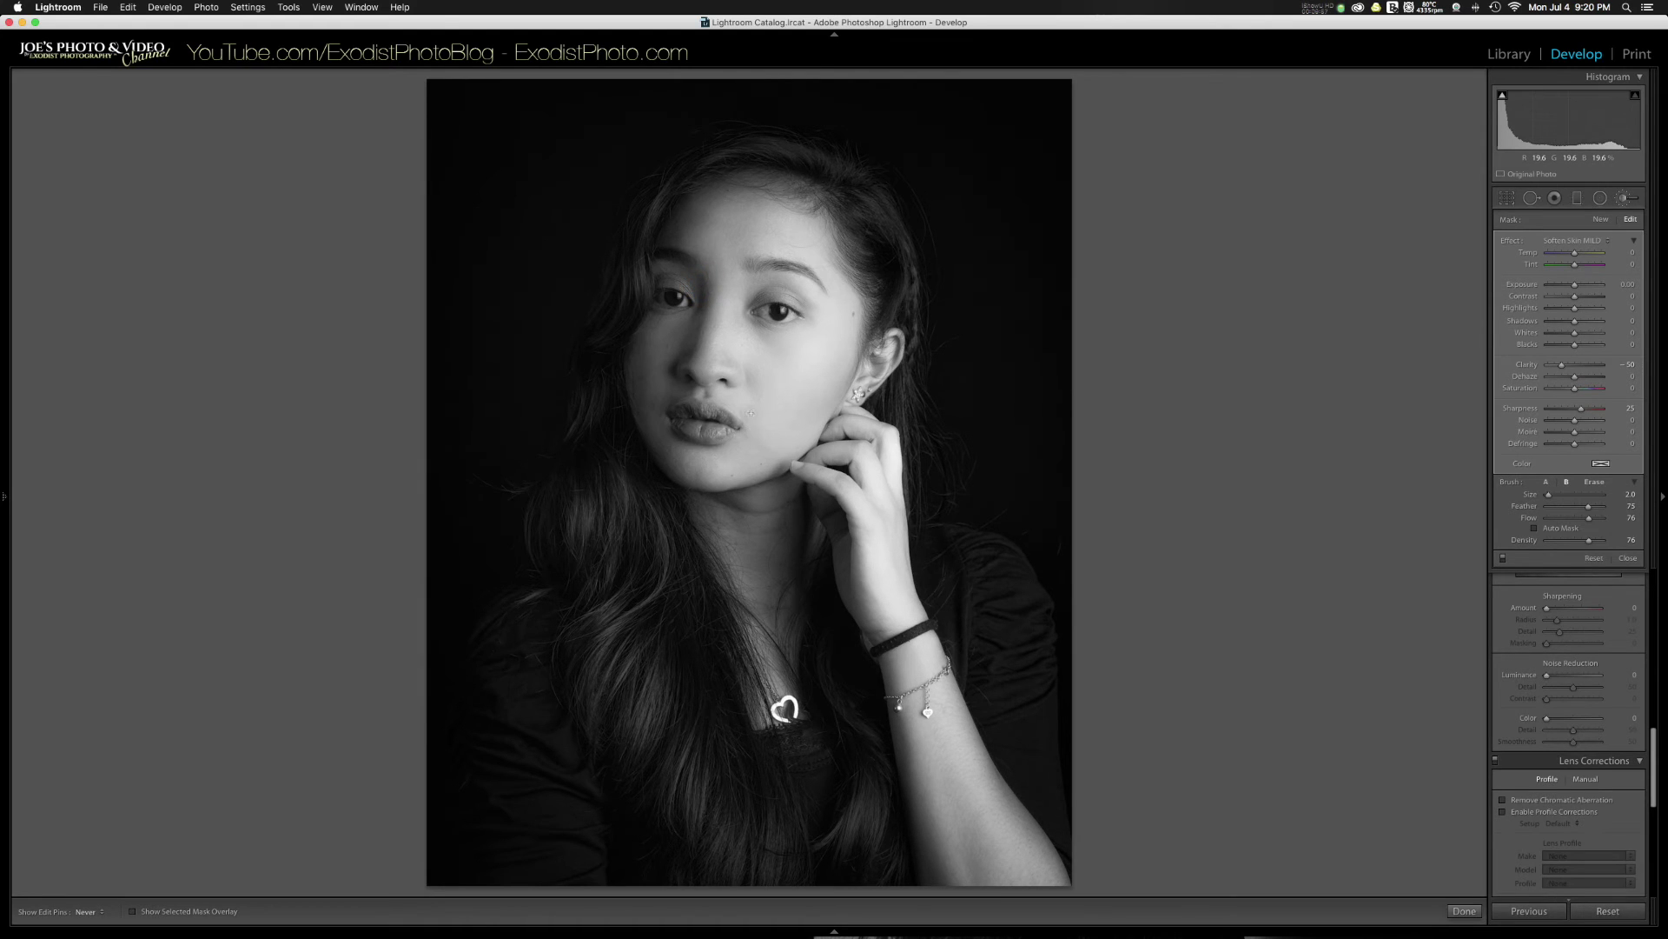
pyautogui.press('h')
# Step: Enlarge the face to fill the view and paint a new Eye Detail Brush mask over both eyebrows
pyautogui.click(6, 496)
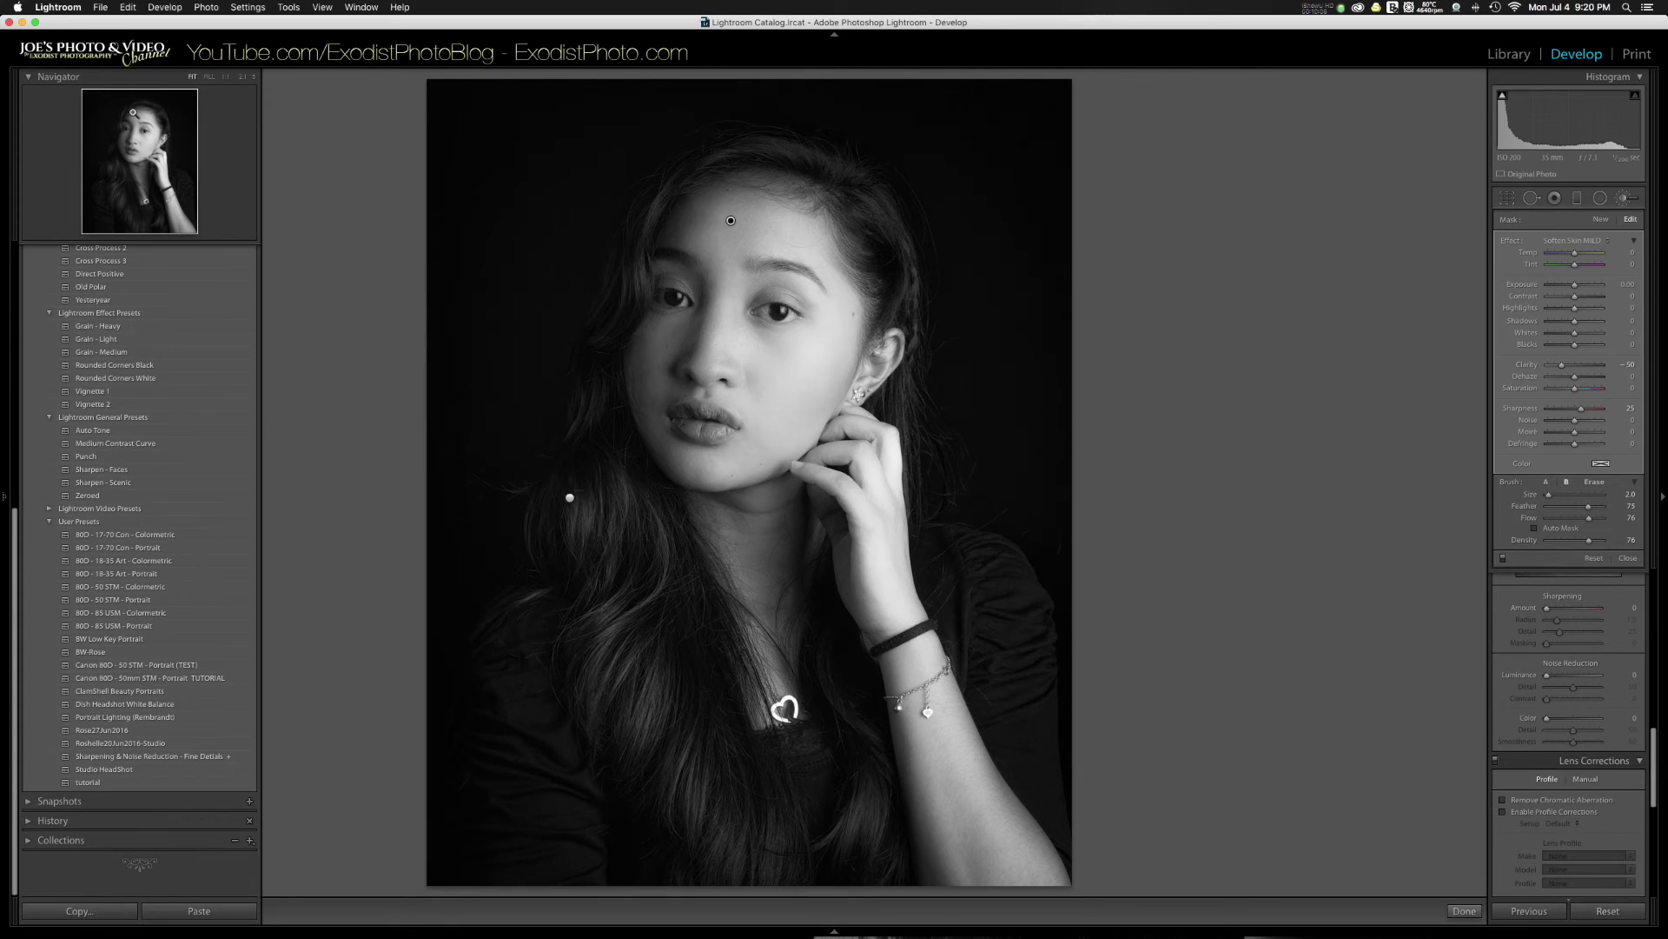
pyautogui.click(209, 77)
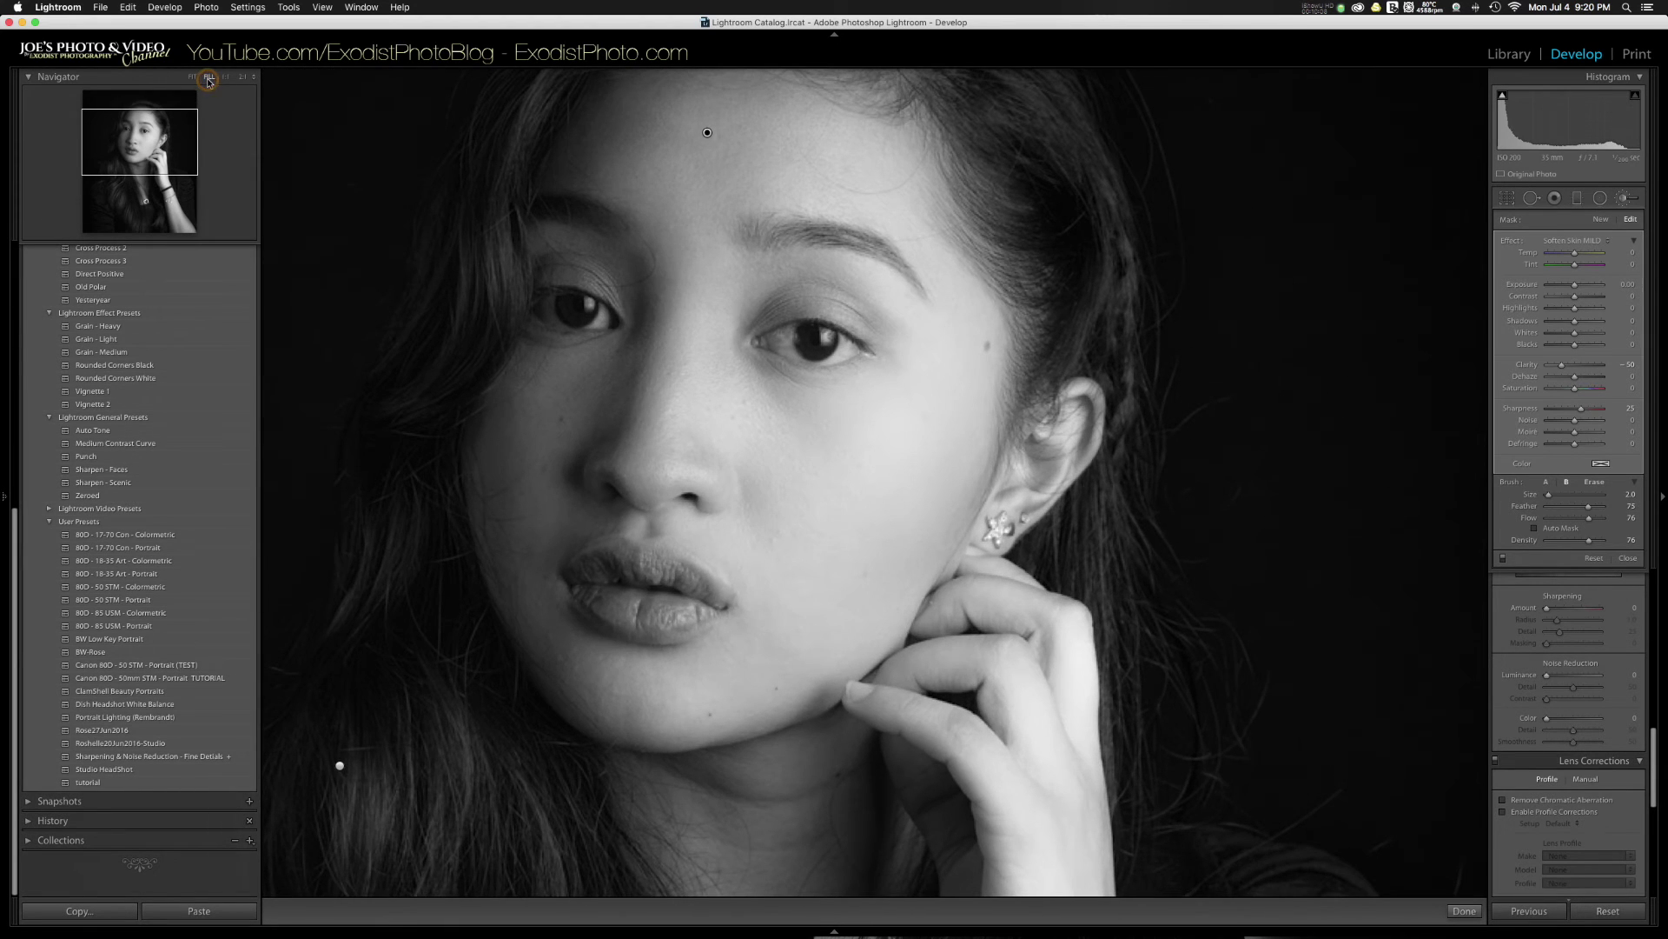
pyautogui.click(152, 131)
pyautogui.moveTo(152, 130); pyautogui.dragTo(142, 141)
pyautogui.click(209, 77)
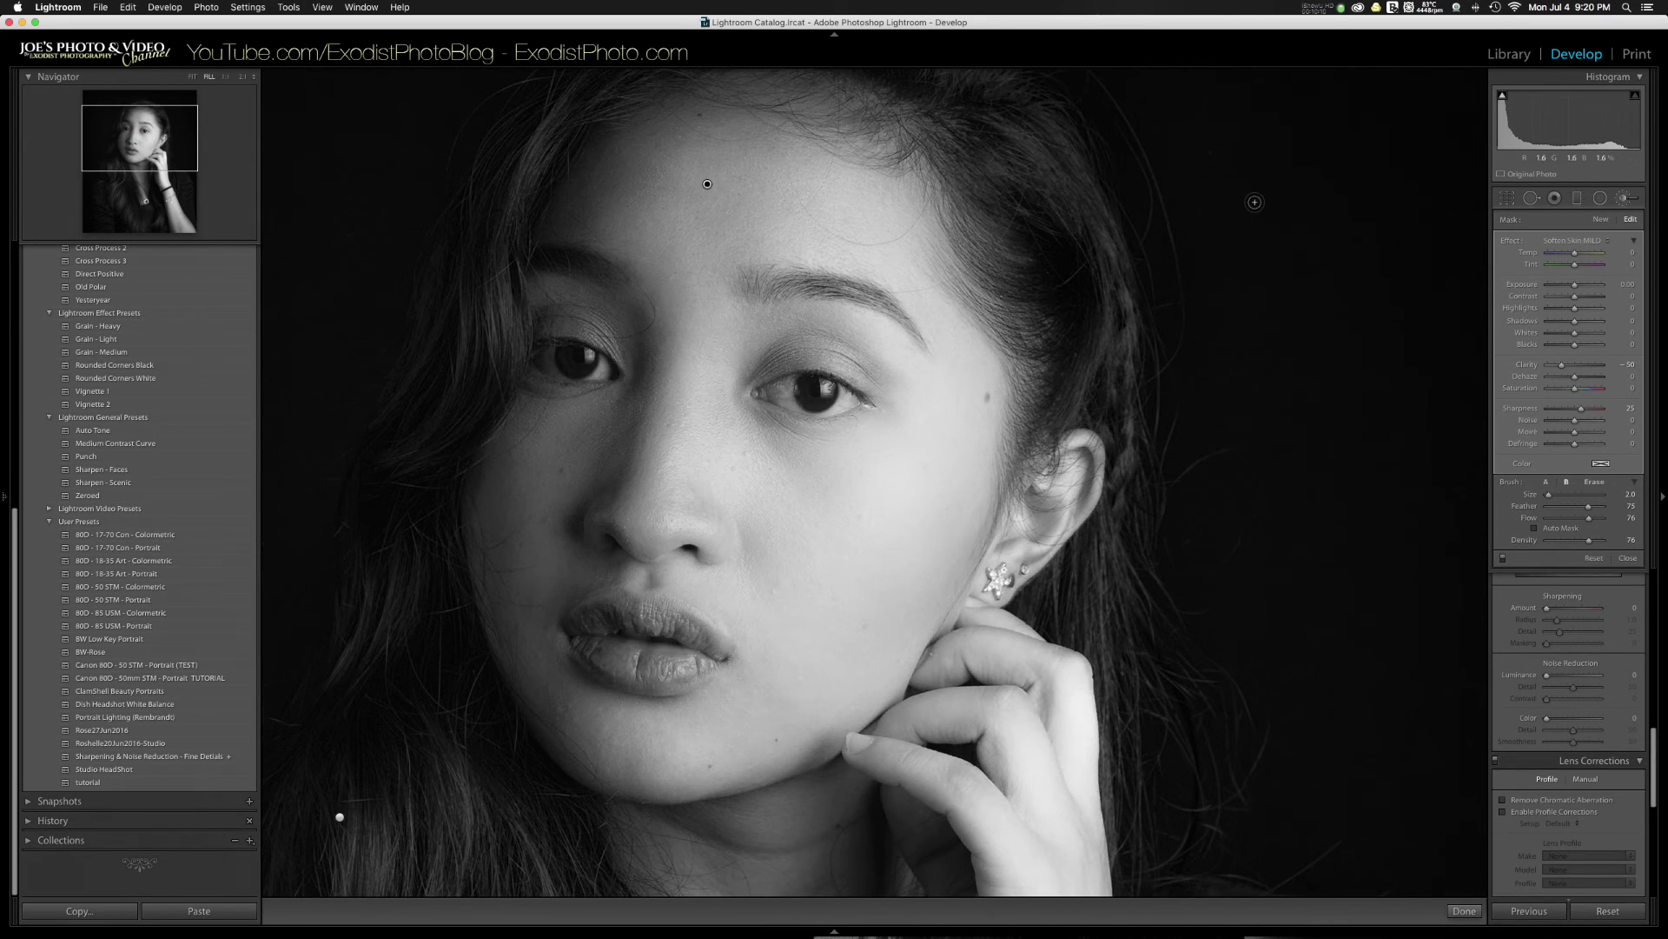
pyautogui.click(1601, 220)
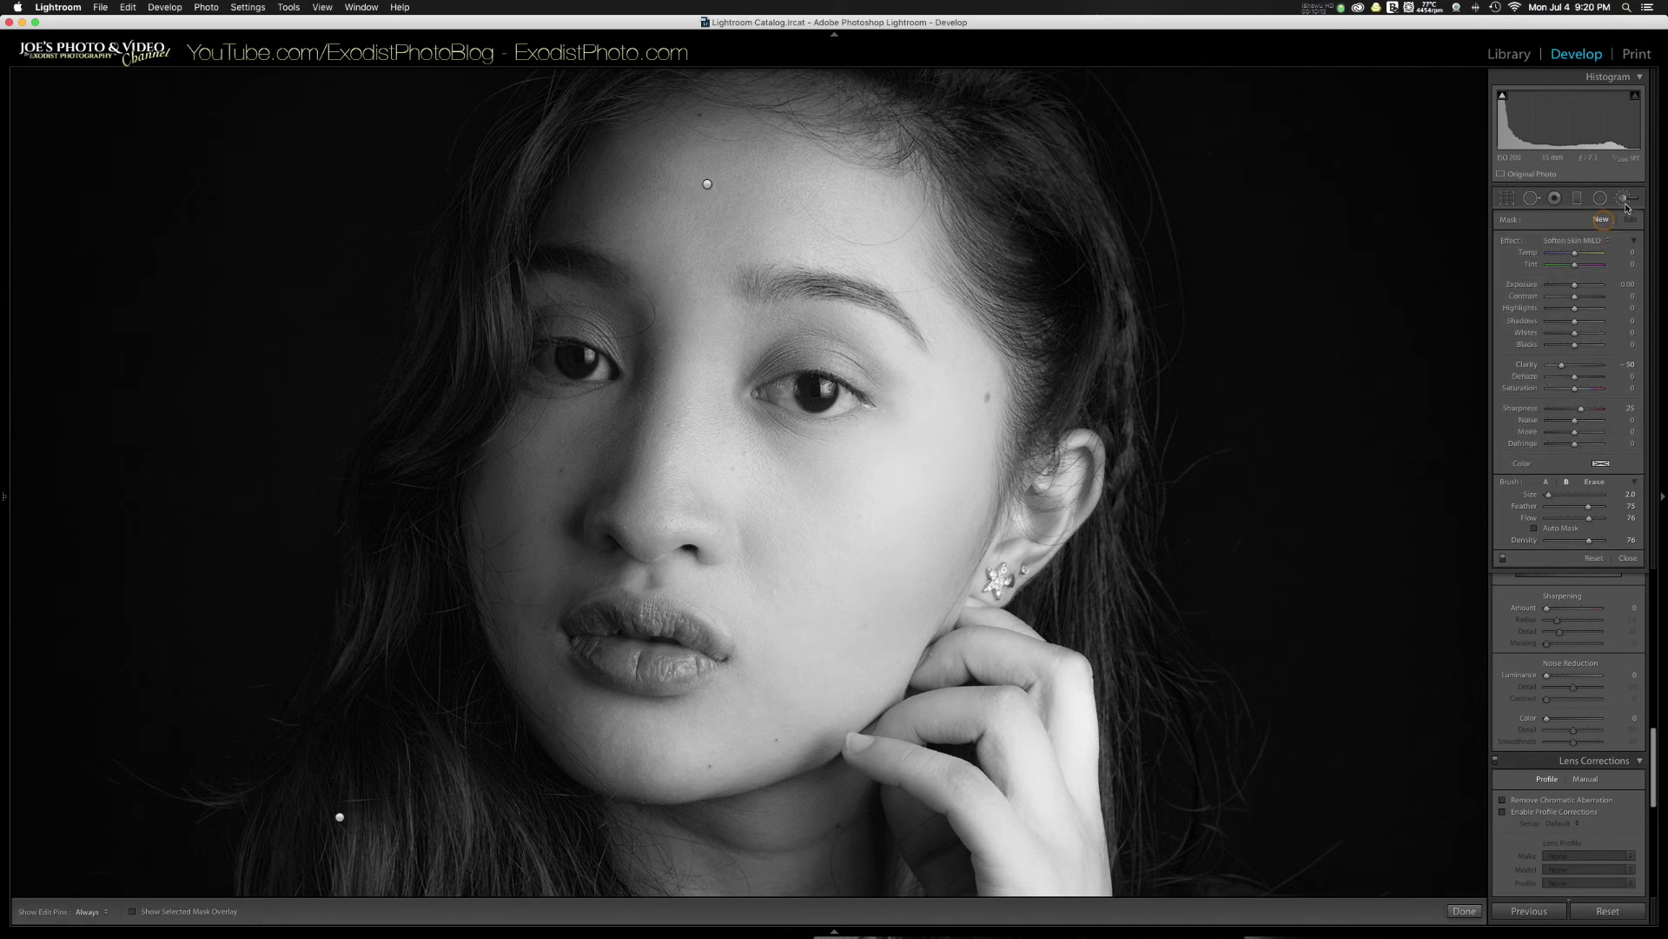
pyautogui.click(1591, 241)
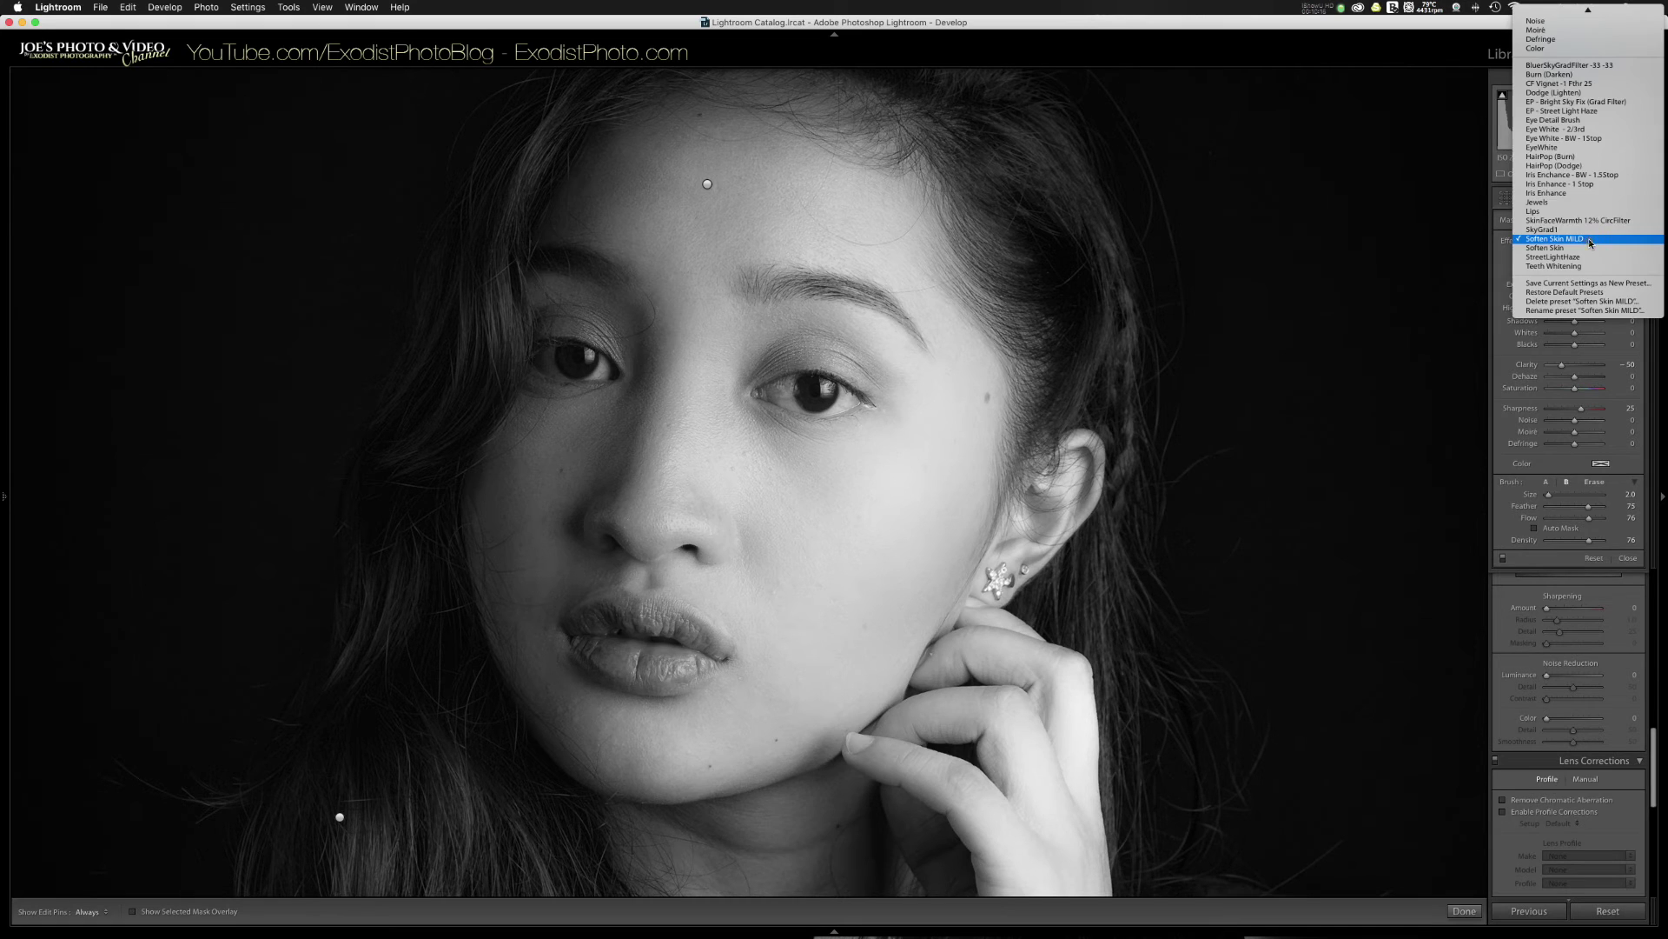
pyautogui.click(1556, 120)
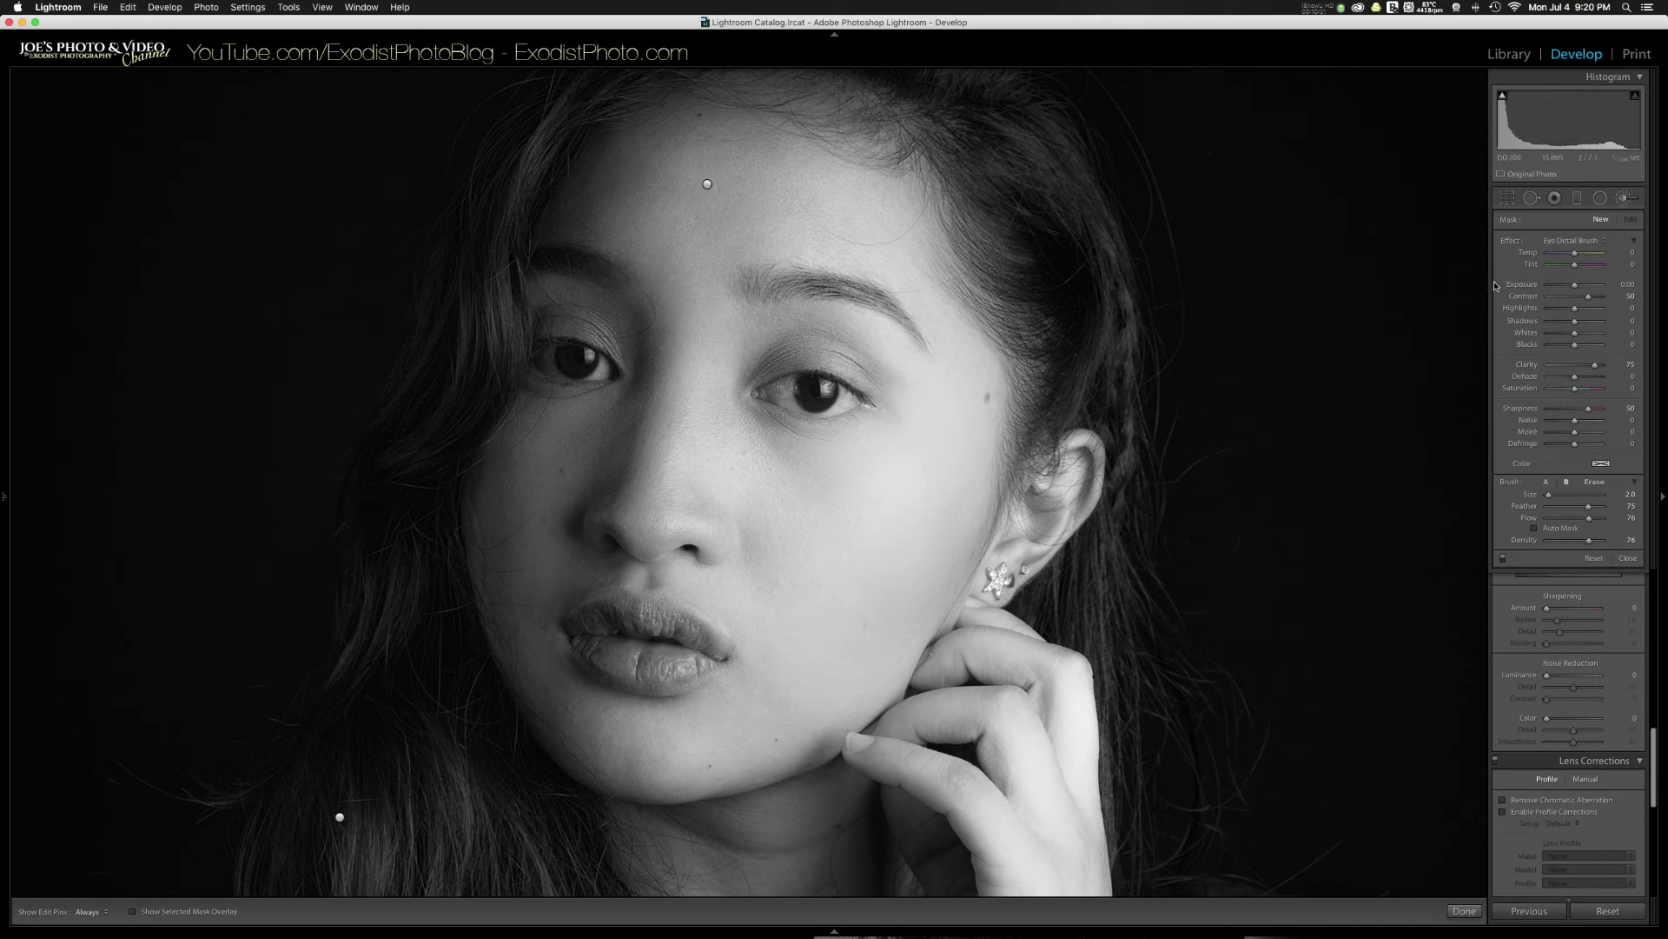
pyautogui.press('h')
pyautogui.moveTo(749, 280)
pyautogui.mouseDown()
pyautogui.moveTo(854, 287)
pyautogui.moveTo(769, 285)
pyautogui.mouseUp()
pyautogui.press('h')
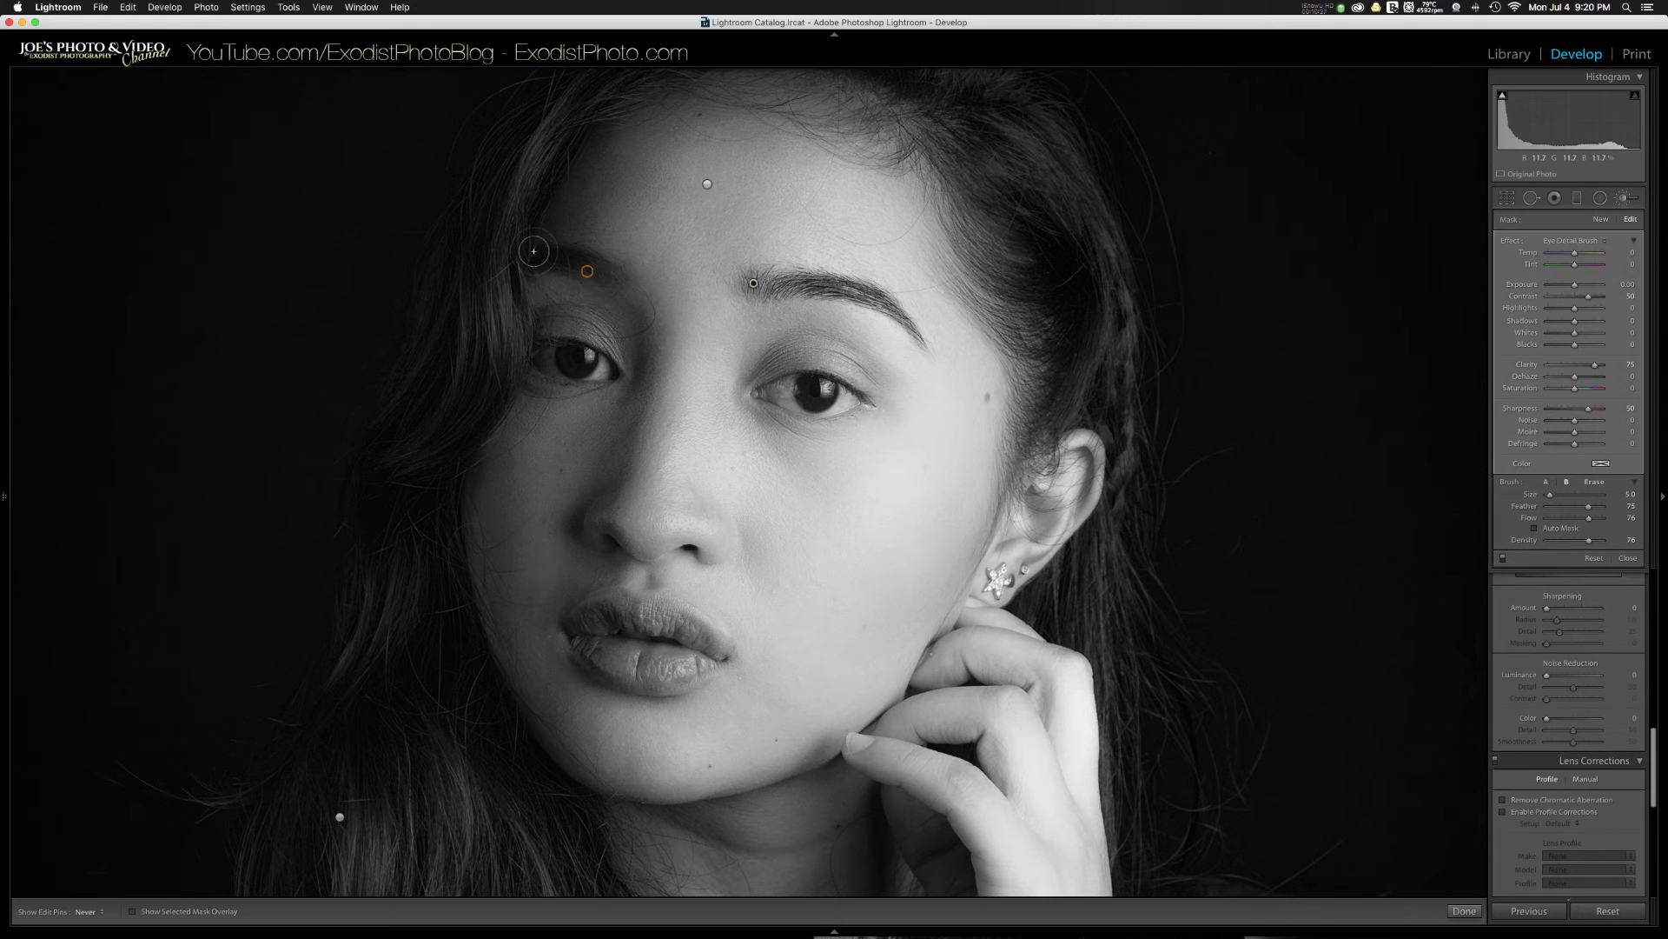
# Step: Continue the Eye Detail Brush mask around both eyes, covering the lids and lashes with an adjusted brush size
pyautogui.moveTo(774, 356); pyautogui.dragTo(782, 360)
pyautogui.press('[')
pyautogui.press('[')
pyautogui.press(']')
pyautogui.press('h')
pyautogui.moveTo(555, 327); pyautogui.dragTo(545, 330)
pyautogui.click(532, 379)
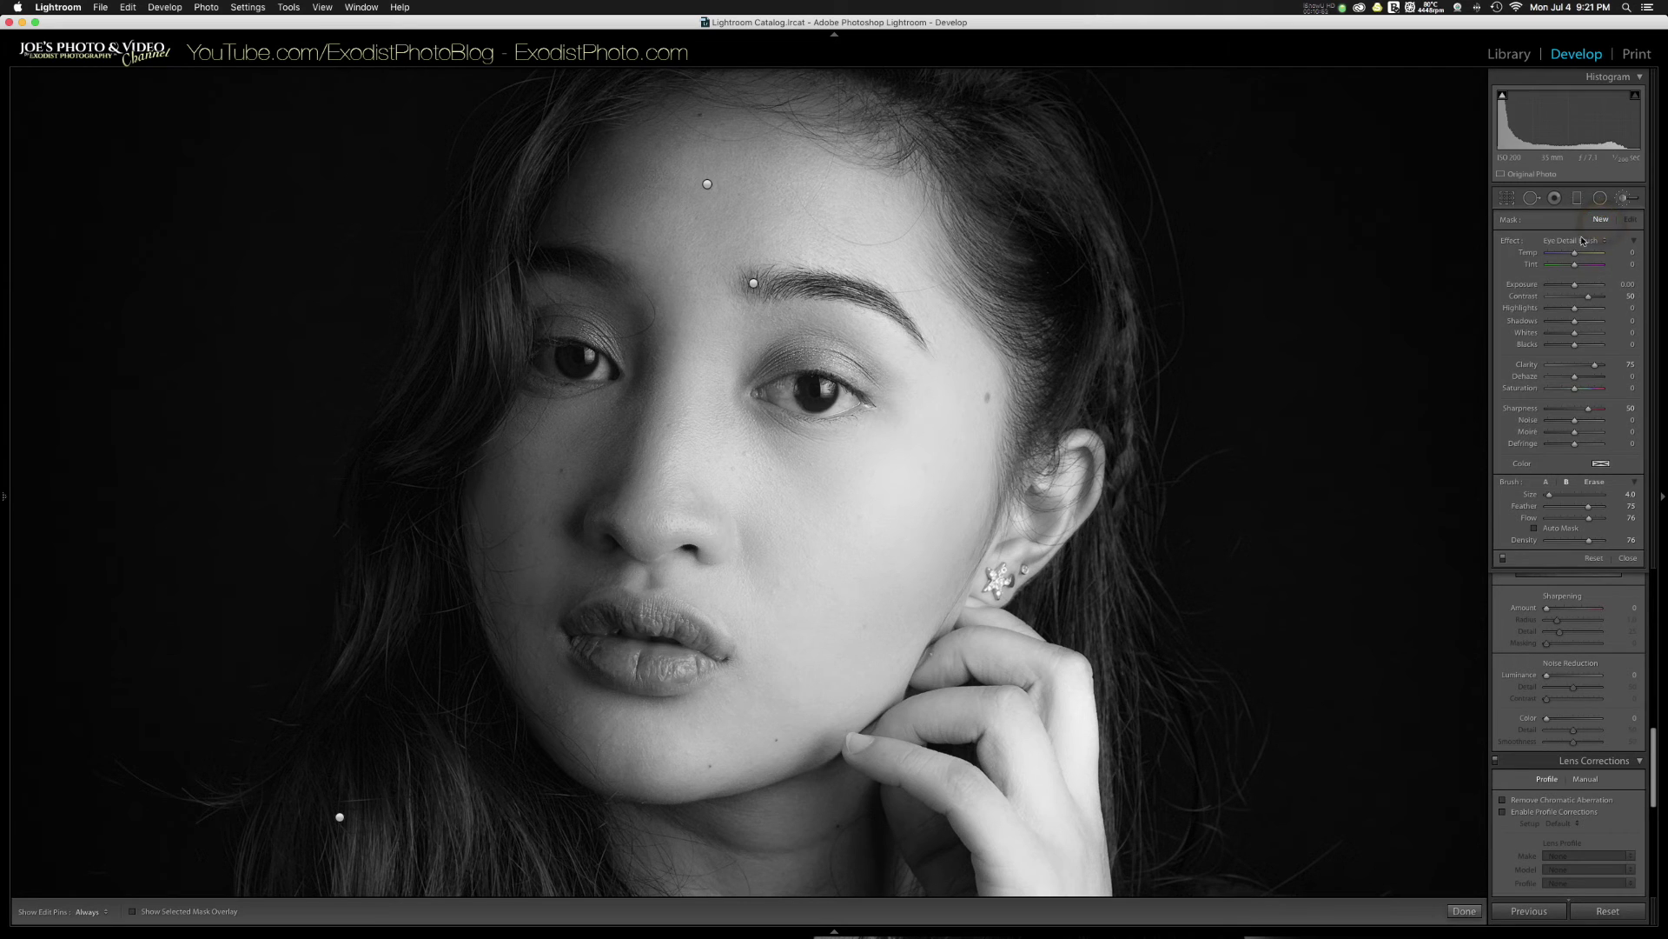
# Step: Paint a new brush mask with the Eye White - BW - 1Stop effect over the whites of both eyes, using a small brush
pyautogui.click(1580, 239)
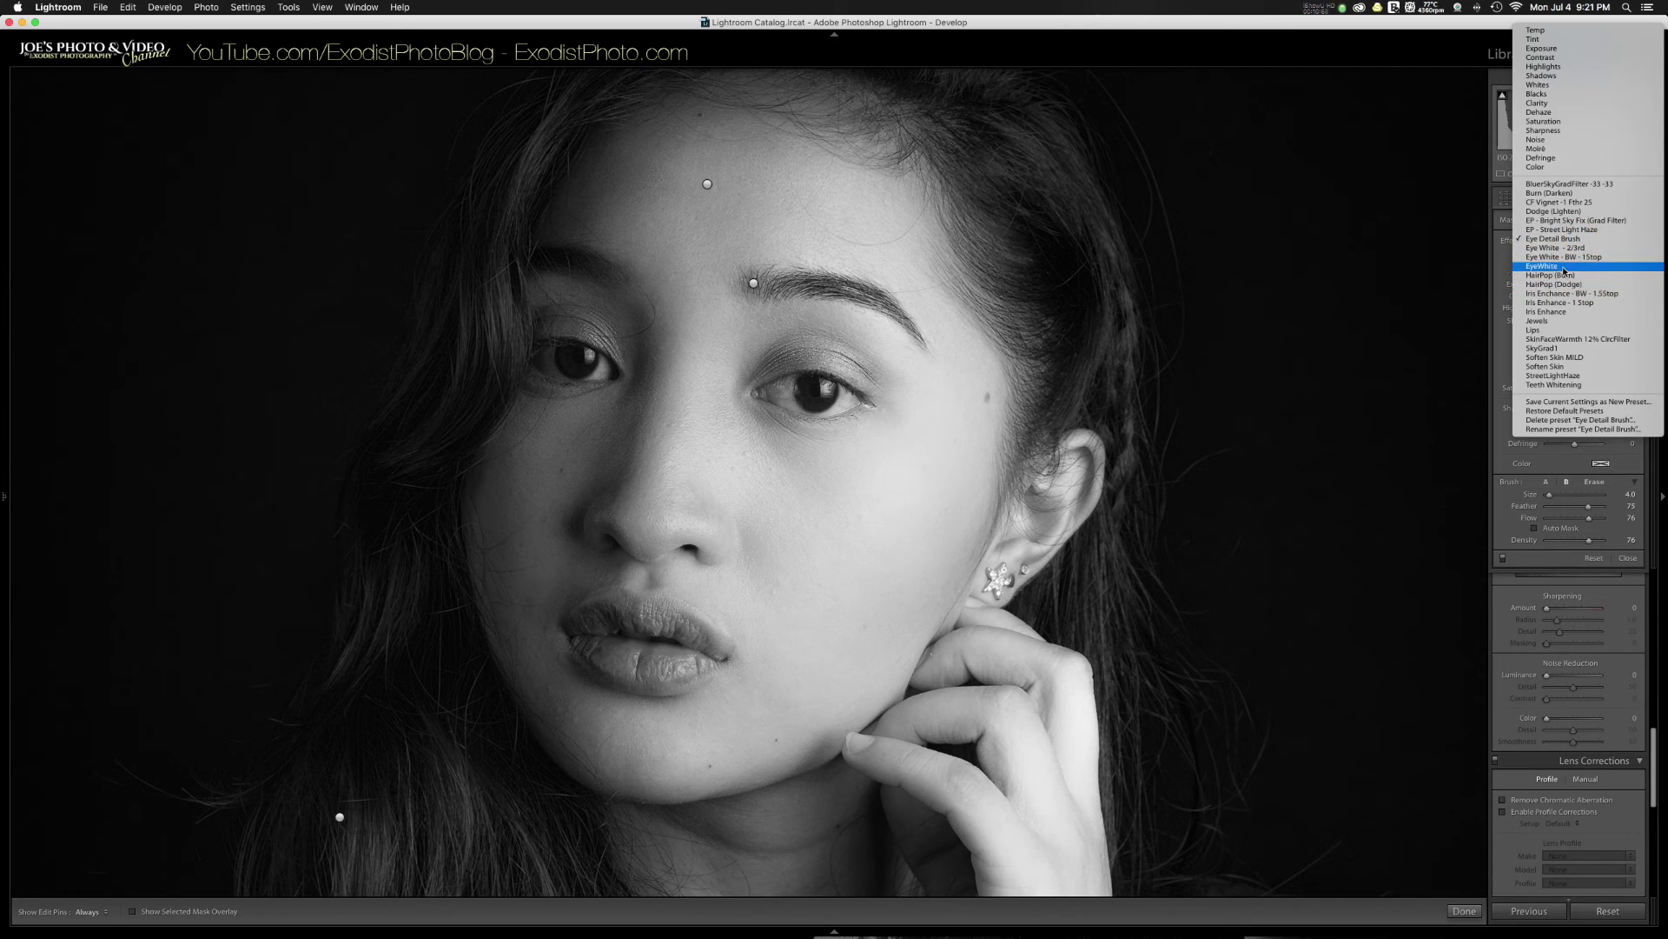
pyautogui.click(1564, 258)
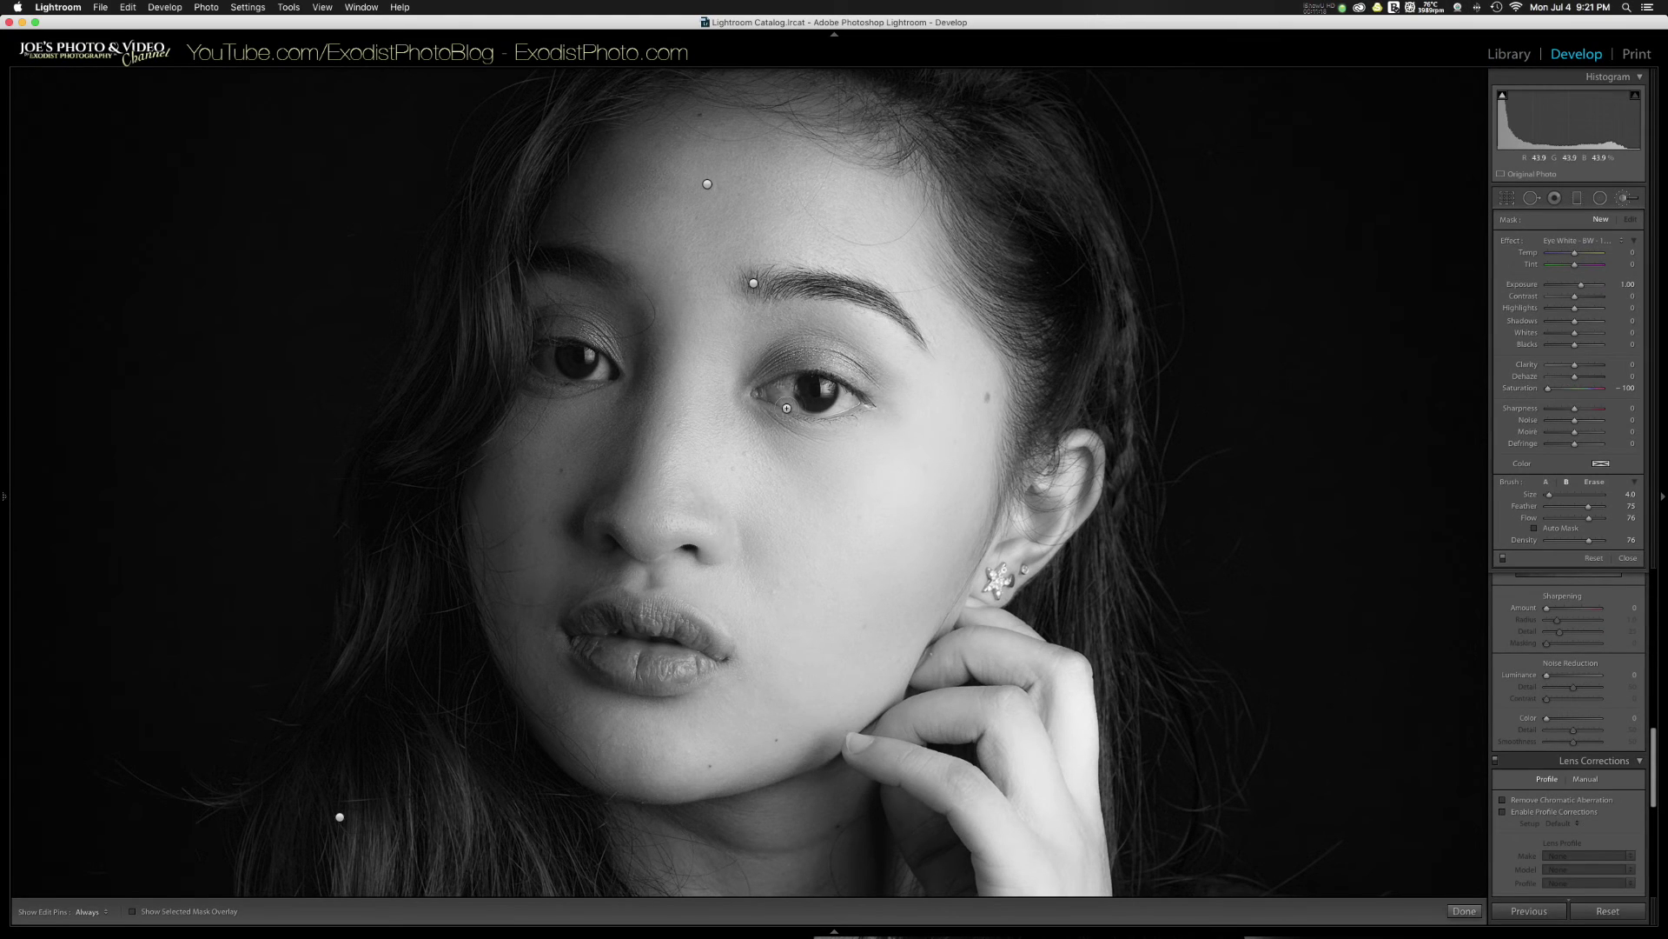
pyautogui.press('[')
pyautogui.press('h')
pyautogui.moveTo(782, 389); pyautogui.dragTo(808, 410)
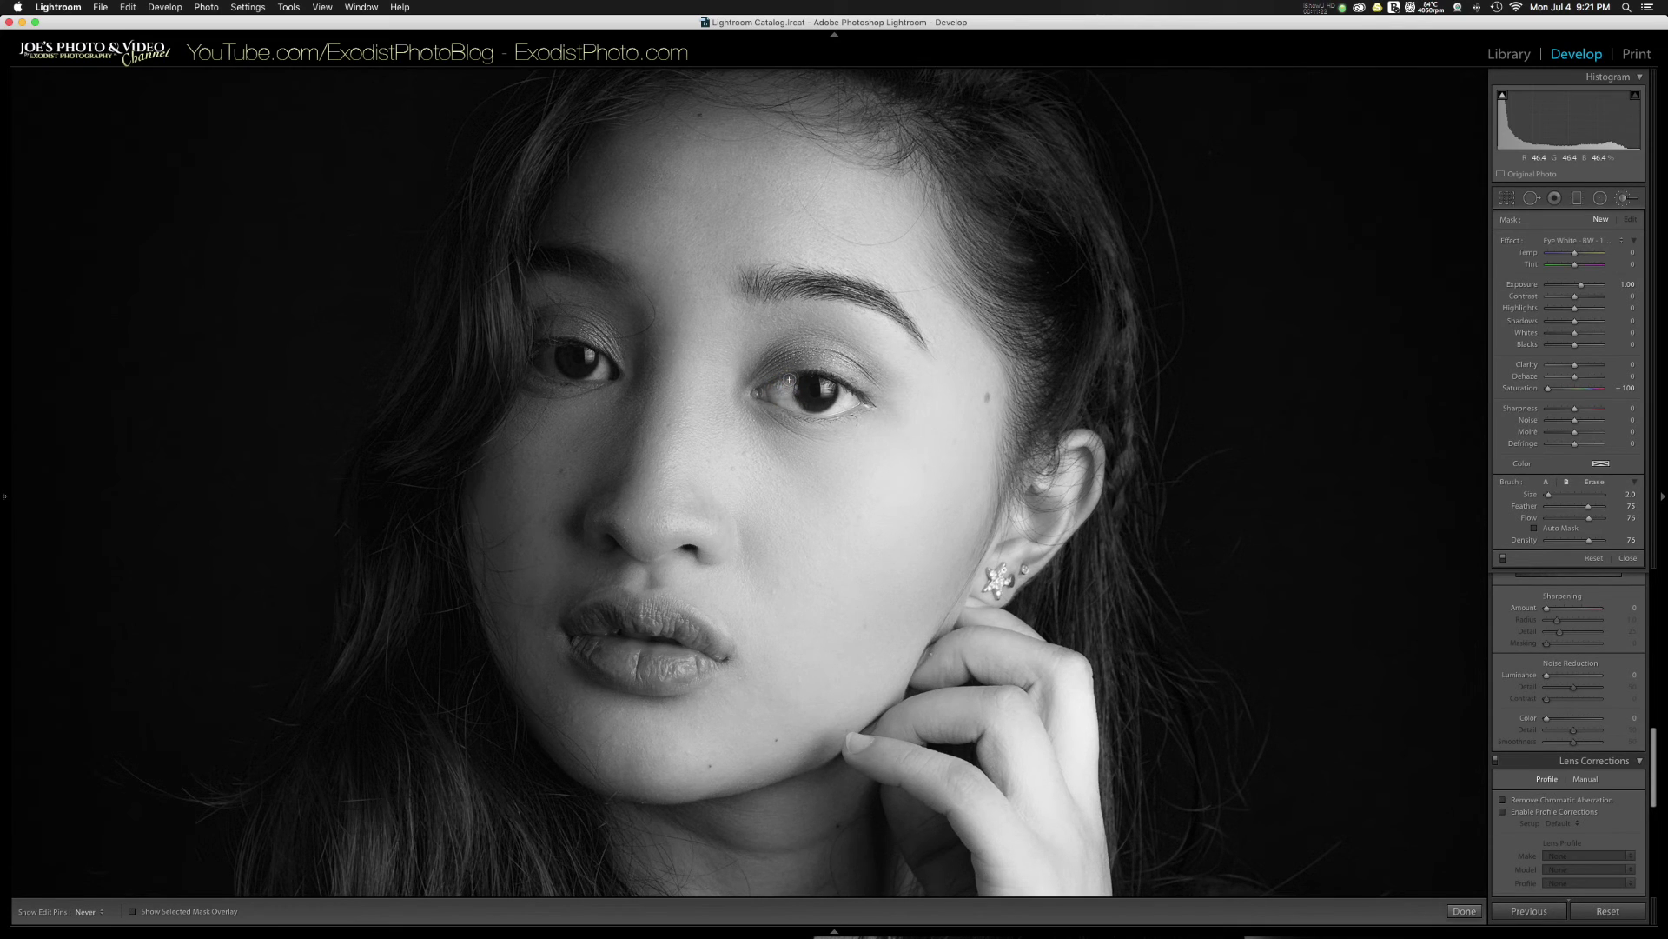
pyautogui.moveTo(584, 369)
pyautogui.mouseDown()
pyautogui.moveTo(606, 360)
pyautogui.moveTo(542, 354)
pyautogui.mouseUp()
pyautogui.scroll(-5, 541, 355)
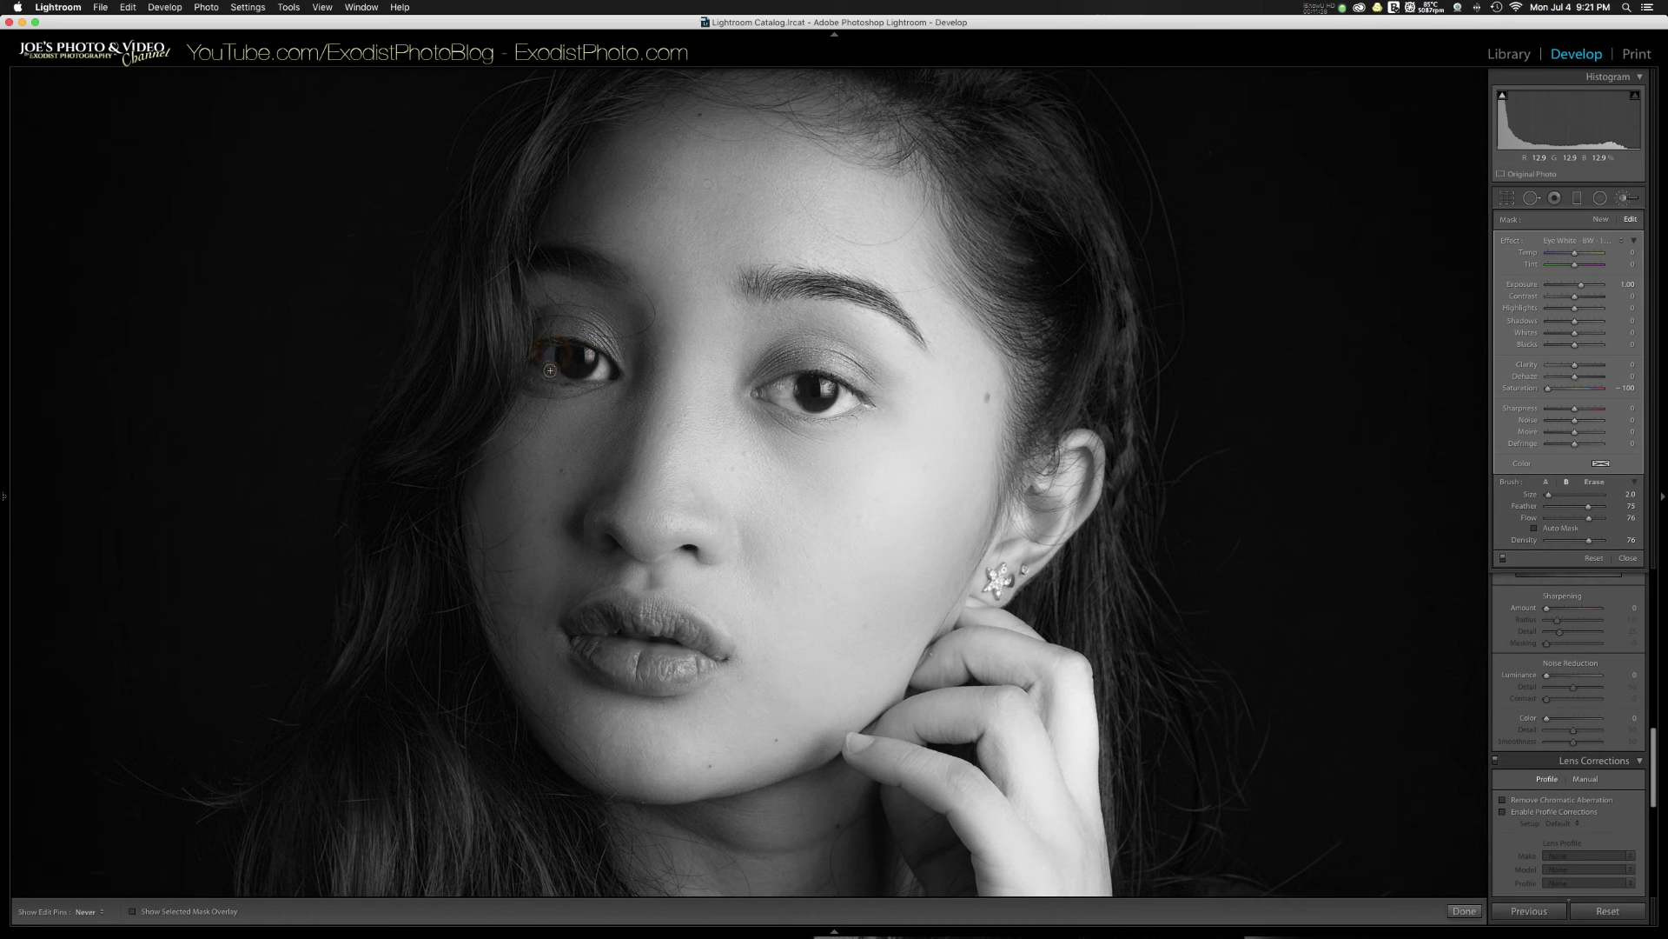
pyautogui.press('h')
pyautogui.press('h')
pyautogui.press('h')
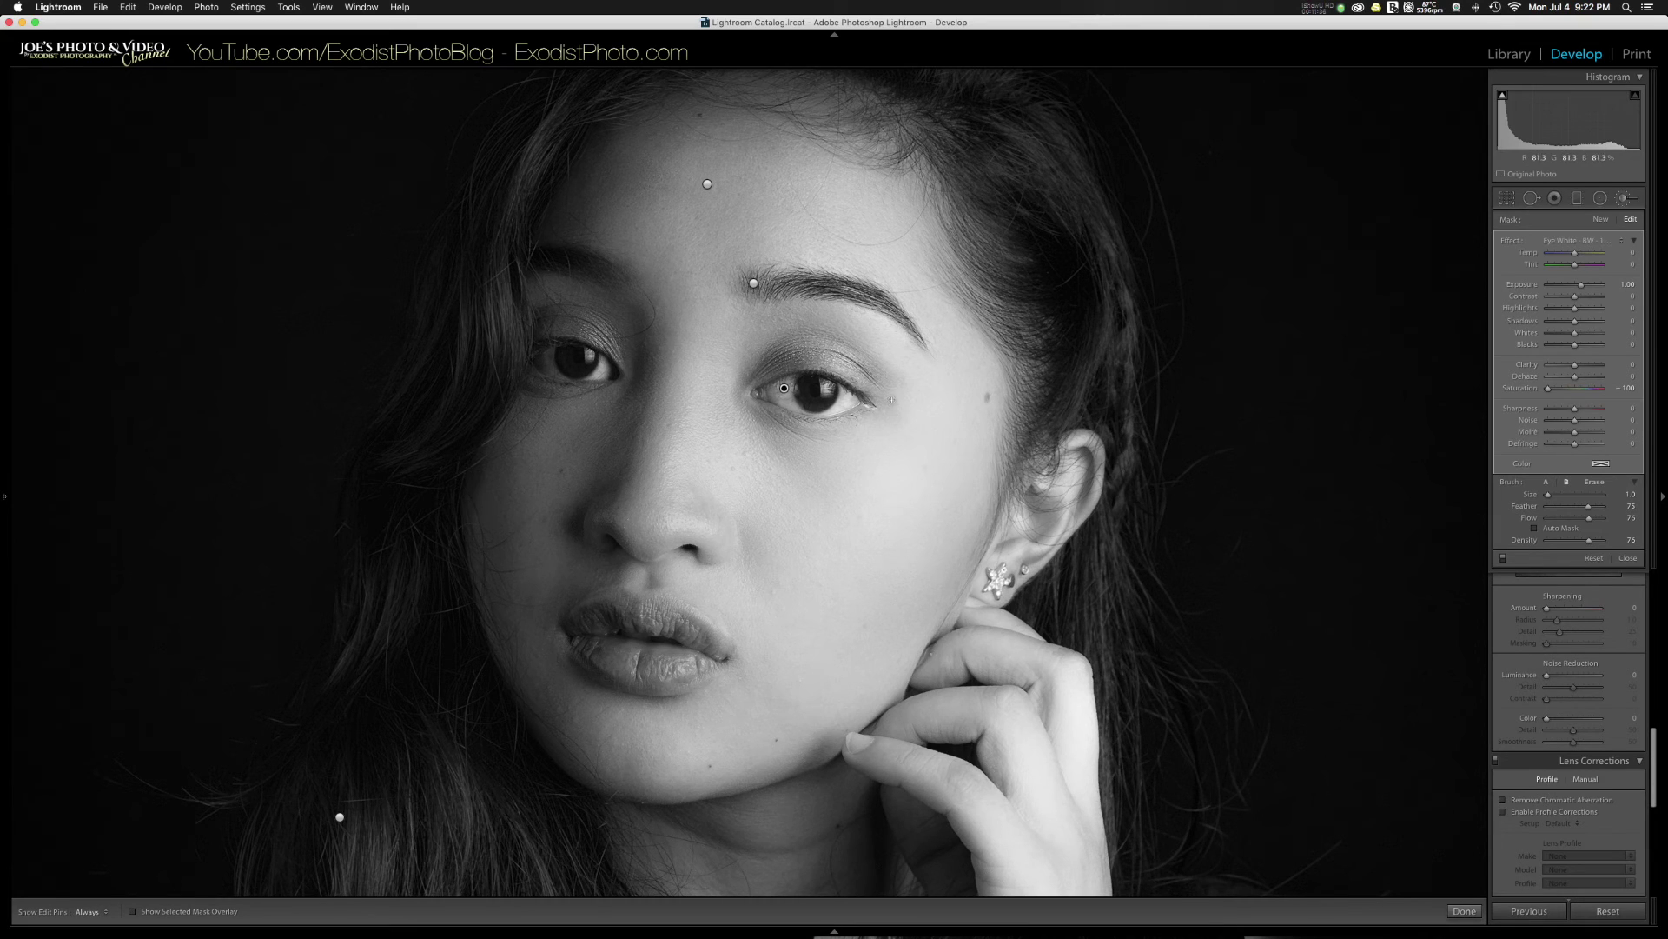
# Step: Place a Radial Filter with the Iris Enchance - BW - 1.5Stop effect over the iris of the eye nearer the visible ear
pyautogui.click(1602, 220)
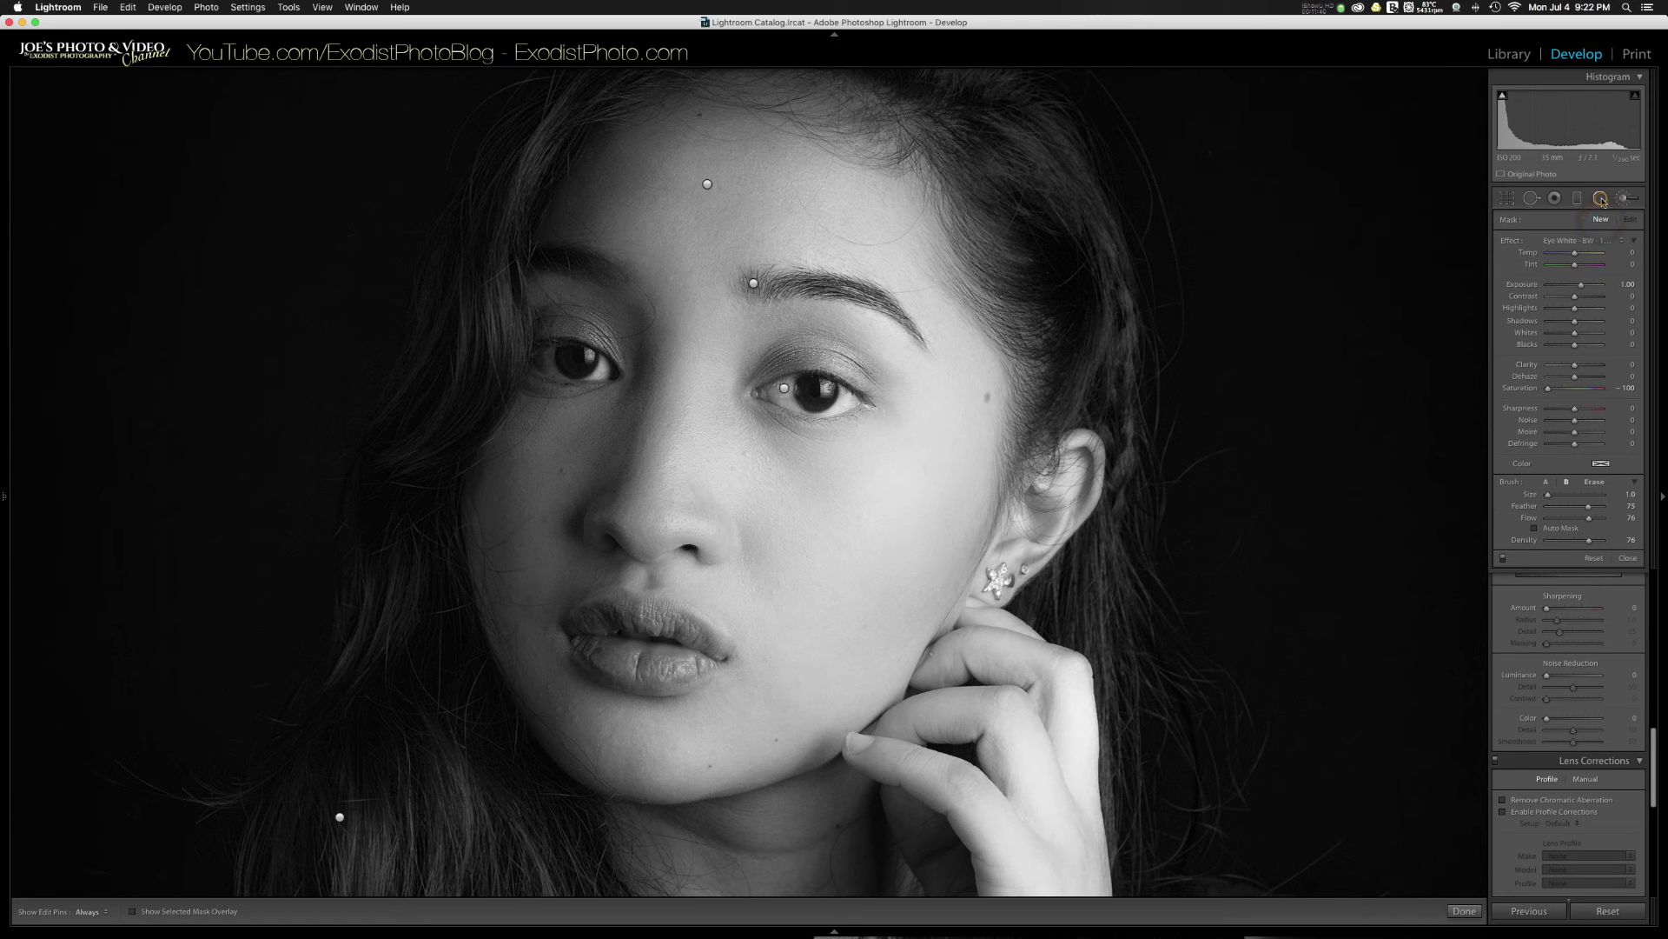
pyautogui.click(1600, 198)
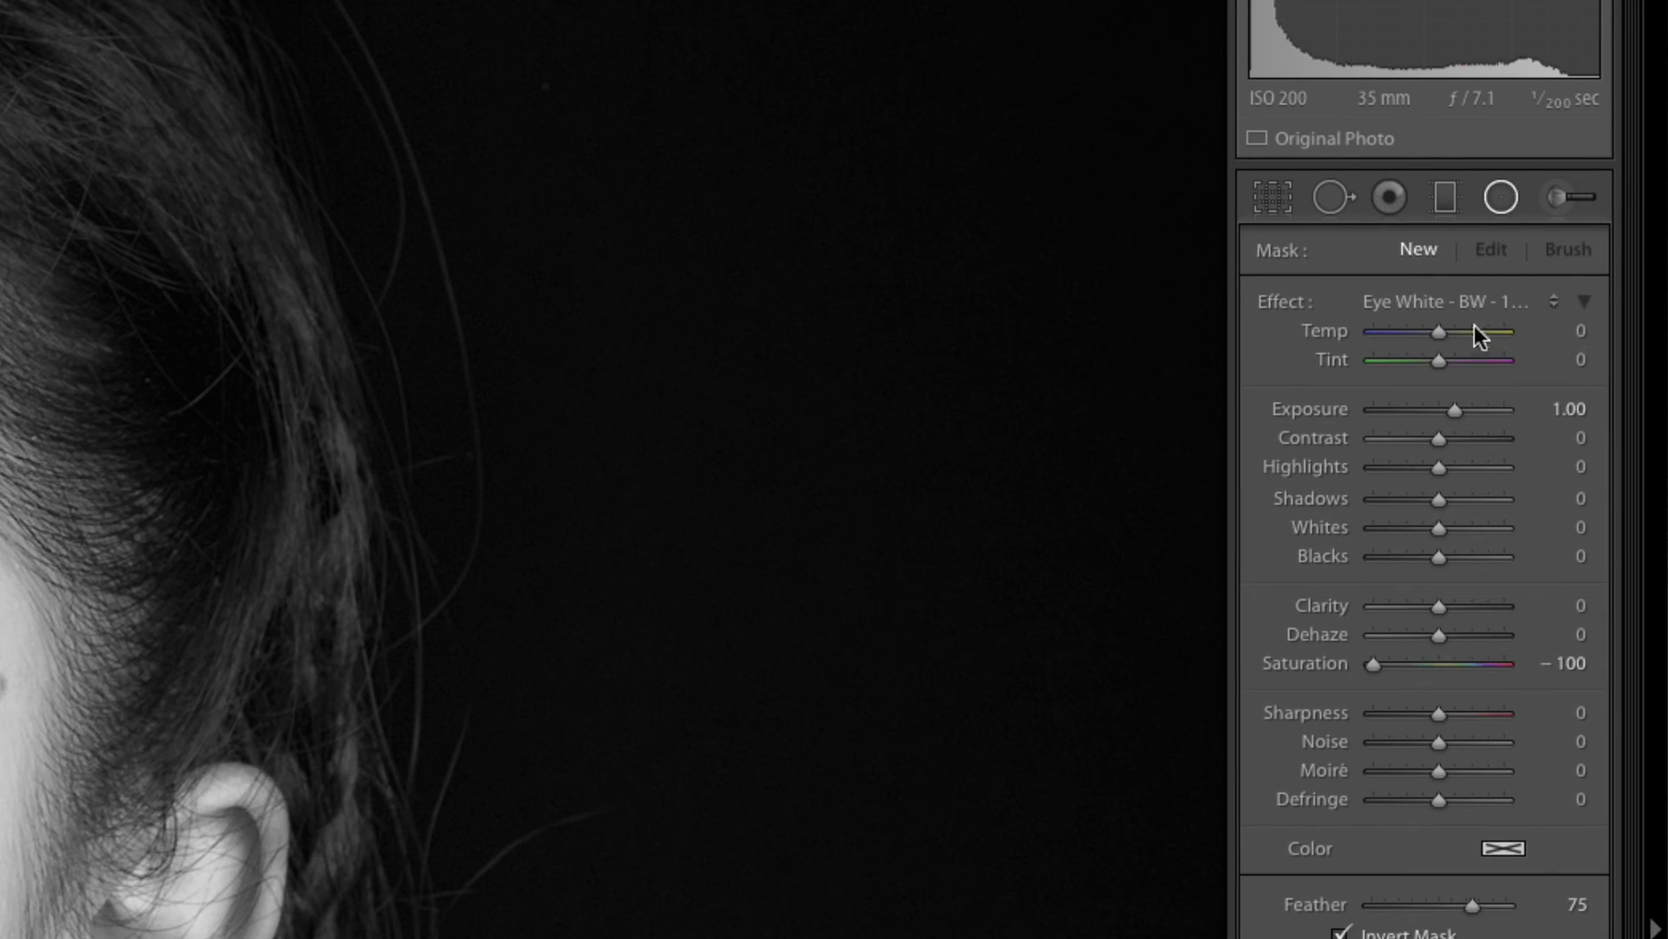
pyautogui.click(1473, 301)
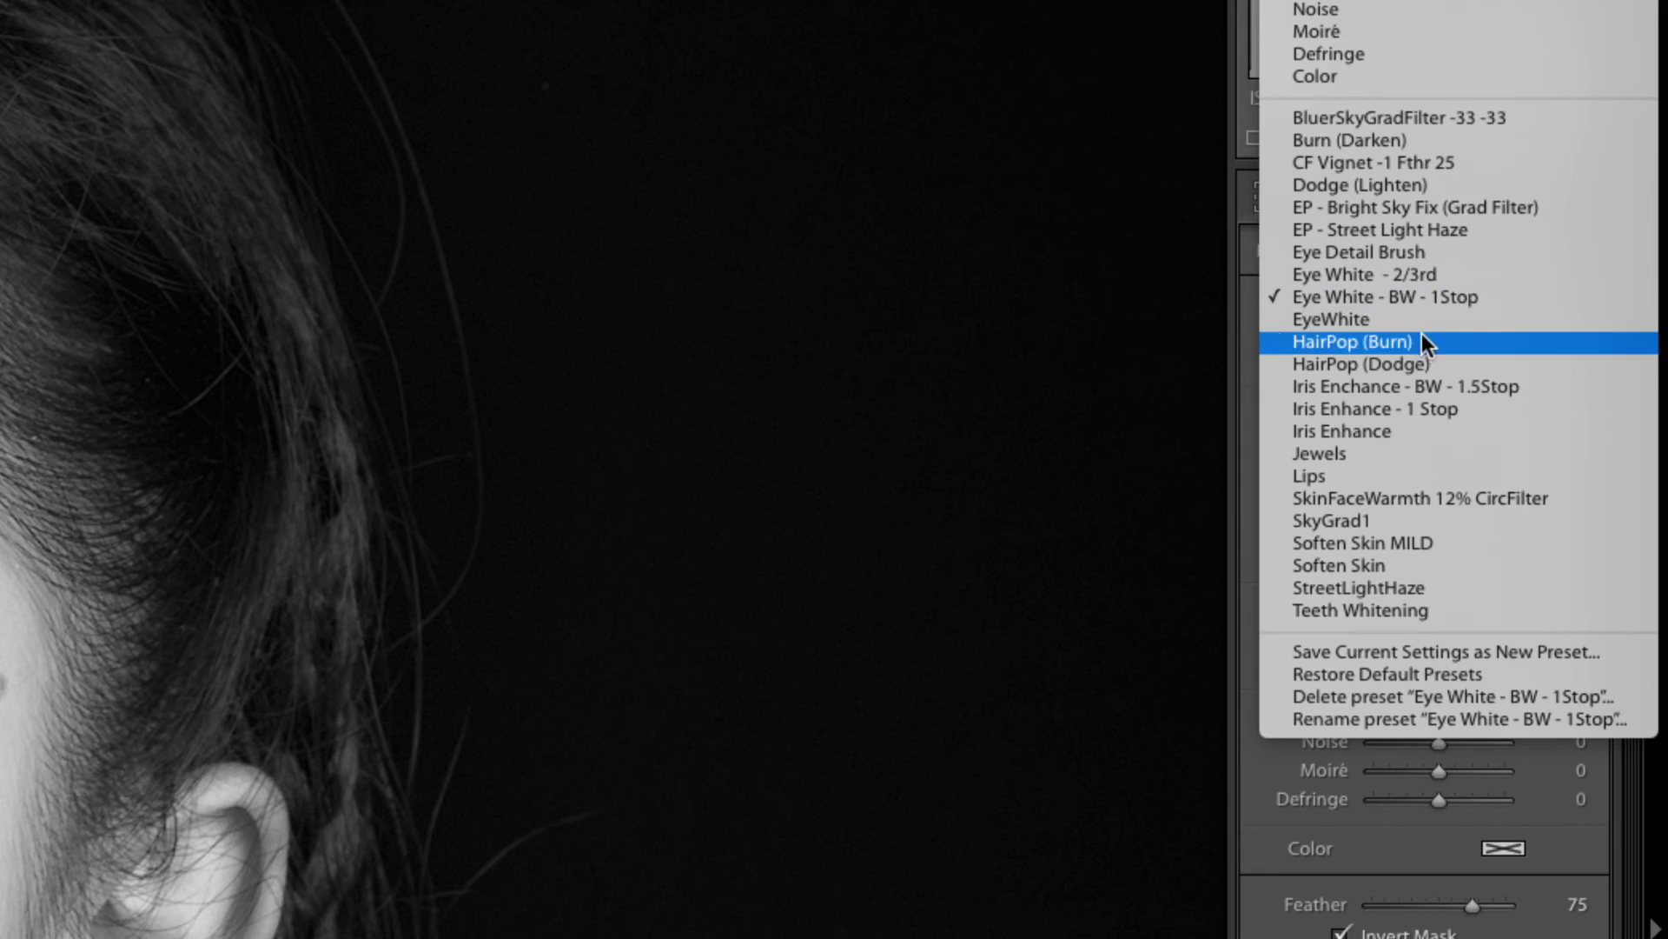
pyautogui.click(1412, 388)
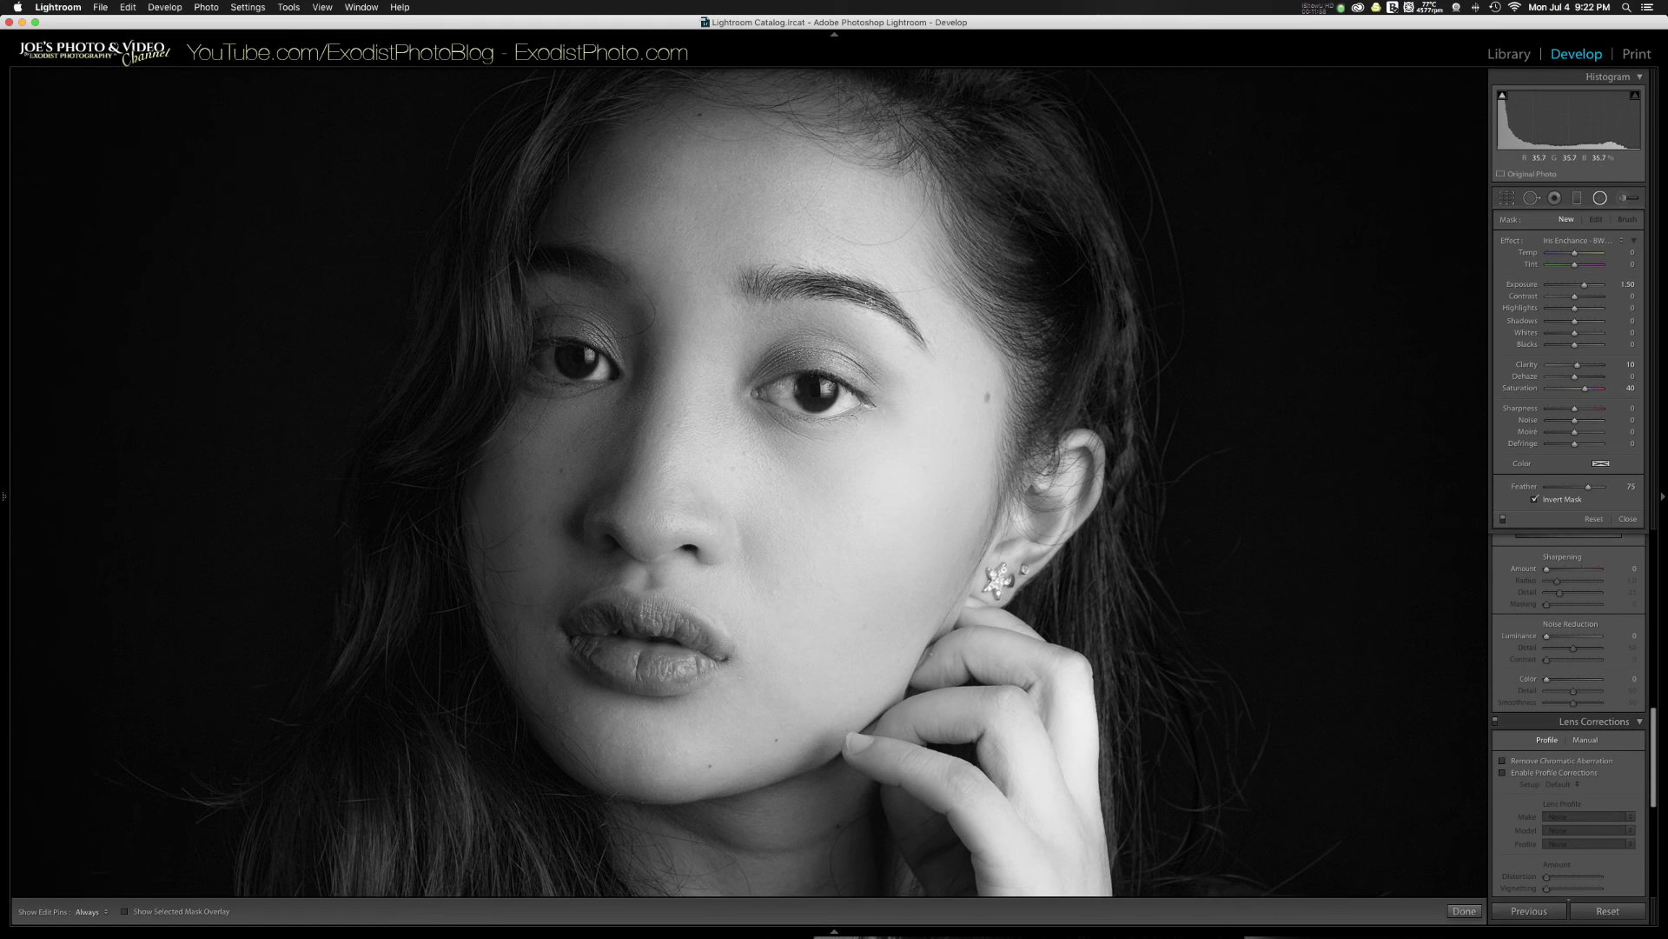
pyautogui.moveTo(818, 392); pyautogui.dragTo(838, 409)
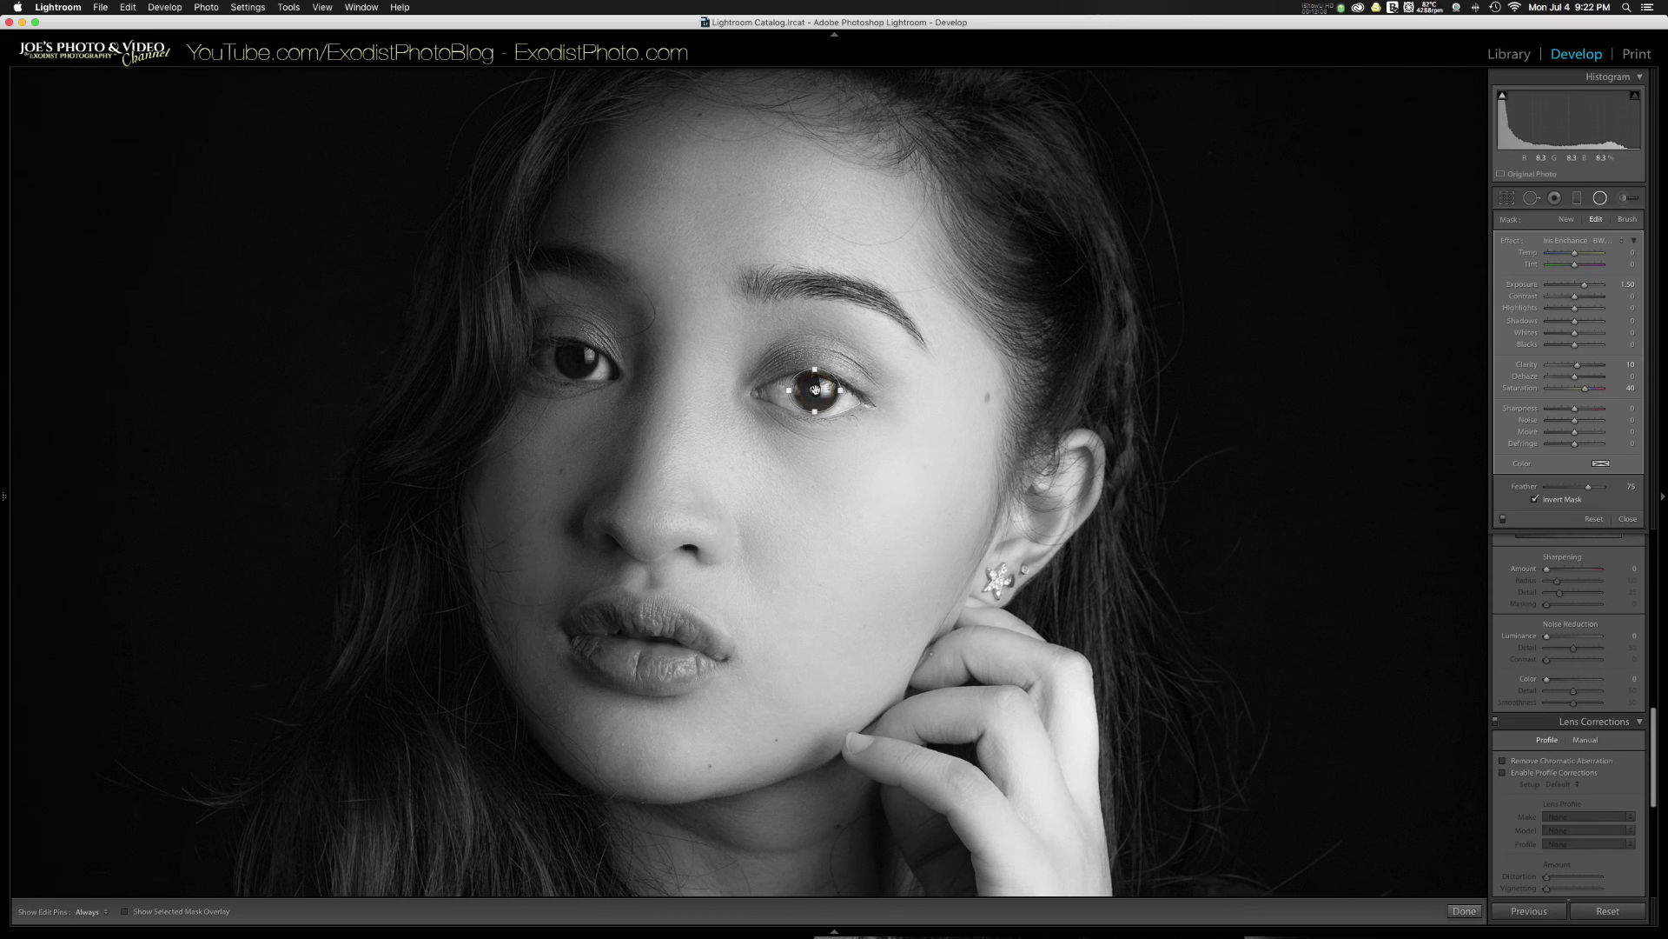
# Step: Duplicate the iris Radial Filter, place the copy over the iris of the other eye, and finish editing the filters
pyautogui.rightClick(815, 389)
pyautogui.click(813, 390)
pyautogui.moveTo(814, 390); pyautogui.dragTo(576, 357)
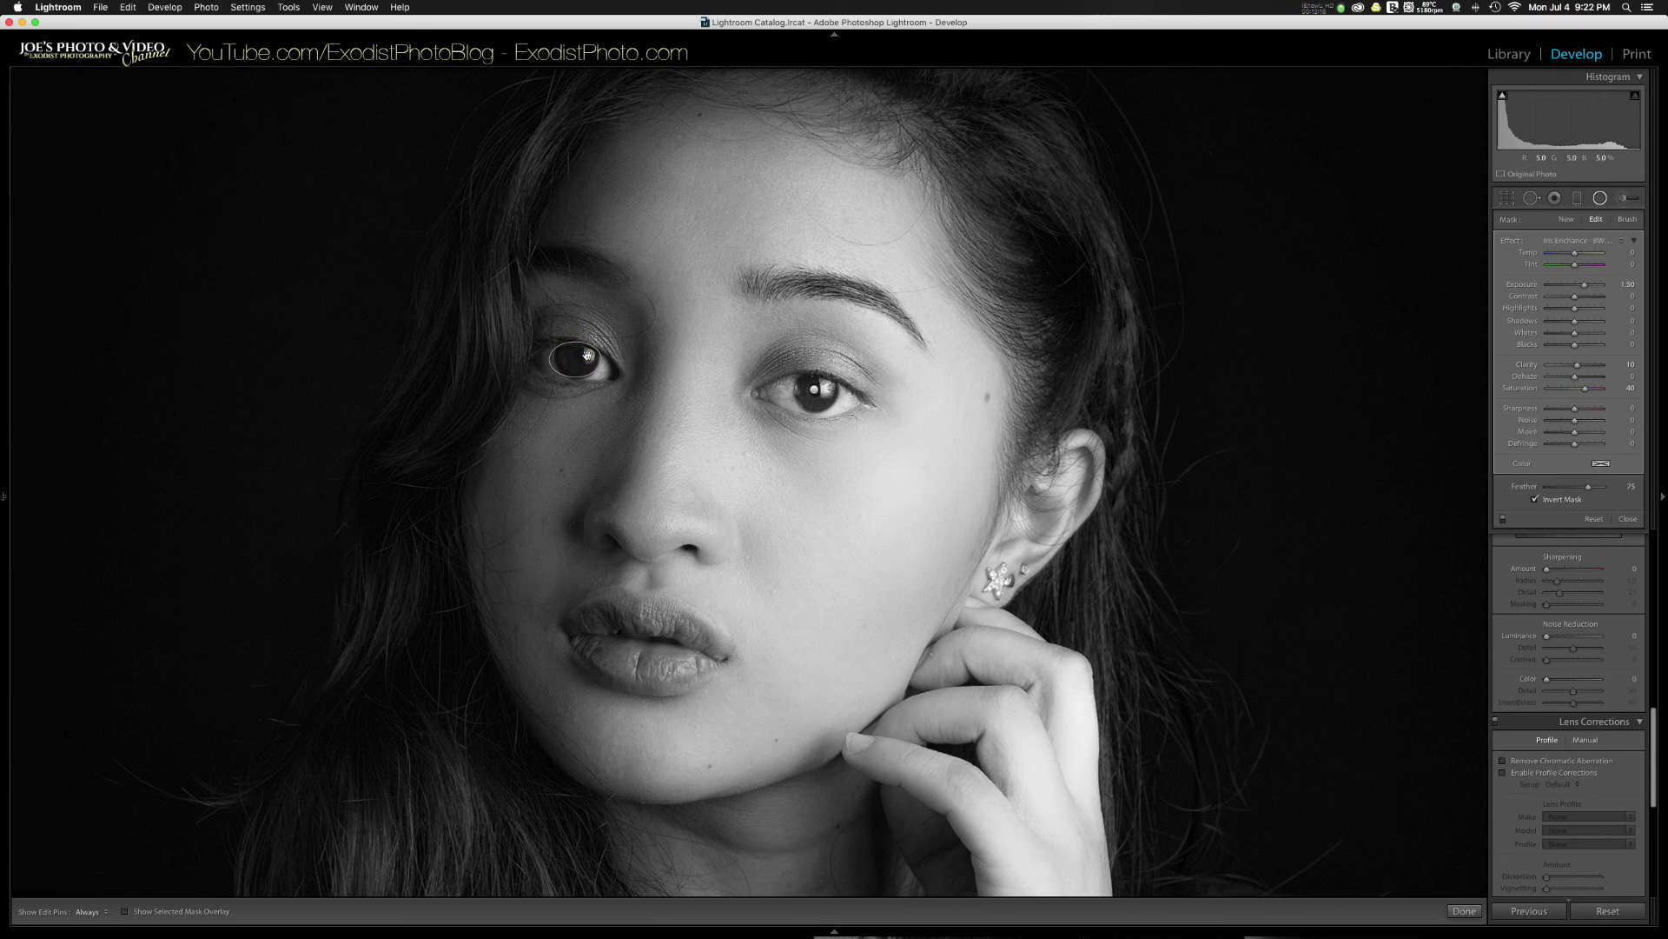
pyautogui.click(1464, 911)
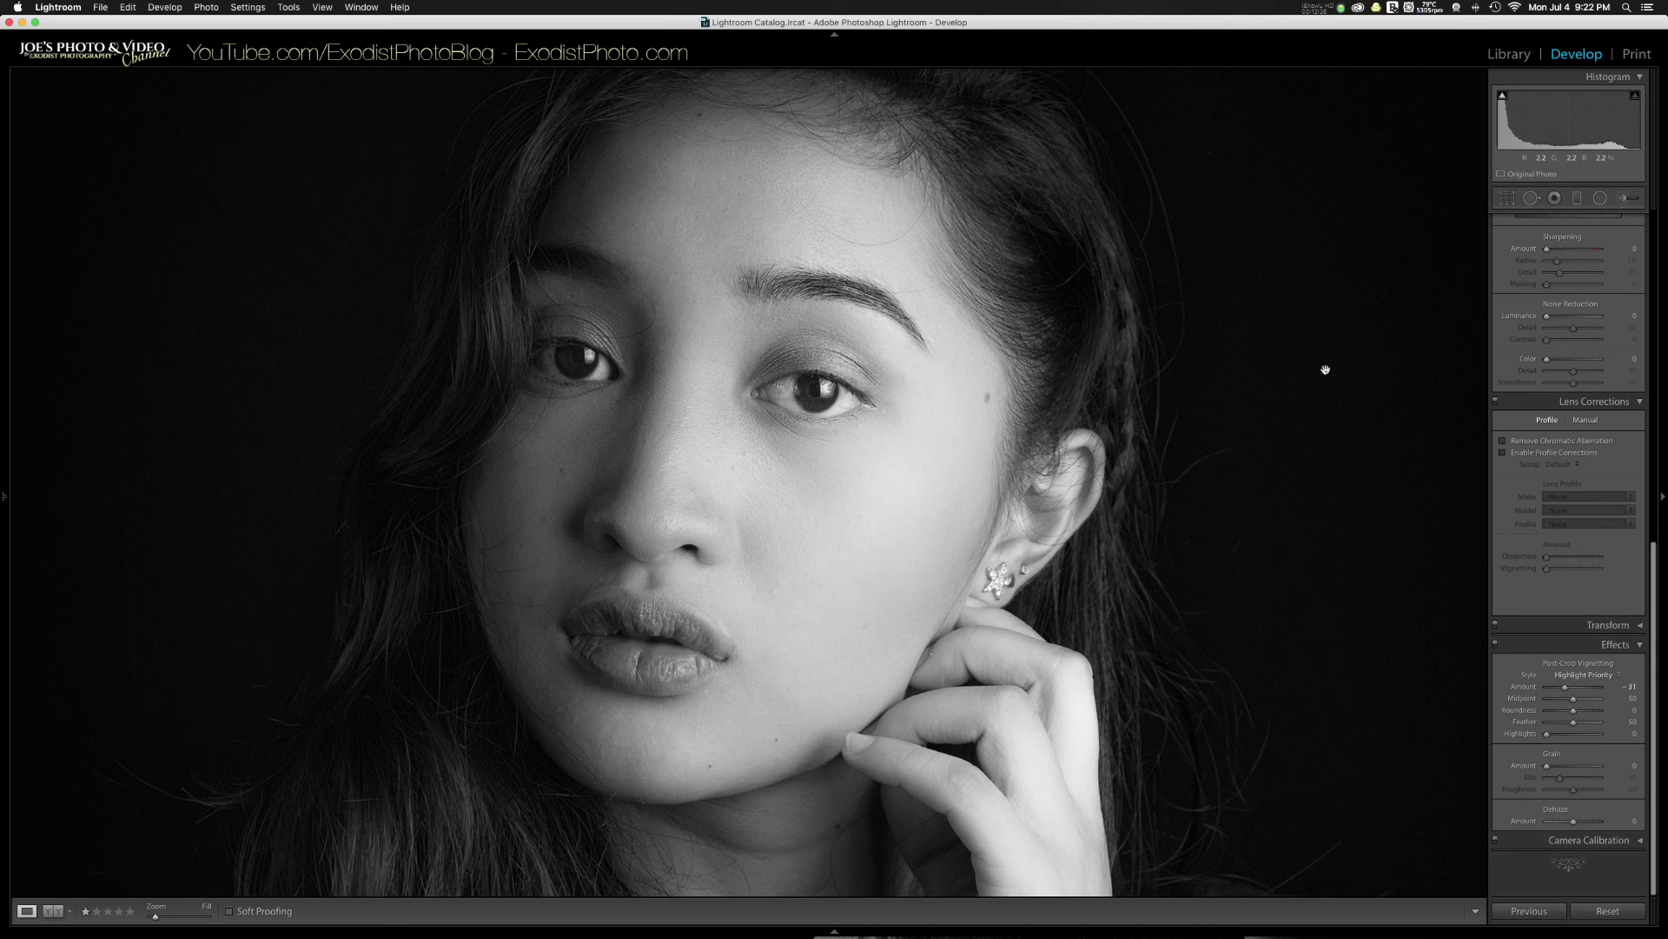
# Step: Paint a new brush mask with the Jewels effect over the earring, finish the mask, and fit the whole portrait in the view
pyautogui.click(1625, 199)
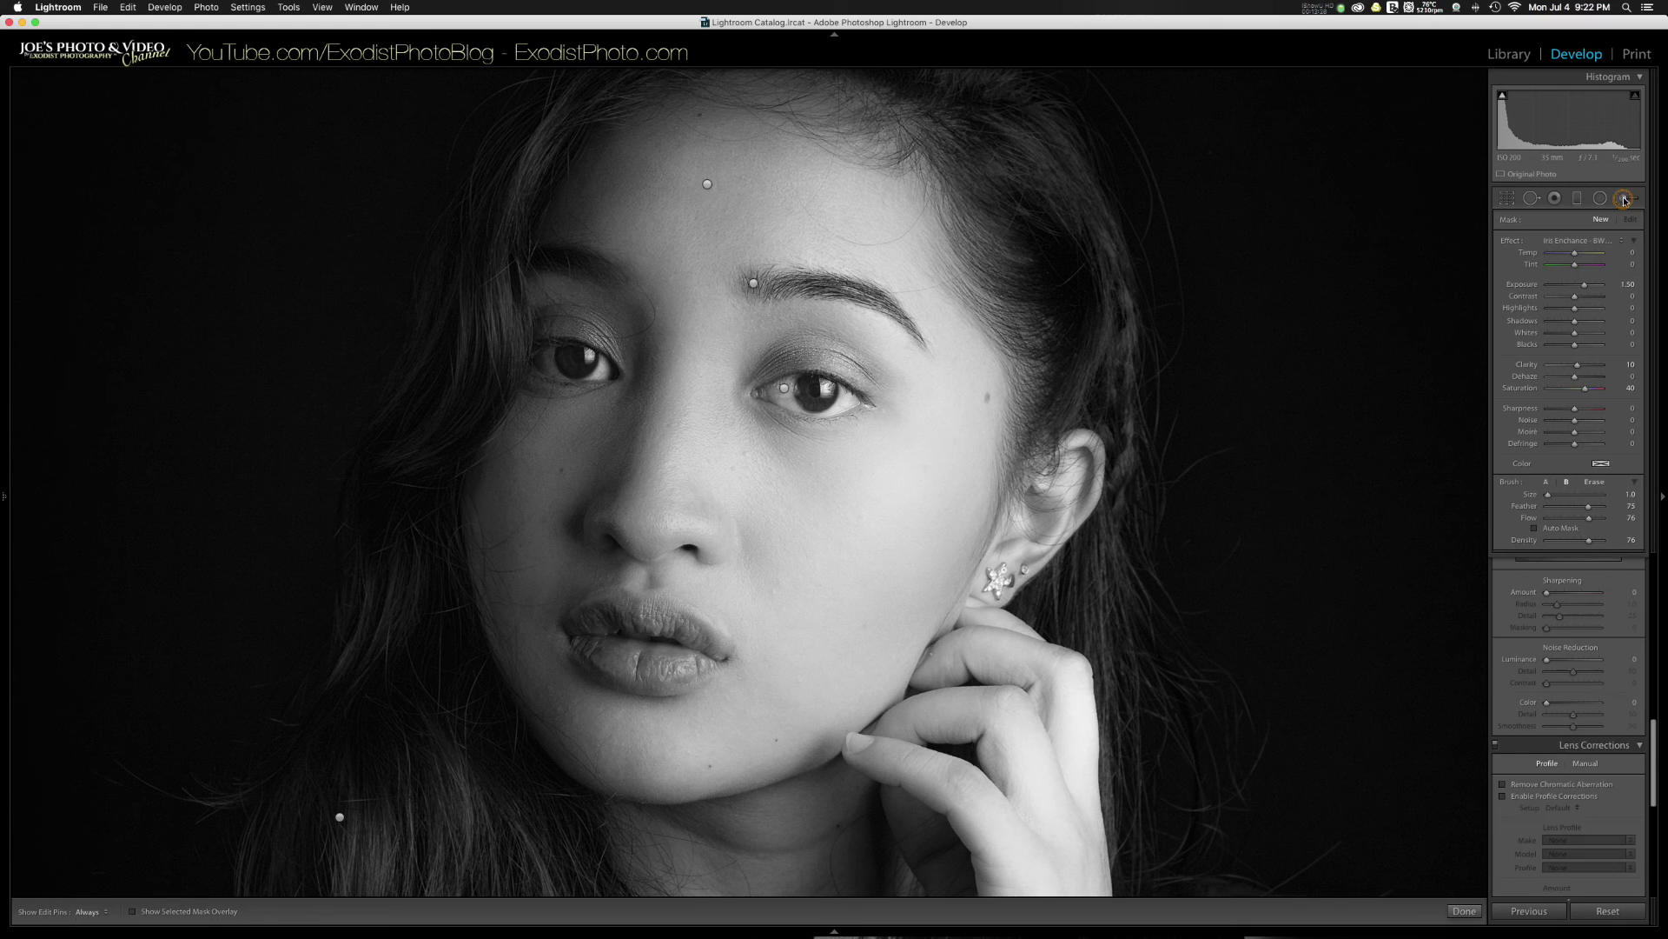
pyautogui.click(1607, 244)
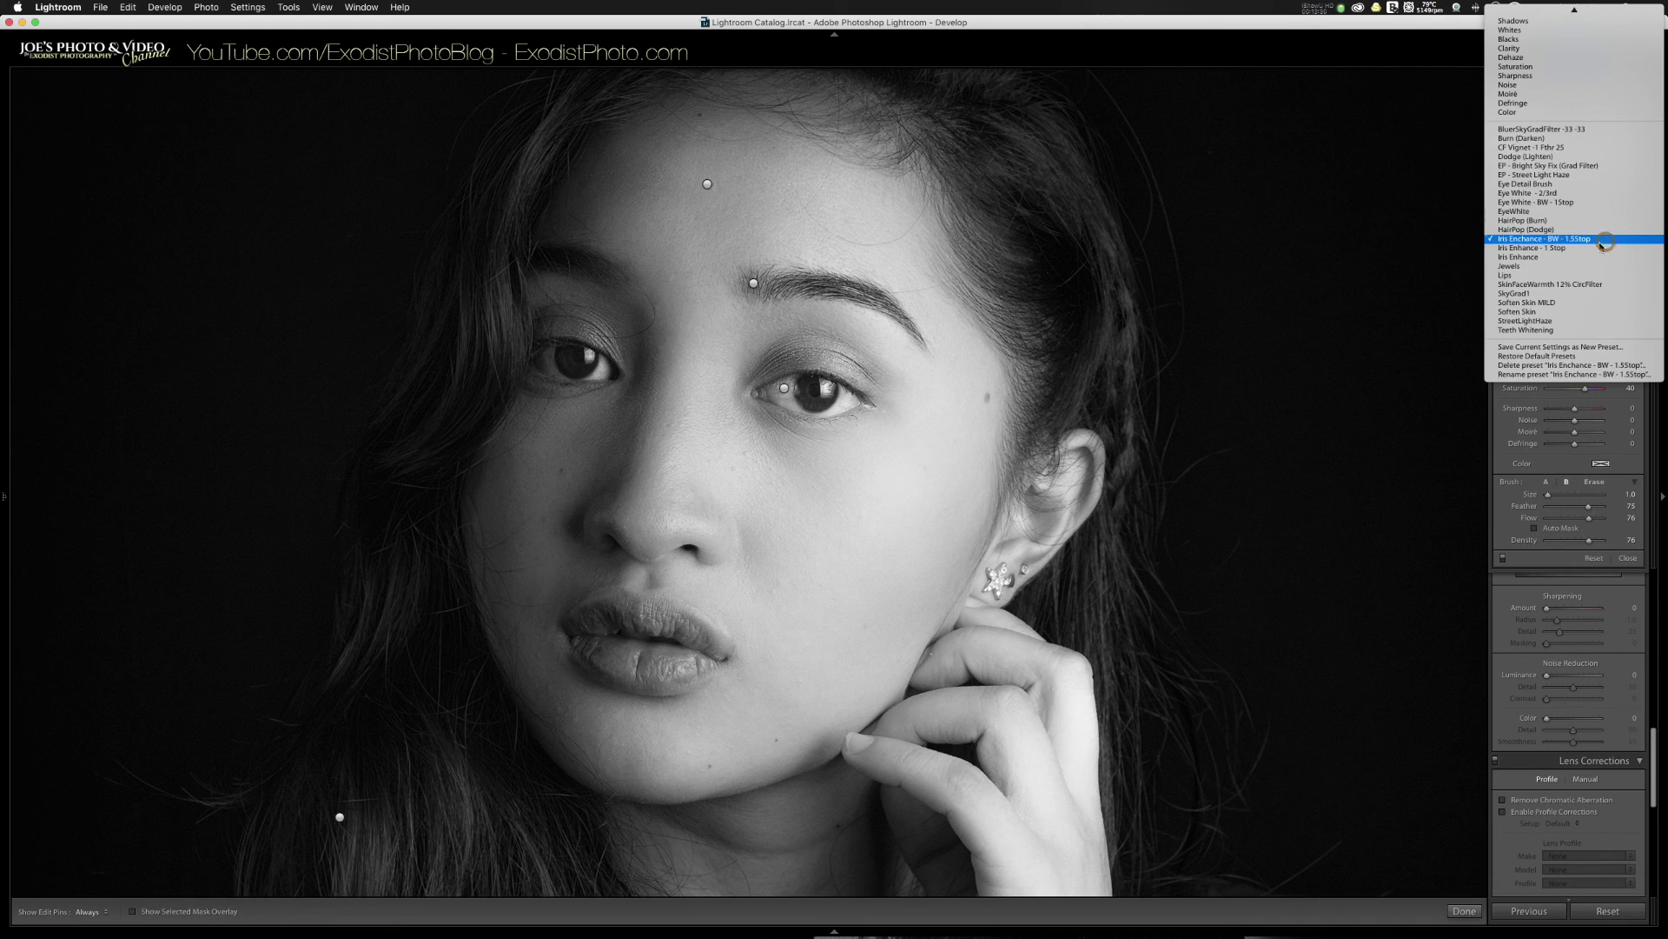
pyautogui.click(1600, 274)
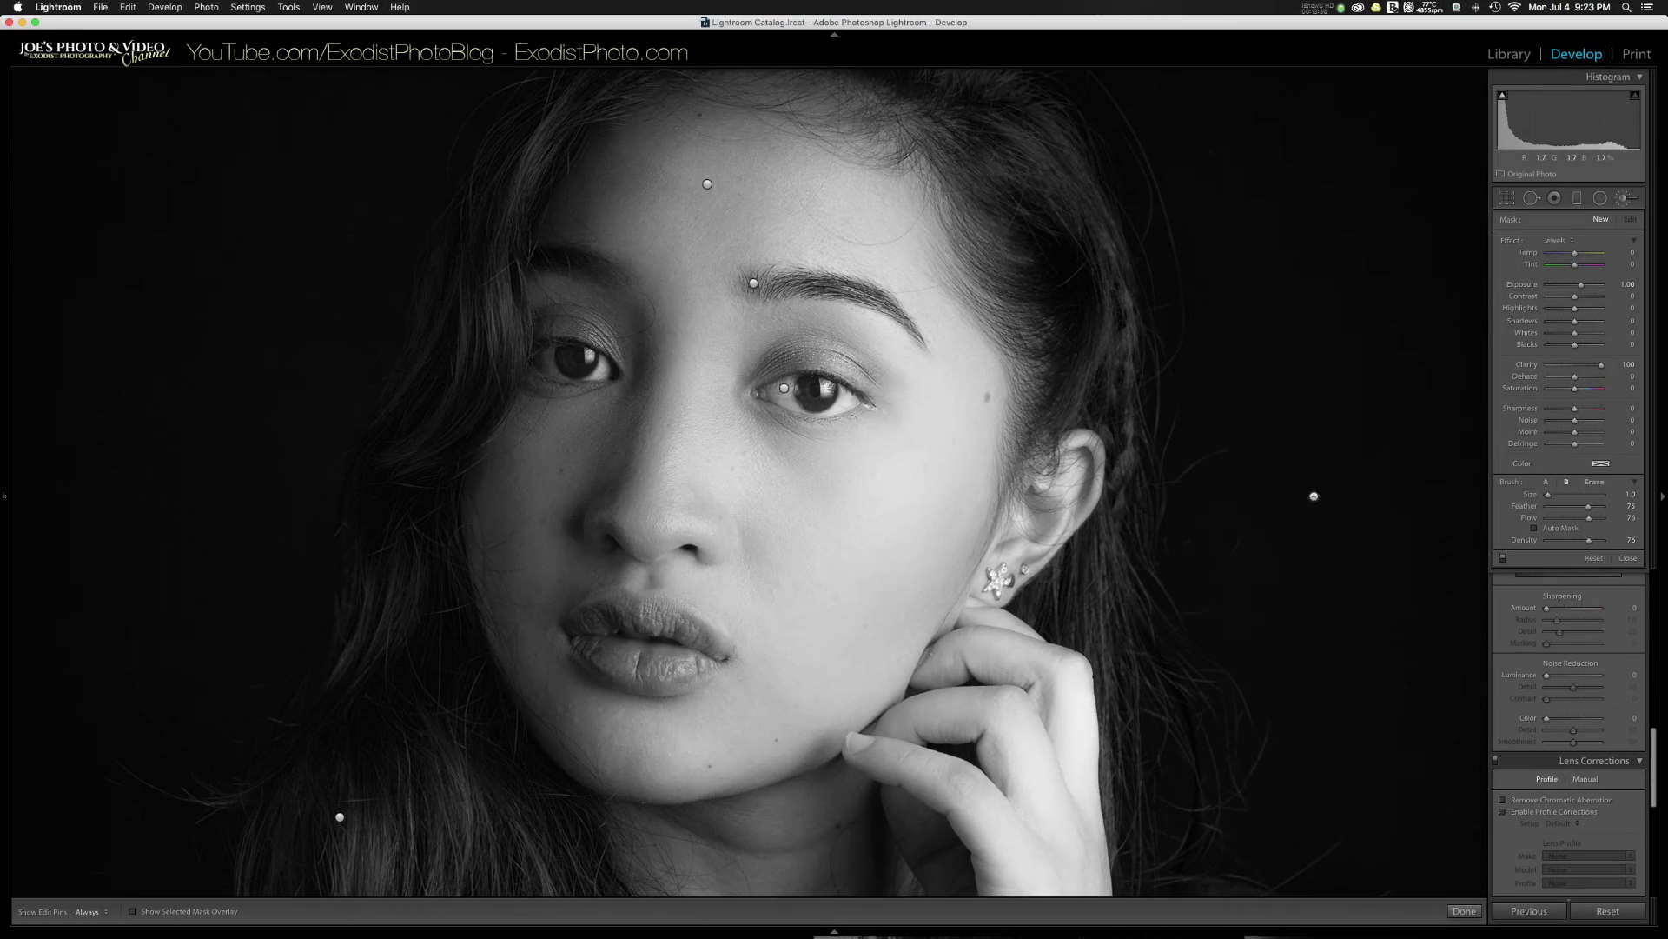
pyautogui.press('h')
pyautogui.press('h')
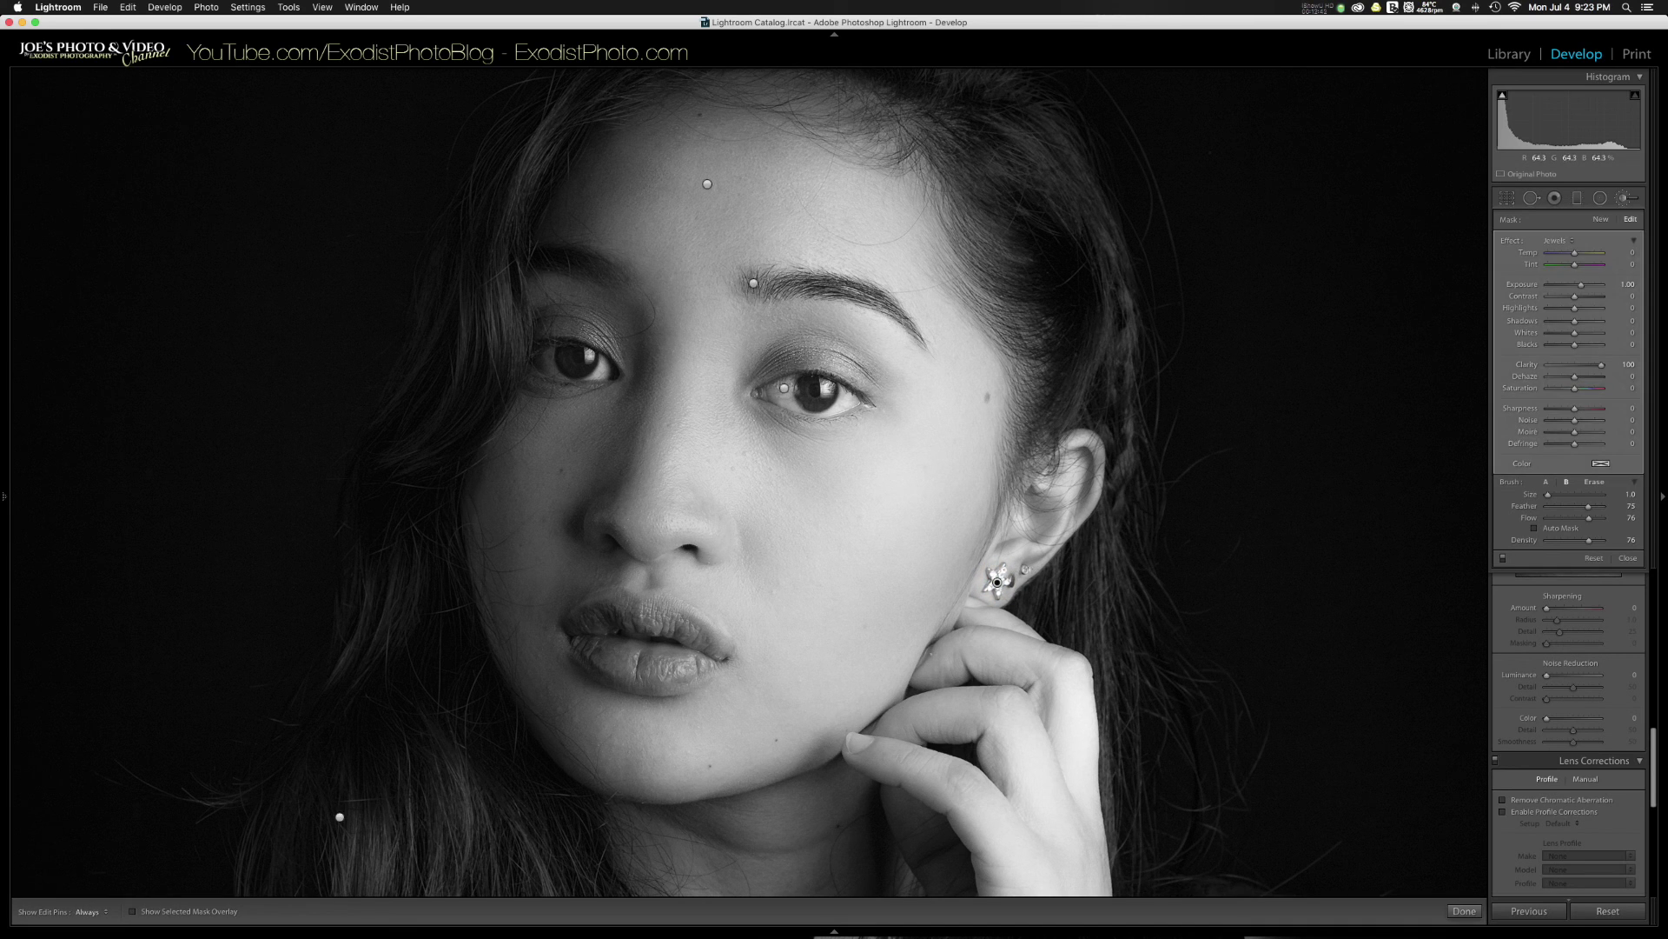
pyautogui.press('h')
pyautogui.click(1463, 910)
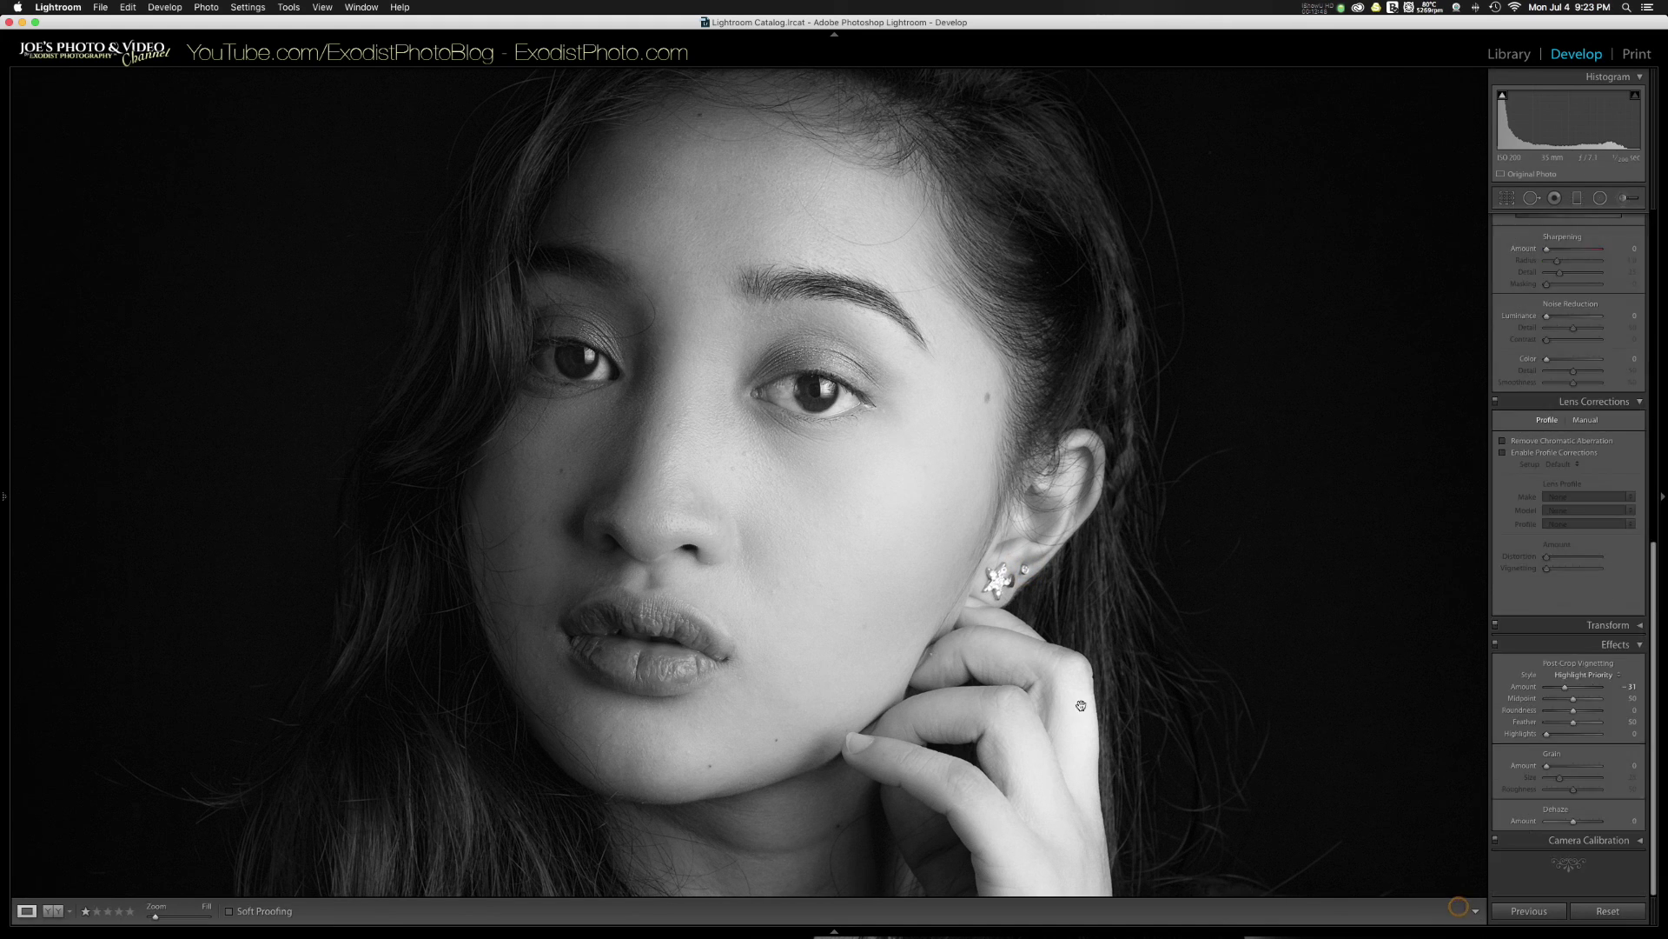
pyautogui.moveTo(2, 479)
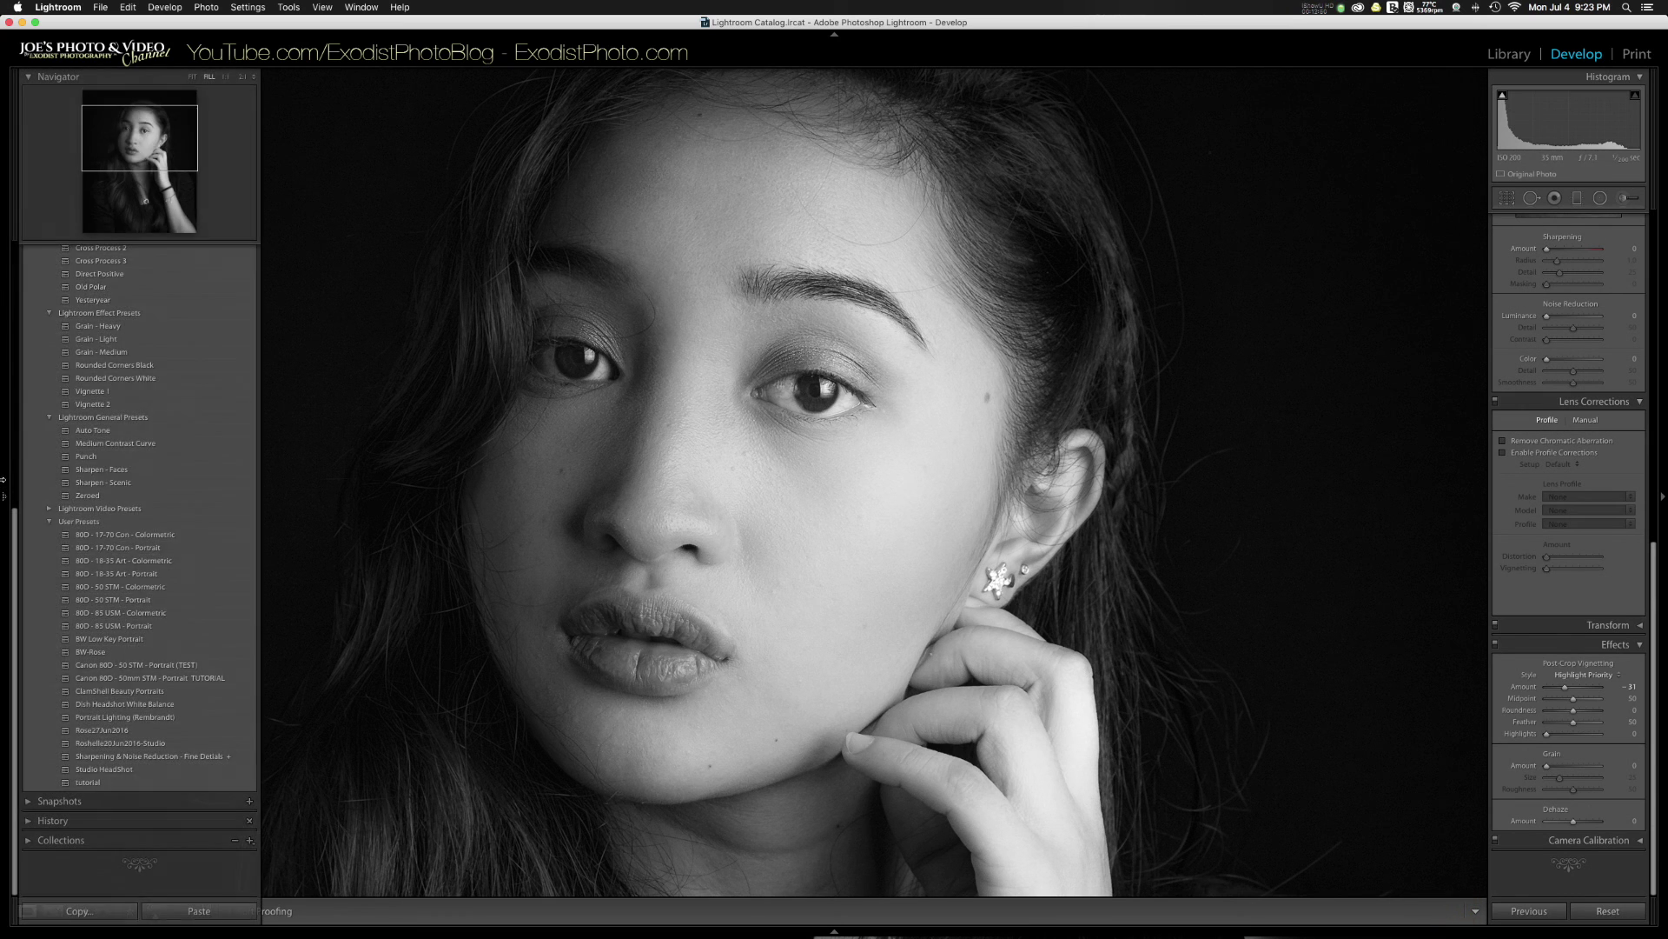
pyautogui.click(192, 78)
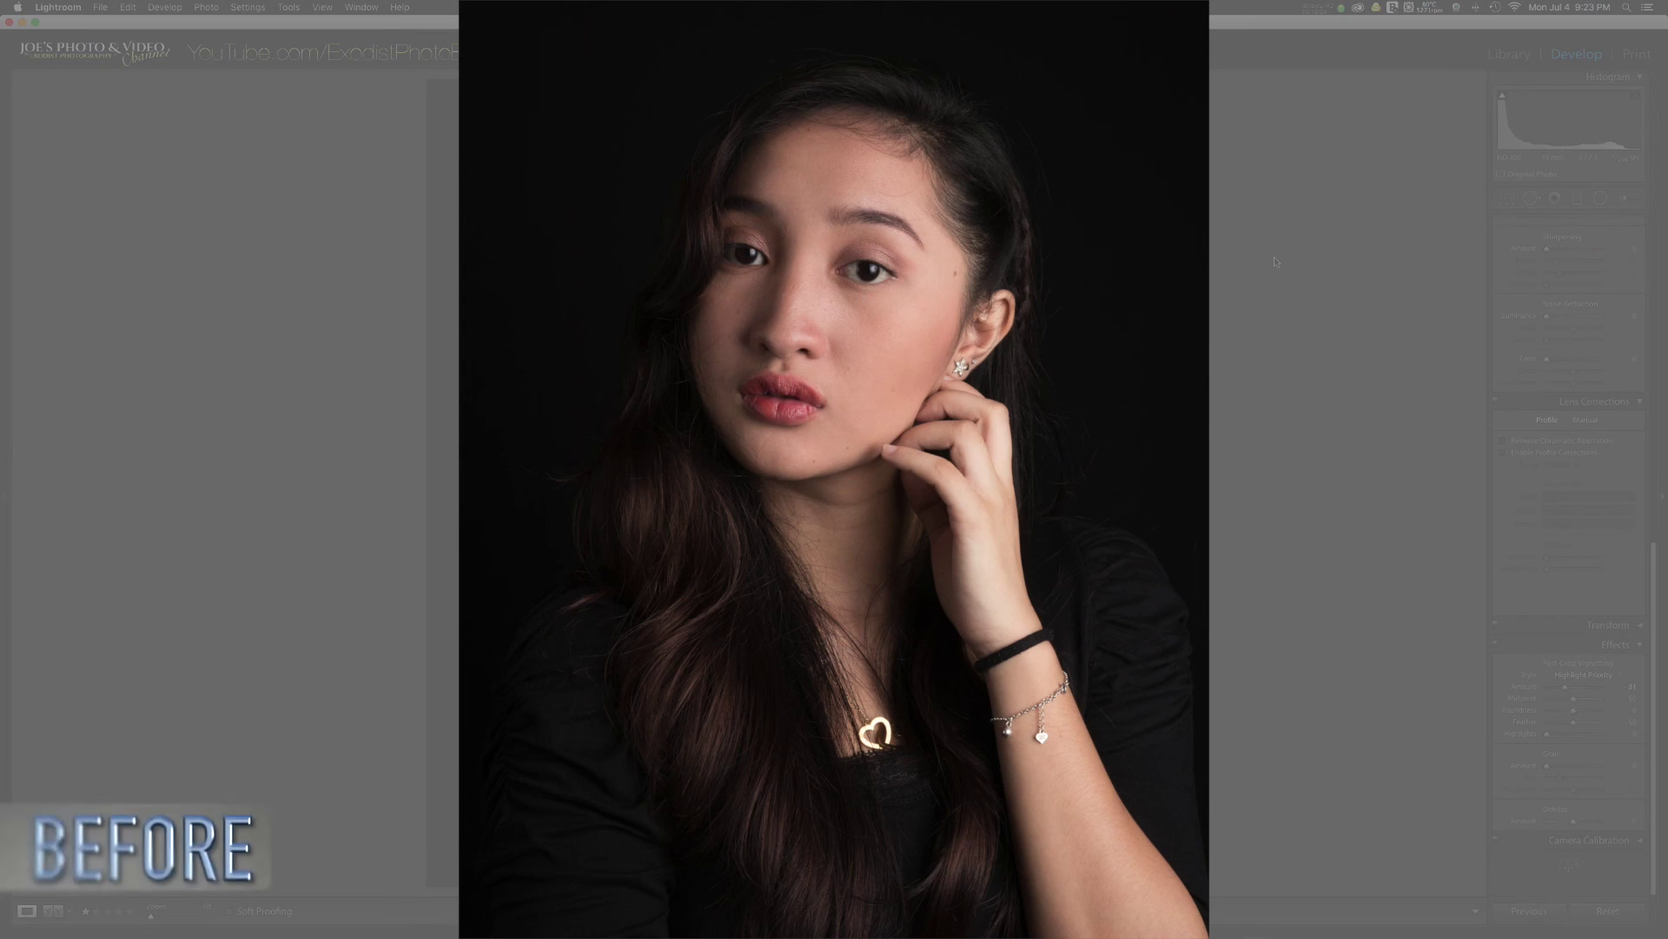